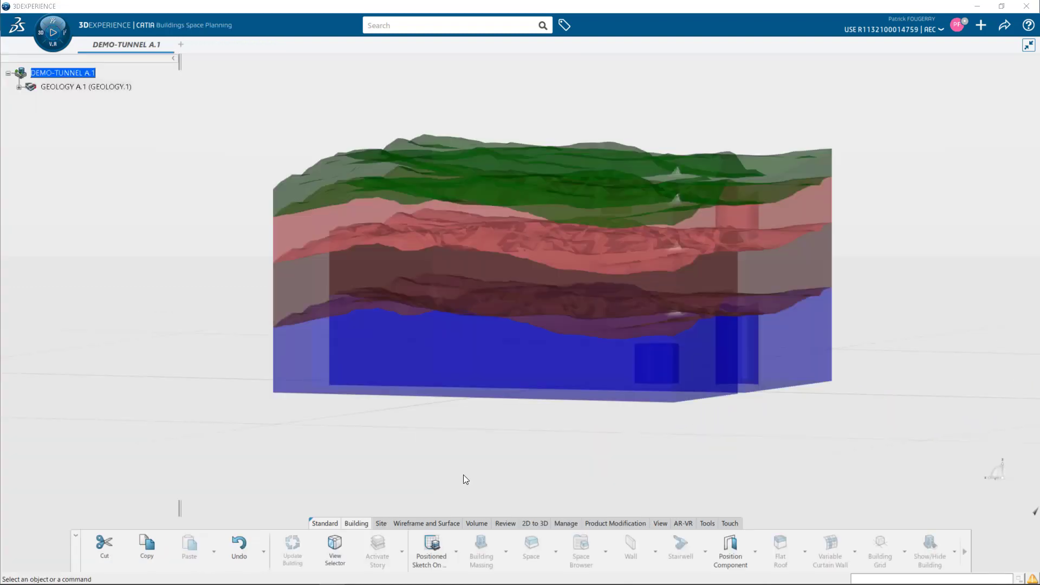
- Examine the geological model and expand GEOLOGY to view its layers and publications
middle_click_drag(410, 412, 918, 422)
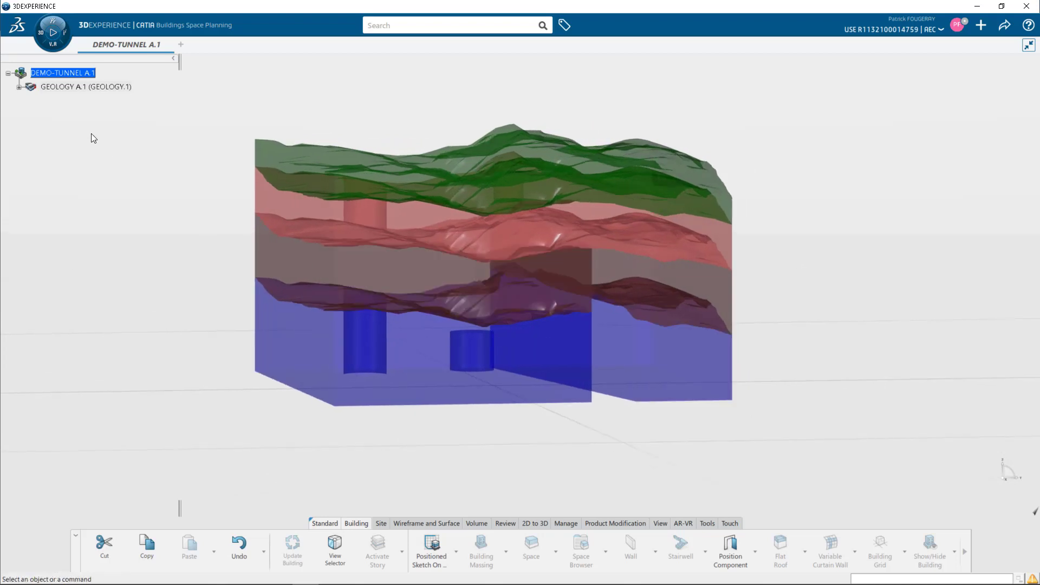
left_click(19, 87)
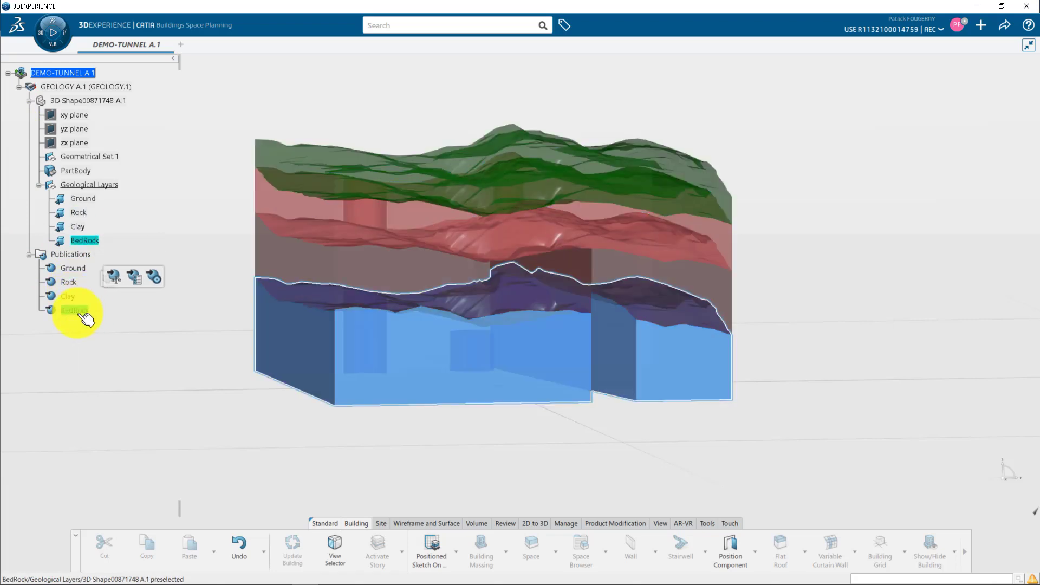
left_click(29, 101)
- Insert an Underground tunnel extended product under DEMO-TUNNEL, searching the content types for "tunnel"
right_click(55, 71)
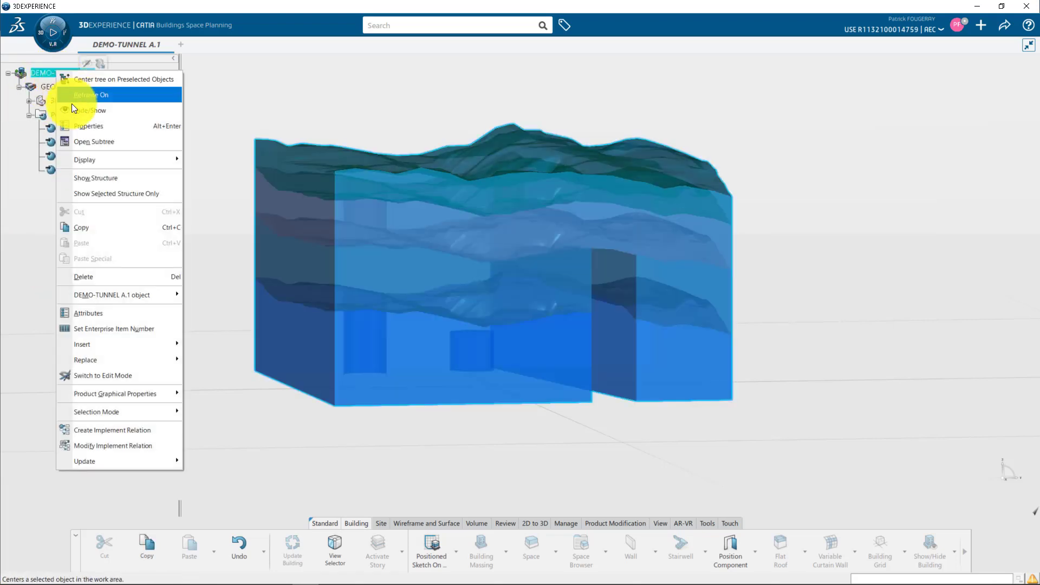
mouse_move(140, 342)
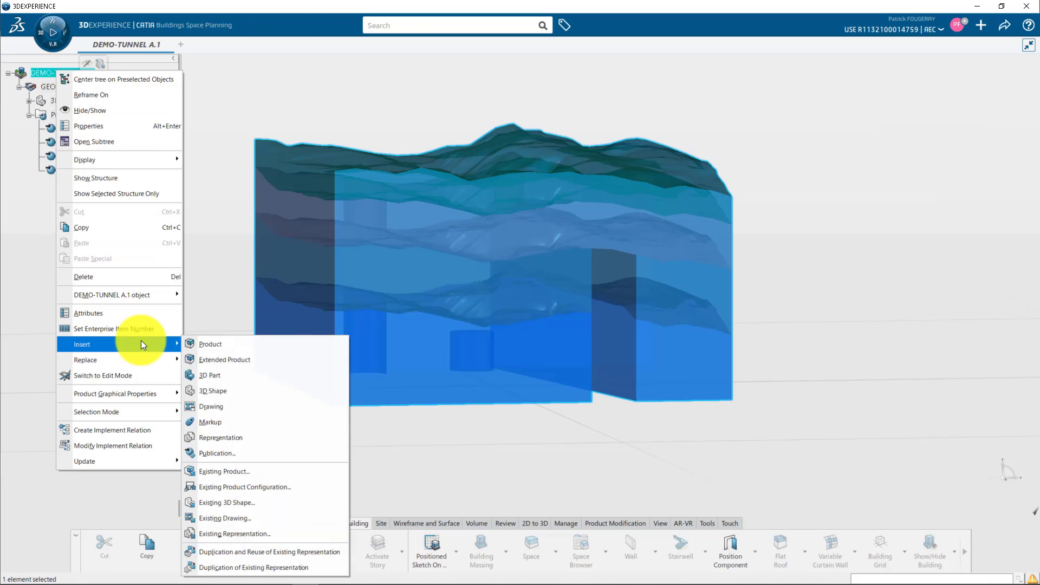
left_click(233, 359)
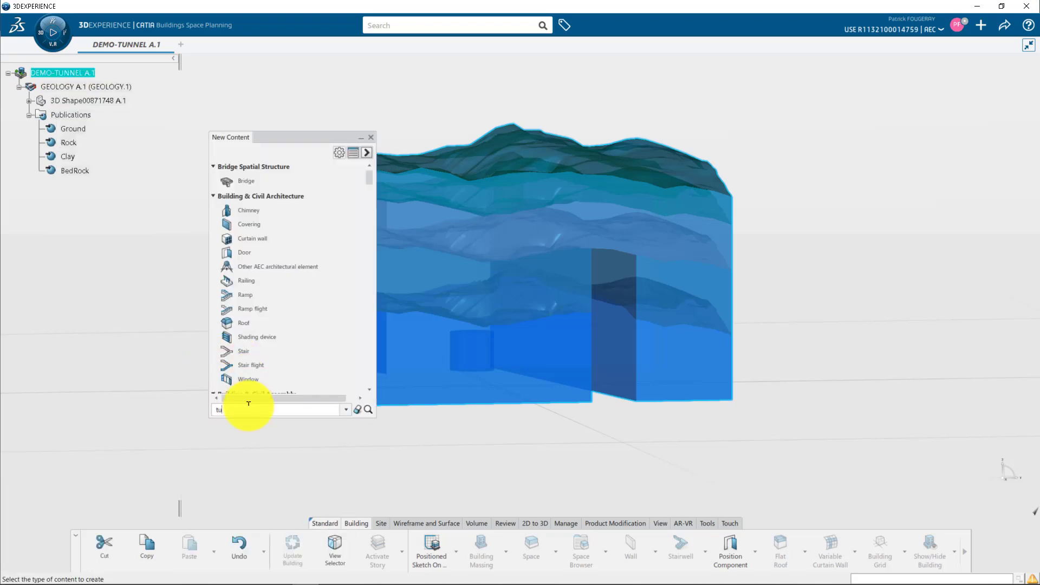
key("Return")
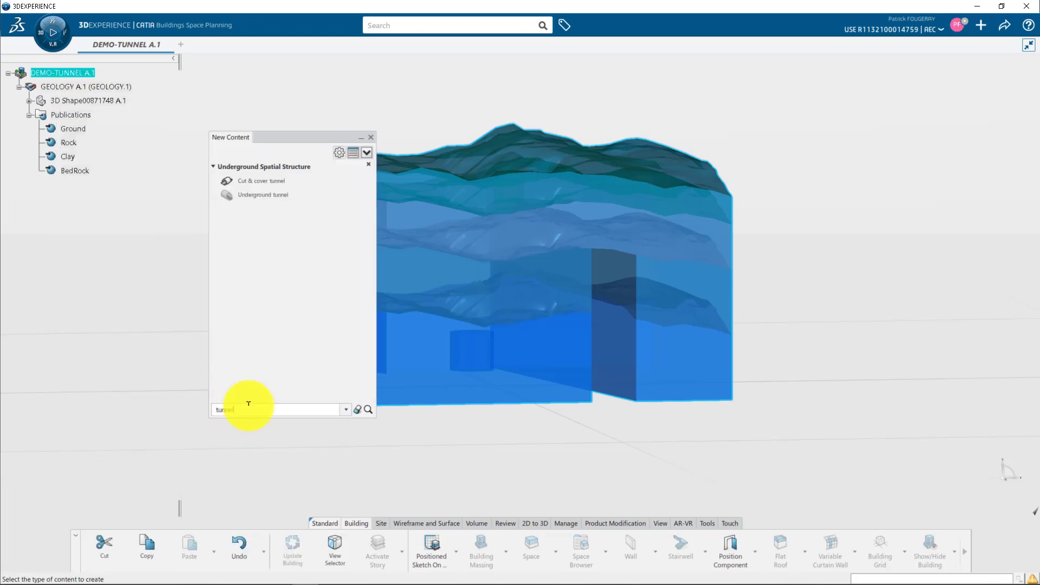
double_click(254, 198)
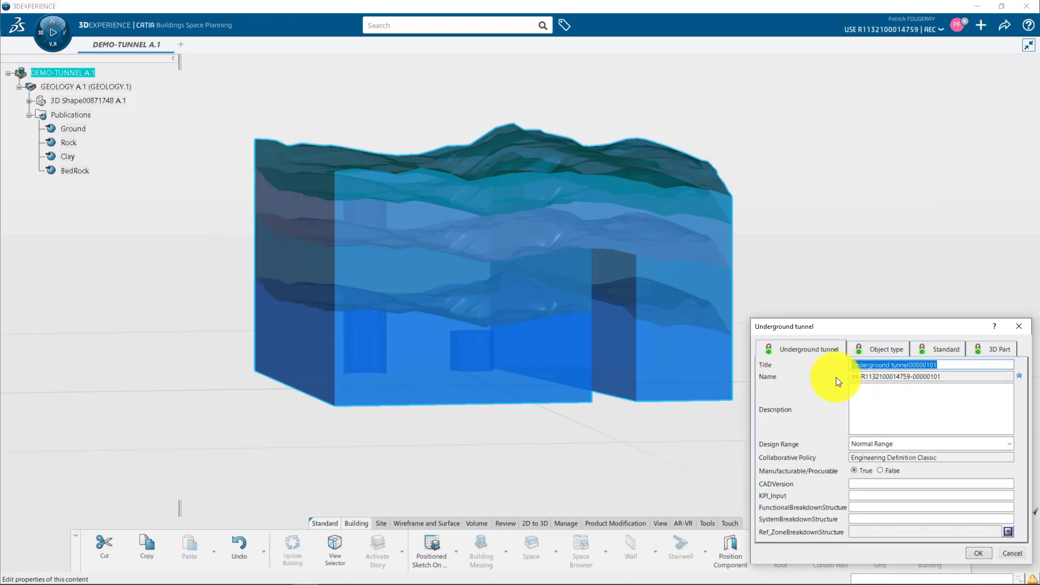
- Title the underground tunnel TUNNEL, set its design range to Large Range and create it
type("TUNNEL")
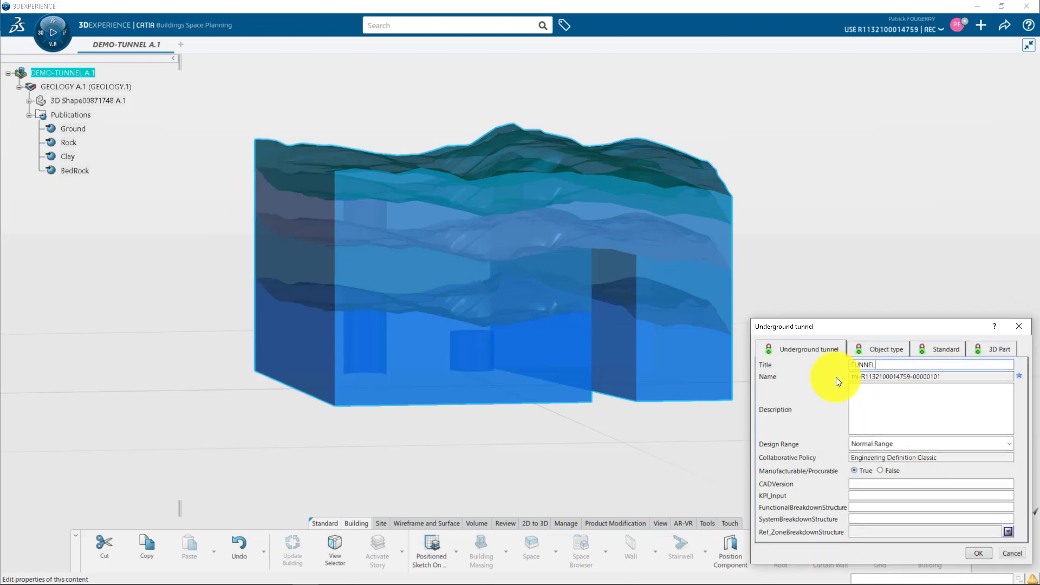
left_click(873, 445)
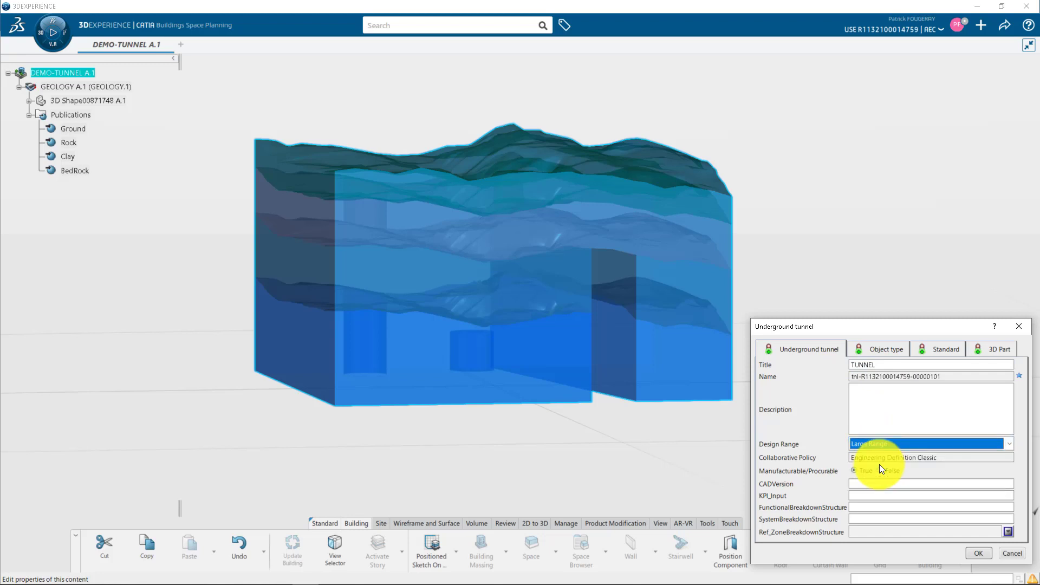
left_click(878, 464)
left_click(978, 552)
- Insert a 3D Shape under TUNNEL, choosing its design range and keeping the default title
right_click(70, 185)
mouse_move(103, 458)
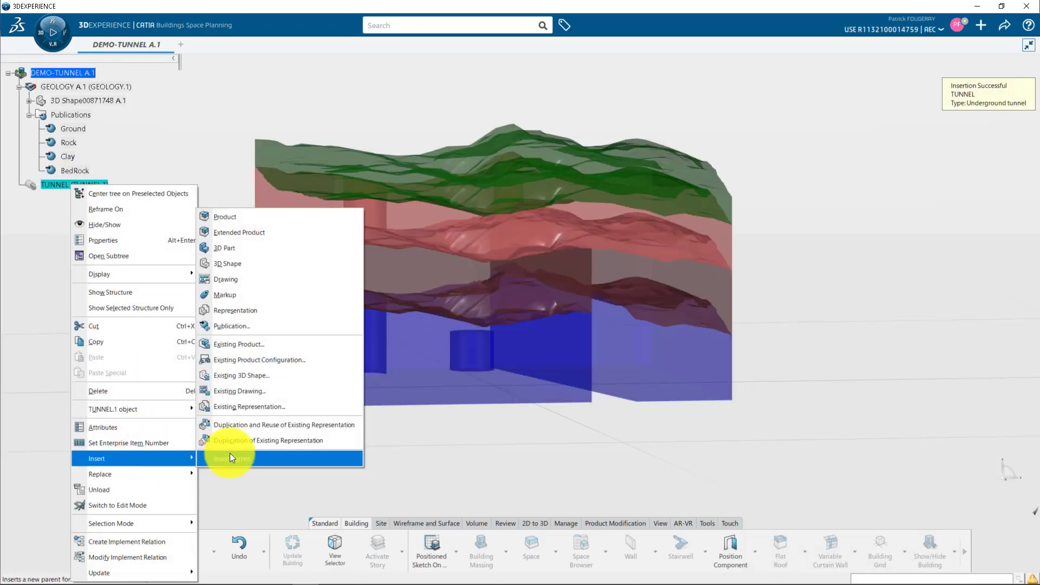
left_click(245, 269)
left_click(250, 212)
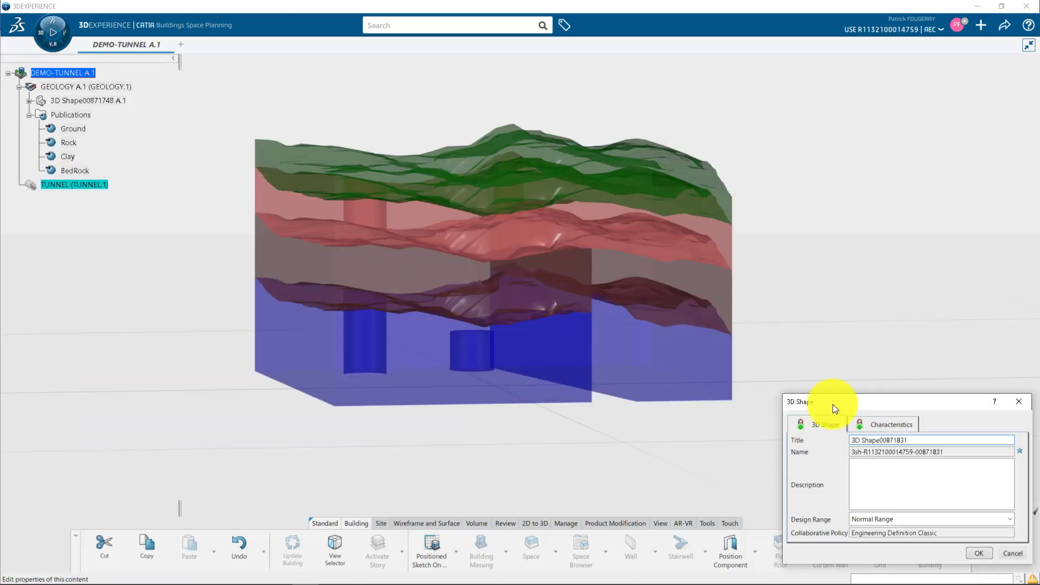
left_click(894, 519)
left_click(896, 542)
left_click(970, 552)
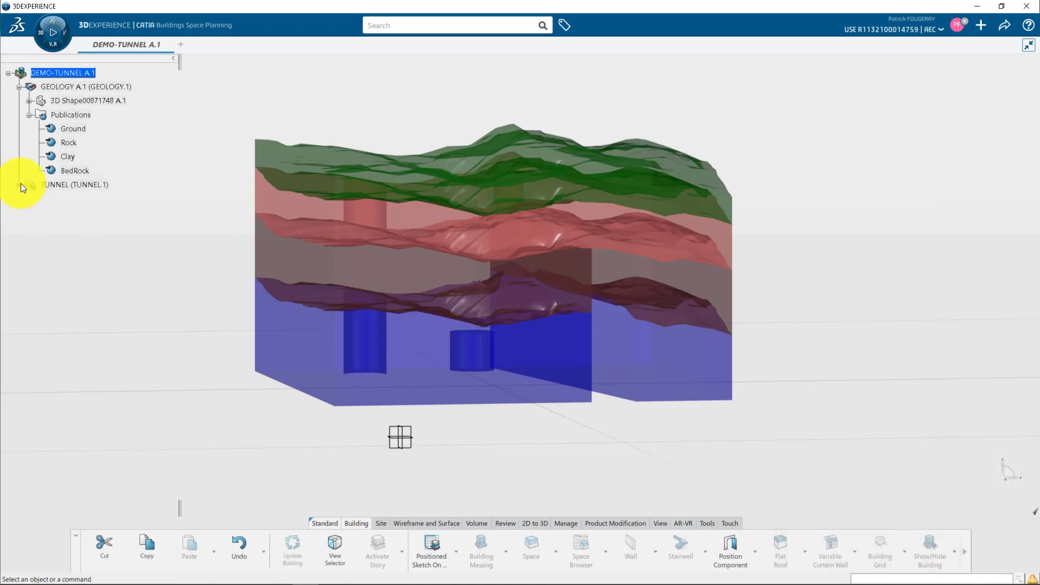
- Expand TUNNEL and activate its 3D Shape for editing in Civil 3D Design
left_click(28, 198)
double_click(76, 199)
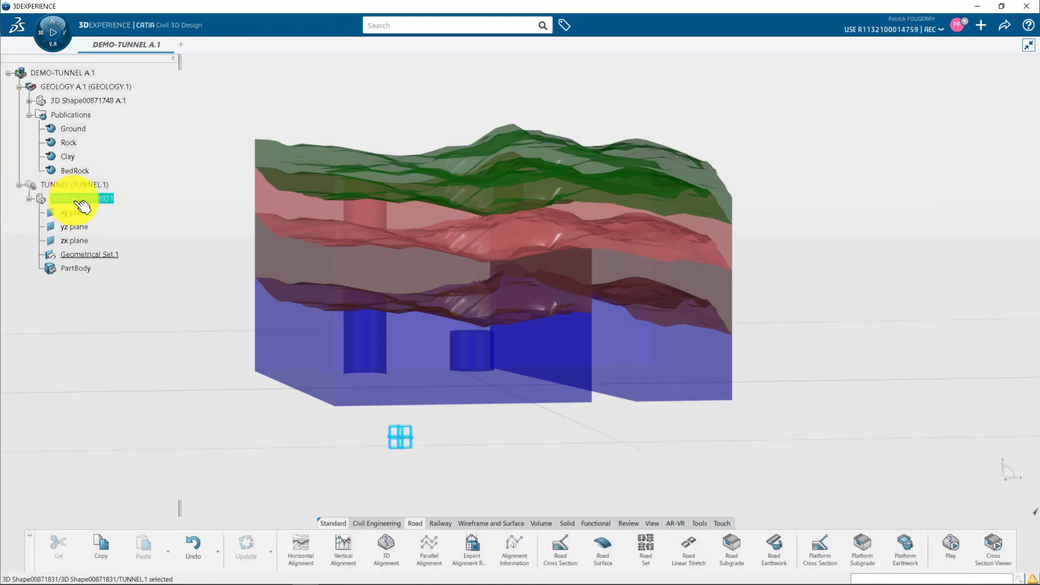
left_click(56, 47)
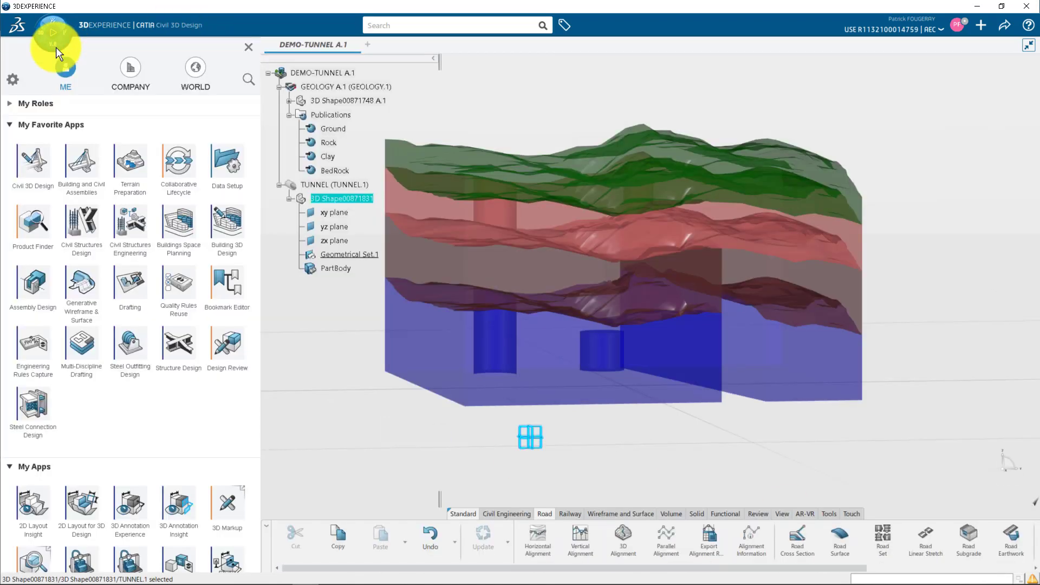
left_click(247, 49)
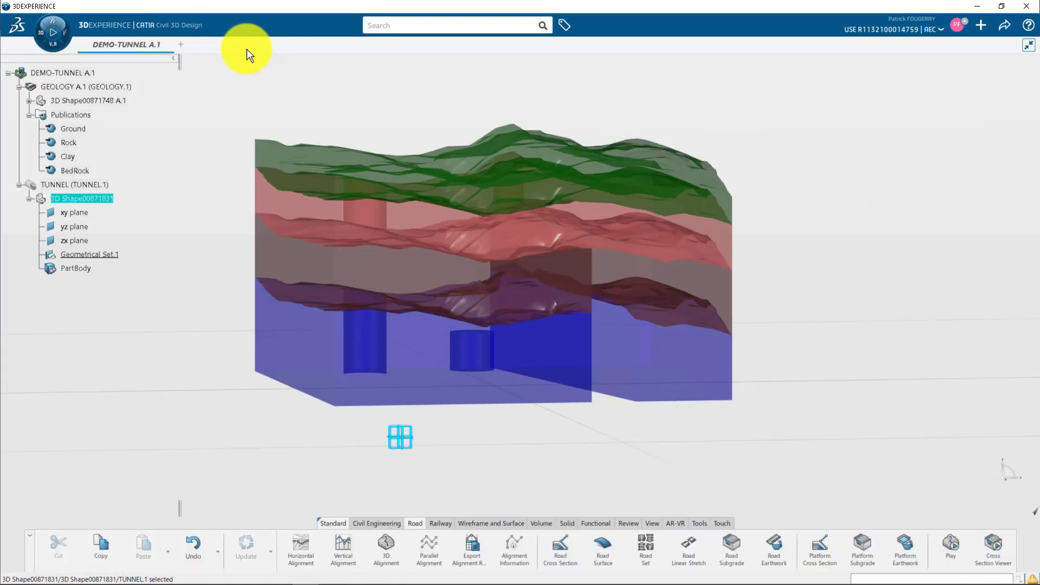
left_click(136, 198)
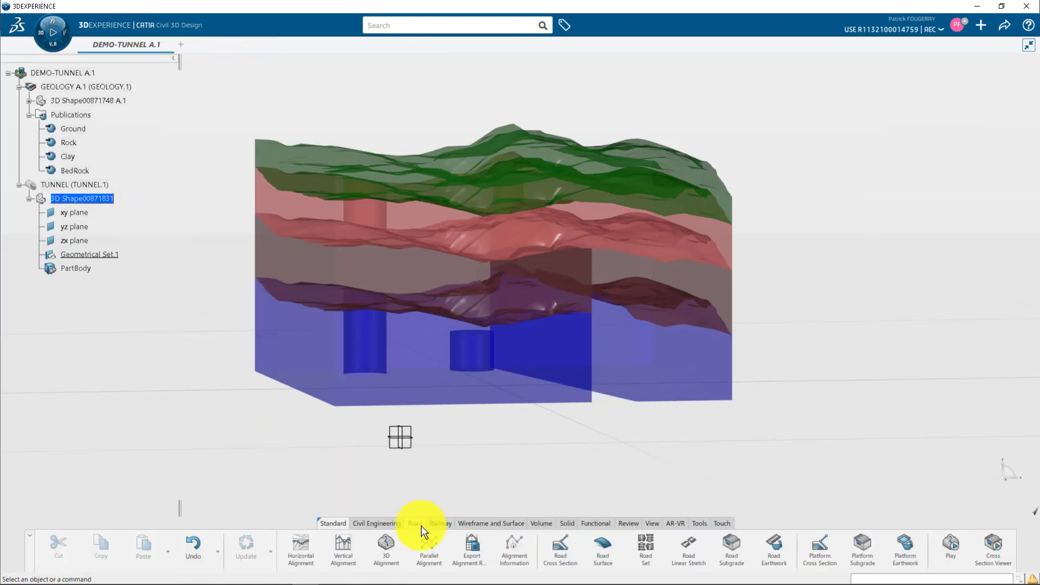
- Start a horizontal alignment with the Road profile, reviewing its profile specifications and lane distribution before accepting the defaults
left_click(300, 550)
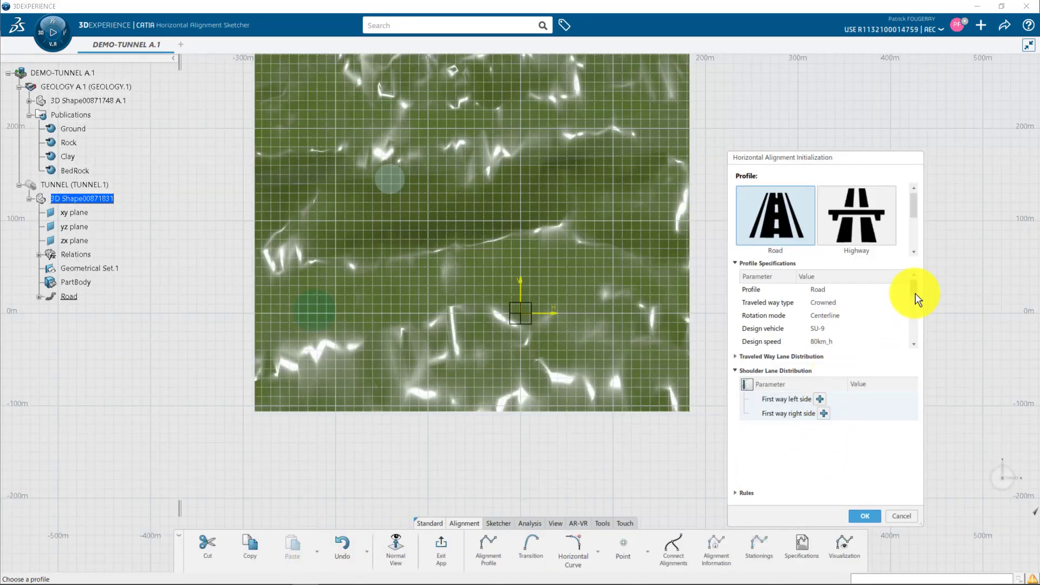
left_click_drag(915, 294, 917, 344)
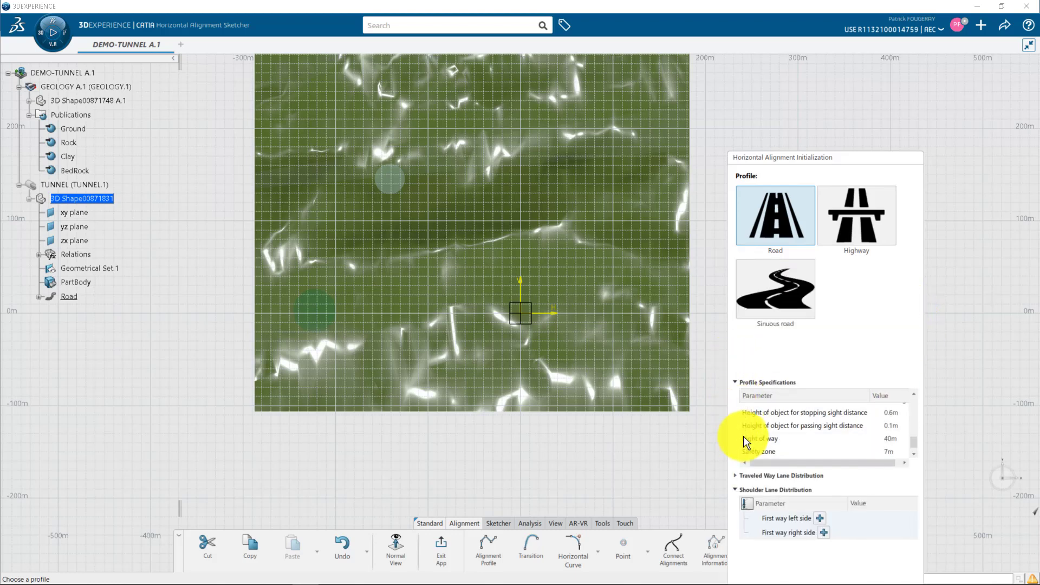
left_click(734, 476)
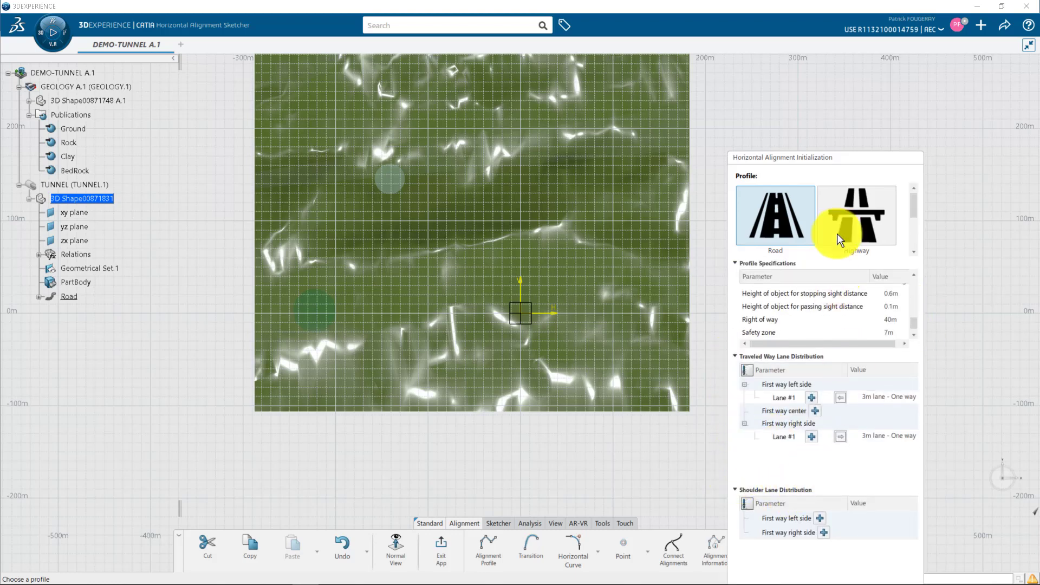
left_click_drag(850, 154, 851, 67)
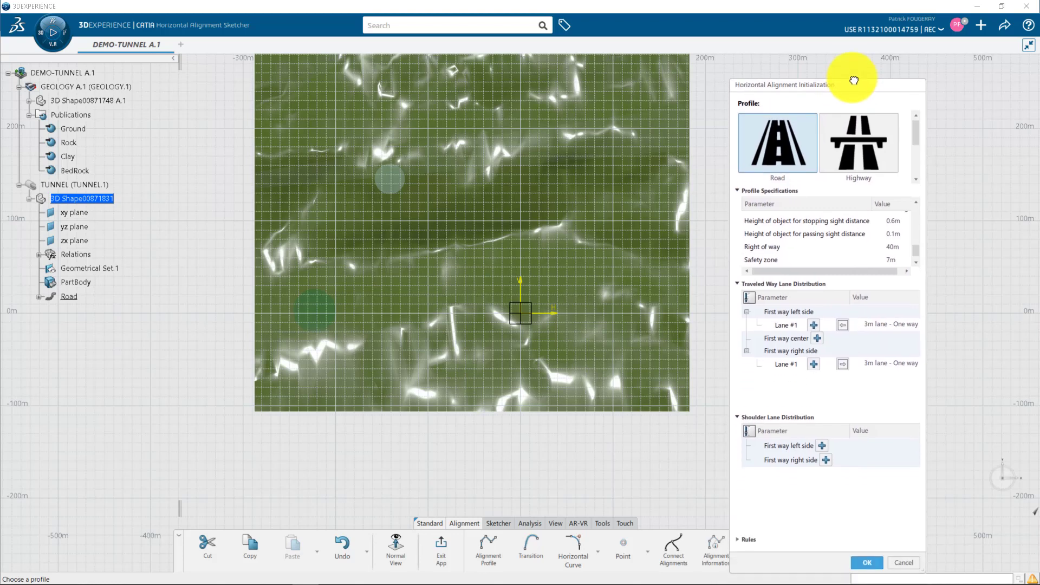
left_click(861, 547)
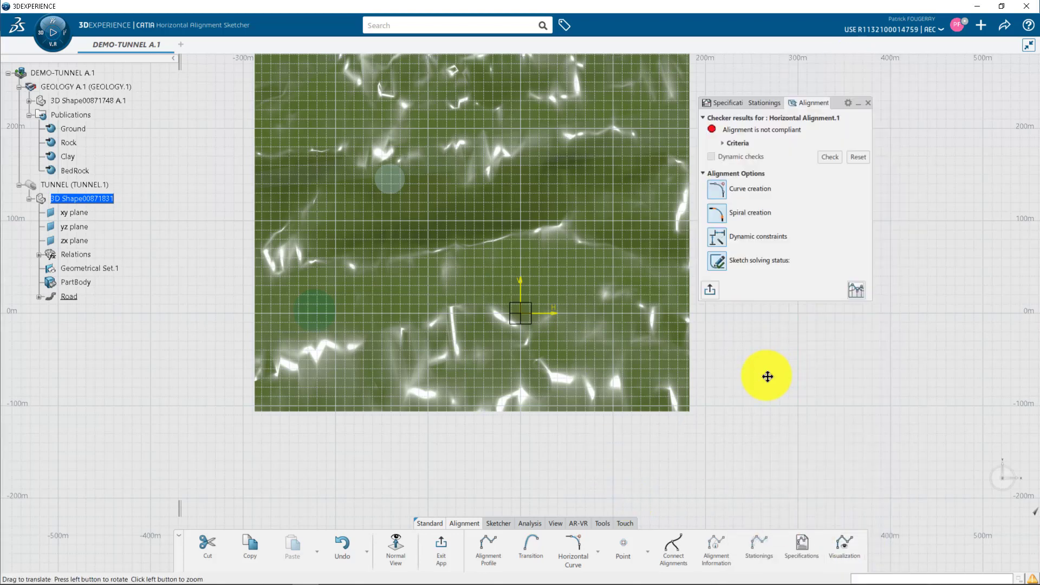
- Draw a straight alignment profile across the terrain, from just beyond its southern edge to just beyond its northern edge
middle_click_drag(768, 376, 745, 415)
left_click(489, 543)
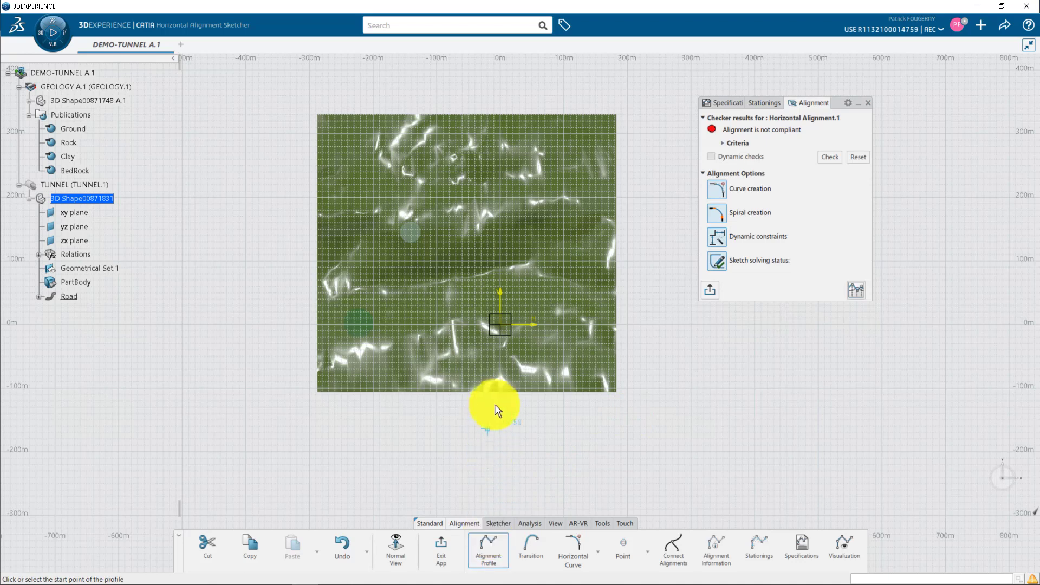
left_click(491, 397)
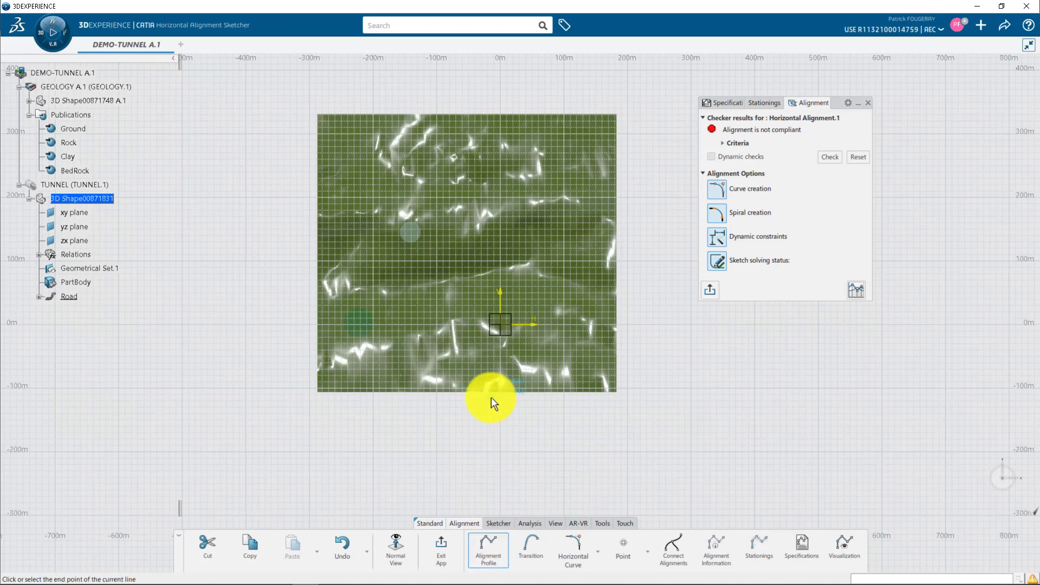
left_click(527, 106)
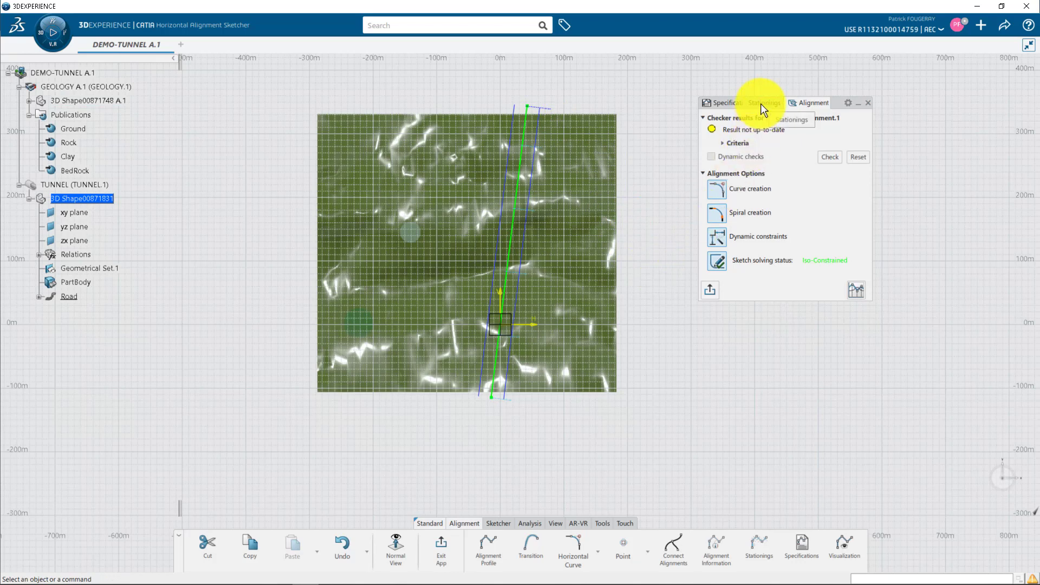
- Set the ahead stationing value at the alignment's start to 532+456
left_click(760, 103)
left_click(805, 132)
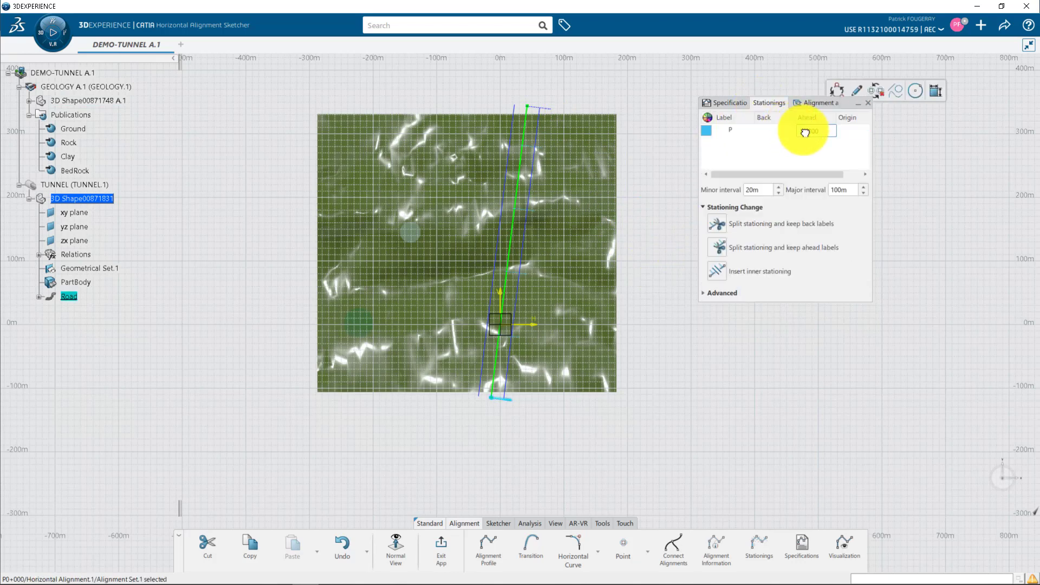
type("532+456")
key("Return")
- Open the alignment's visualization options and examine the footprint display settings
scroll(624, 375, "up", 2)
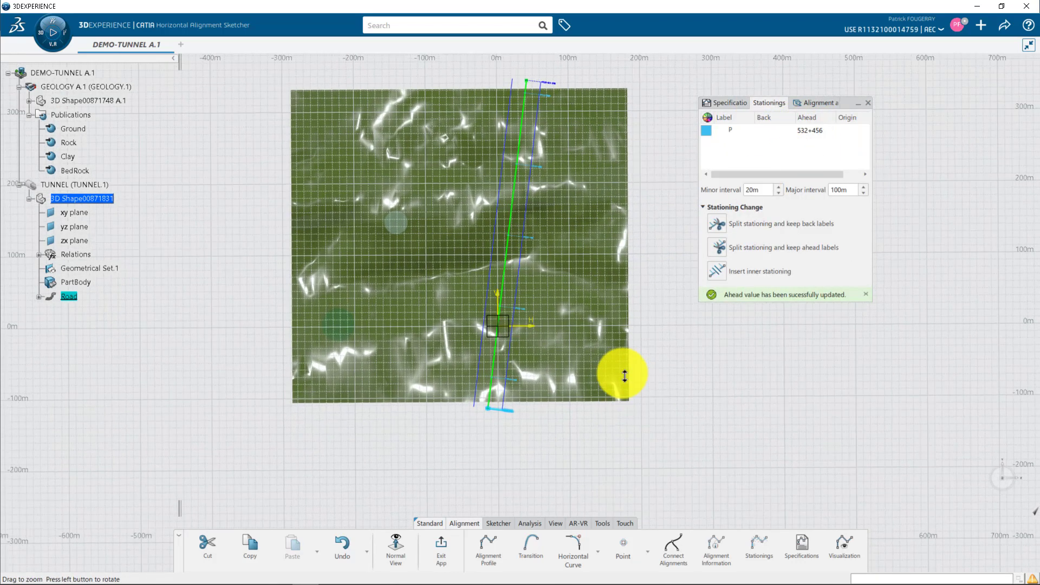
middle_click_drag(625, 376, 583, 400)
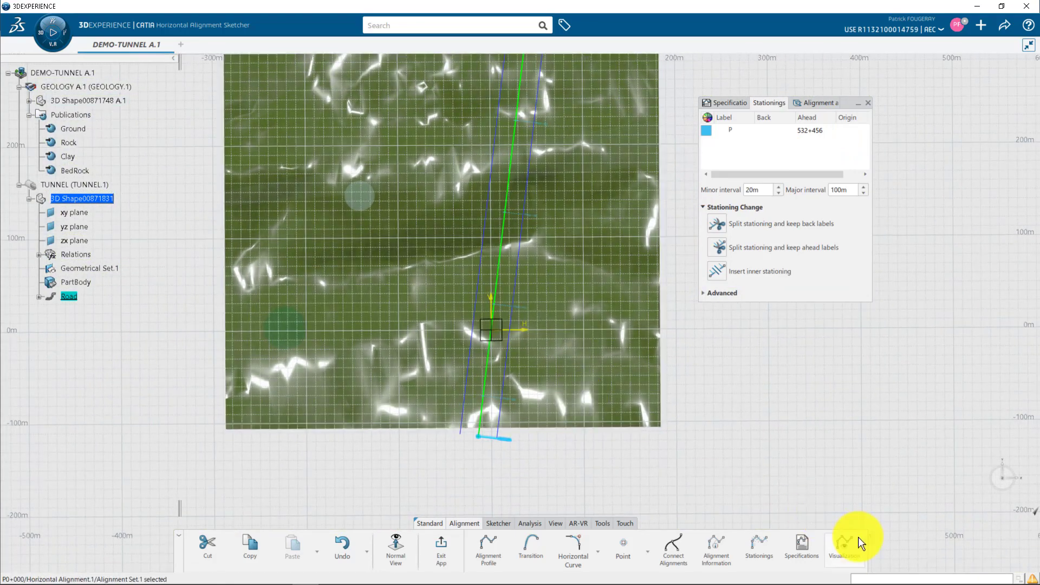
left_click(851, 543)
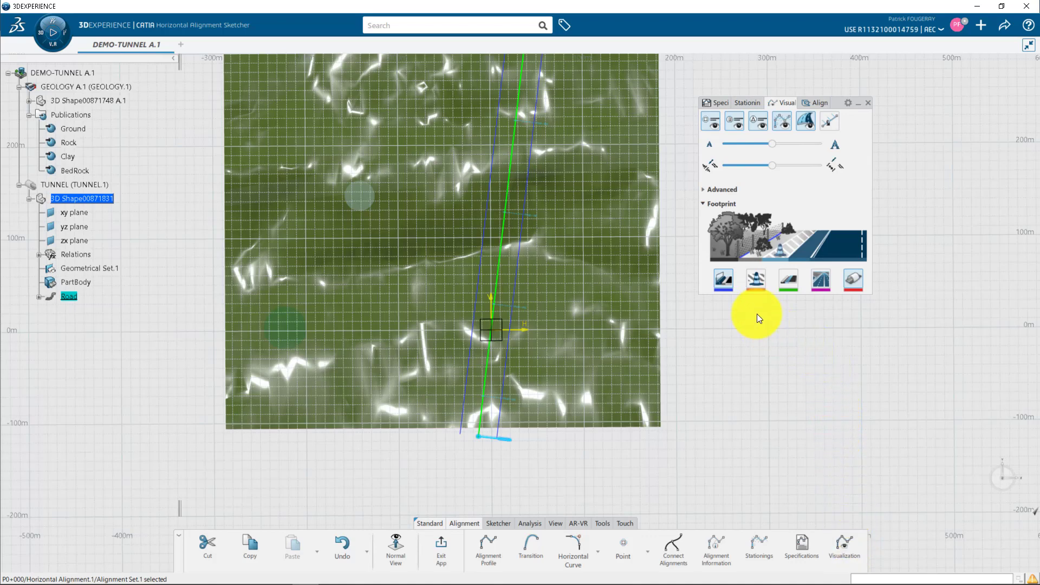
left_click(726, 280)
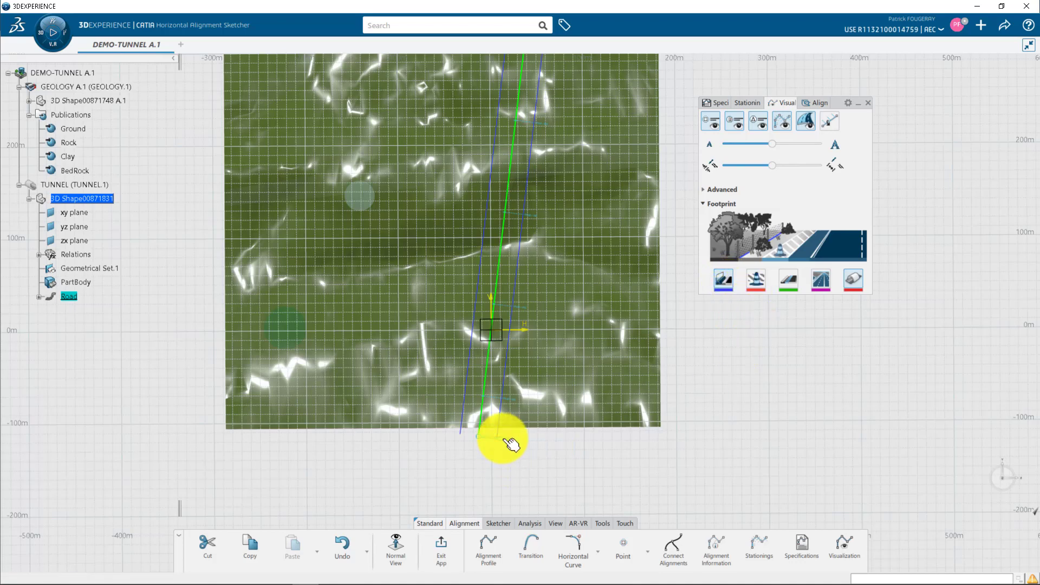
- Set the event point type at the alignment's start to Start of Tunnel
left_click(495, 437)
left_click(592, 171)
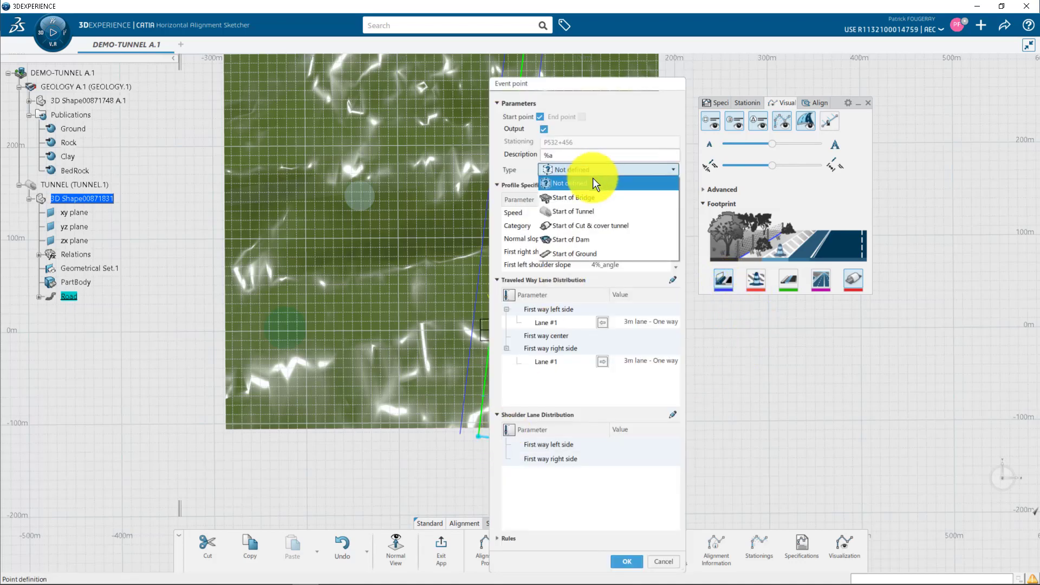
left_click(588, 211)
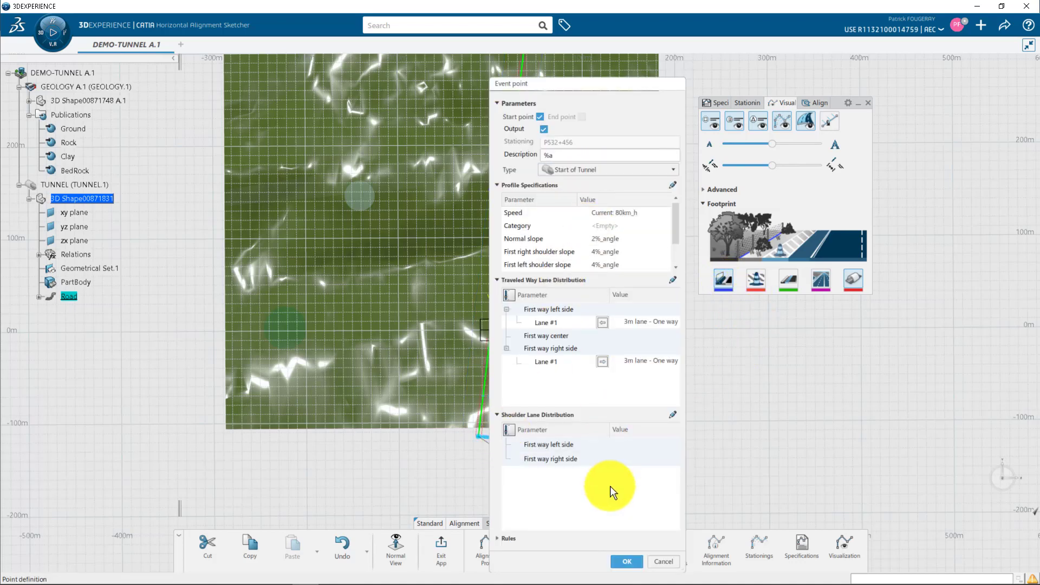
left_click(635, 561)
- Start a vertical alignment from the finished horizontal alignment and transfer the Ground, Rock, Clay and BedRock geology layers to it
middle_click_drag(661, 449, 852, 282)
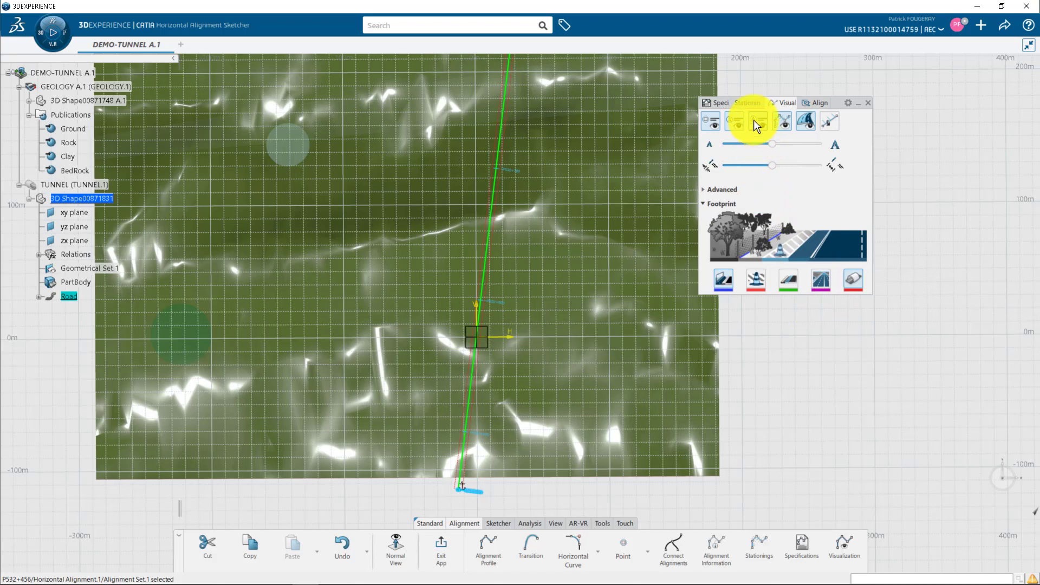
left_click(813, 102)
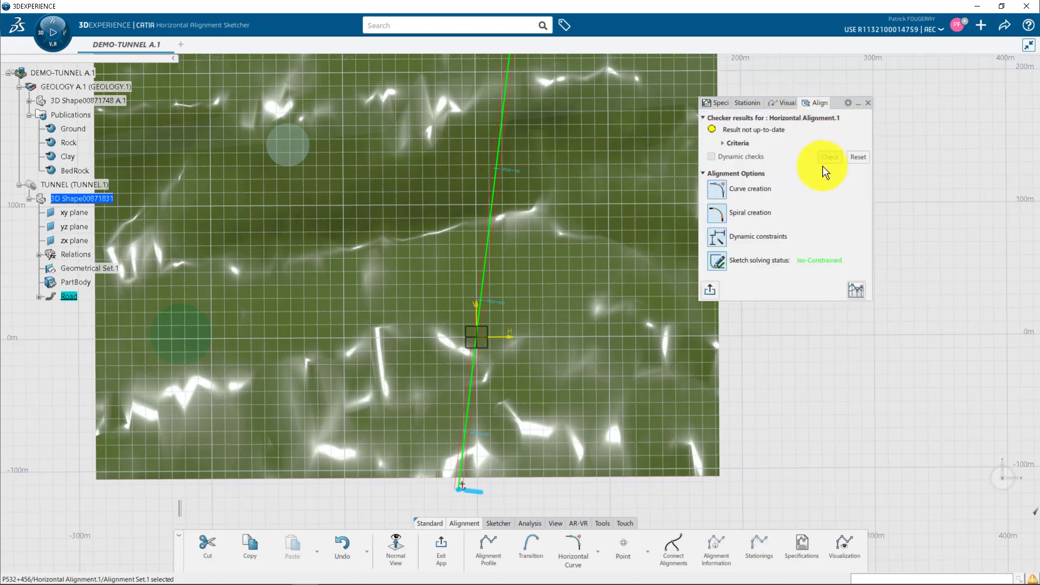
left_click(857, 291)
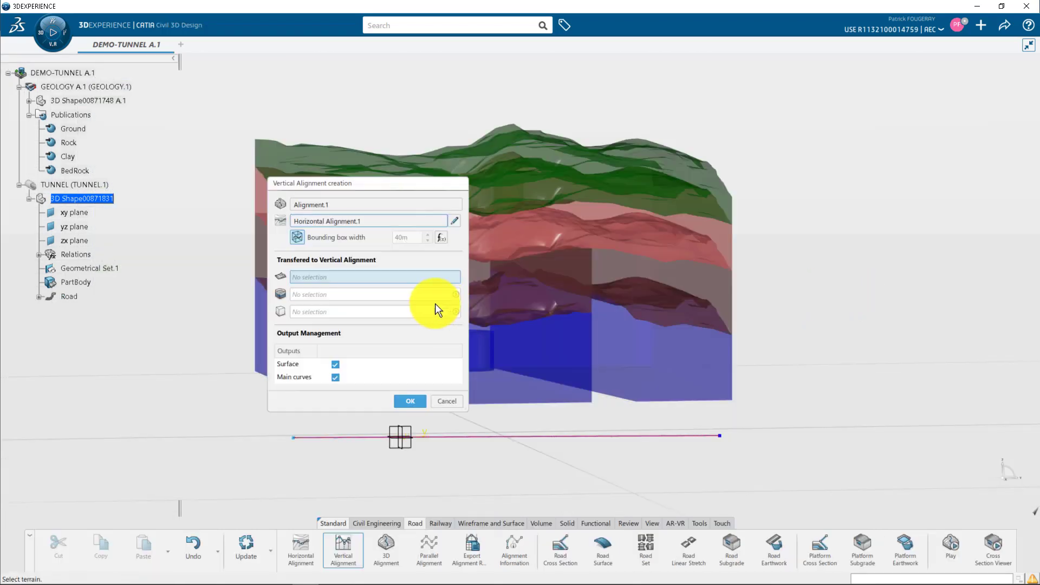
left_click(87, 132)
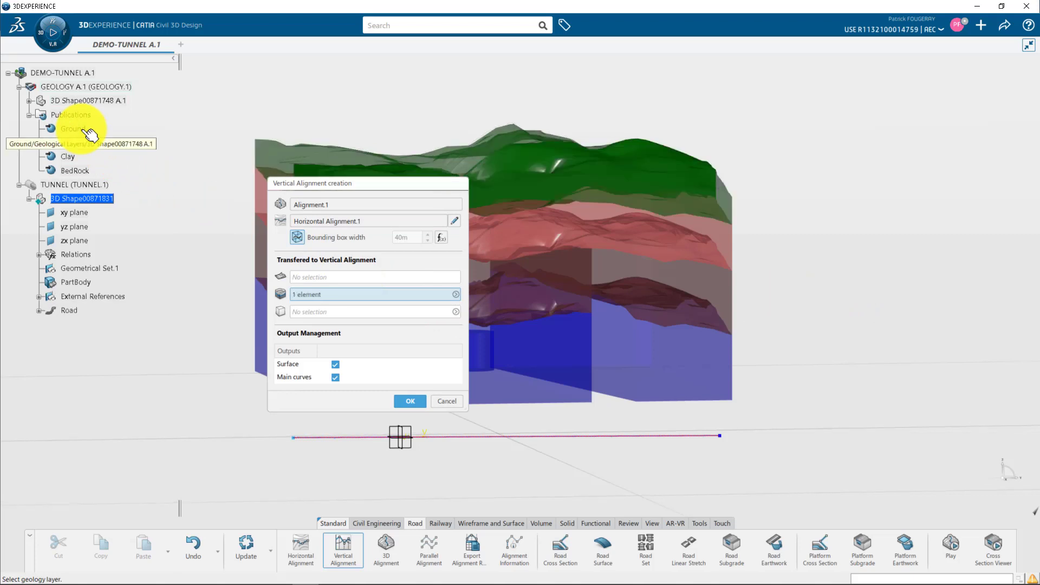
left_click(455, 294)
left_click(71, 143)
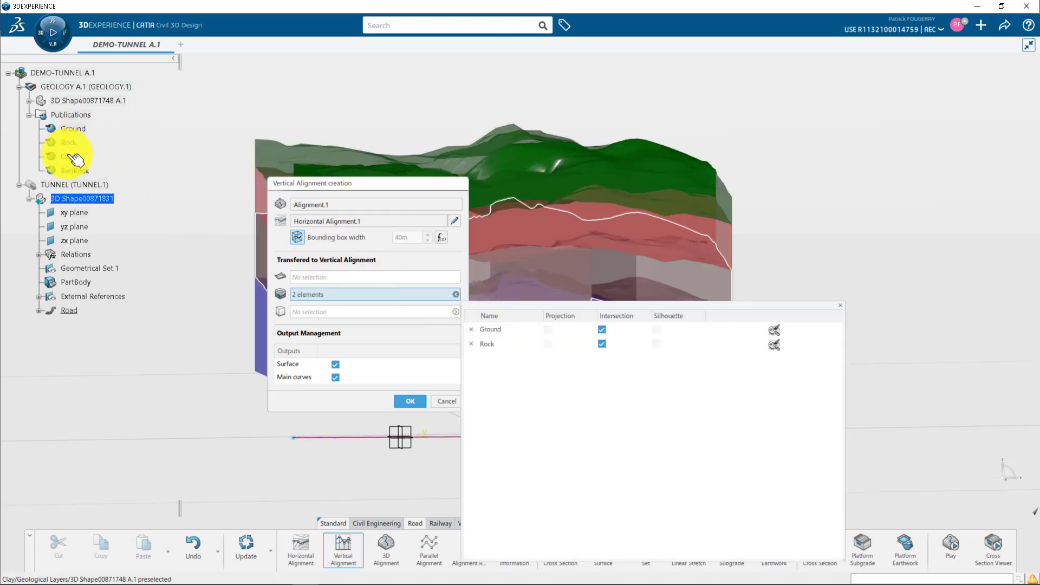
left_click(69, 157)
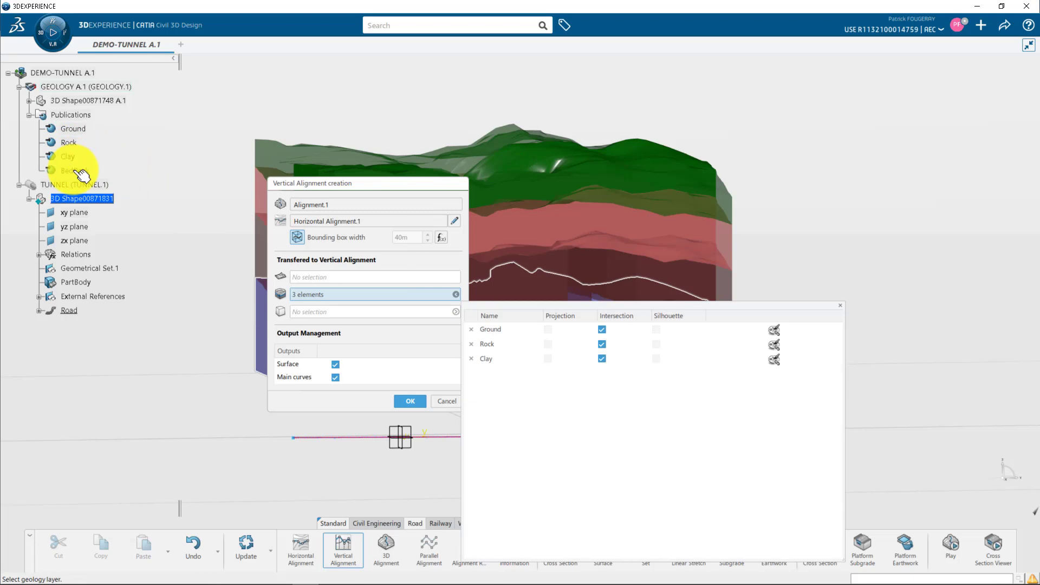
left_click(79, 171)
- Review the Ground layer's linetype options and create the vertical alignment with the transferred geology layers
left_click(775, 331)
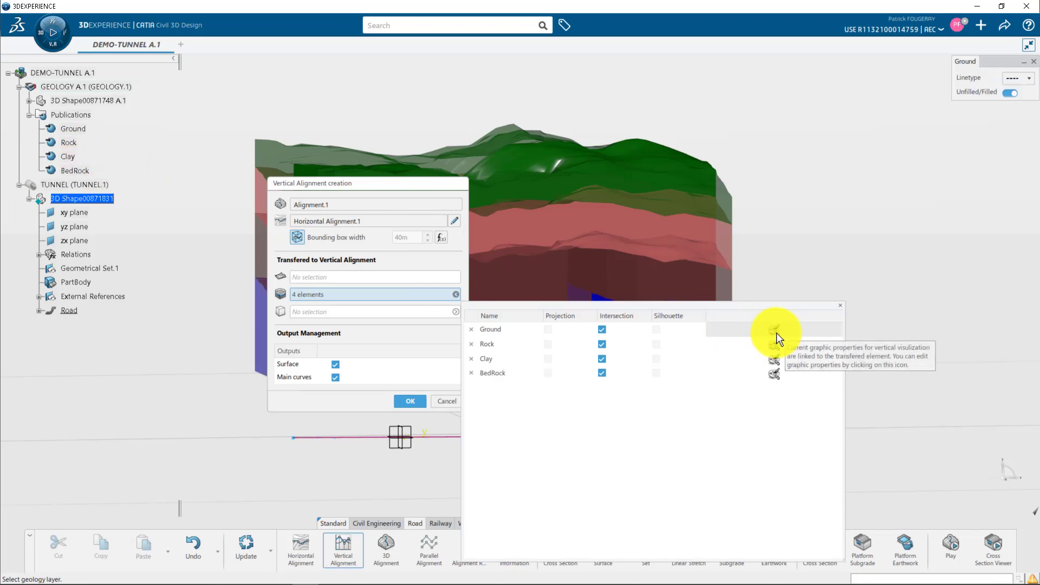
left_click(1024, 80)
left_click(1027, 84)
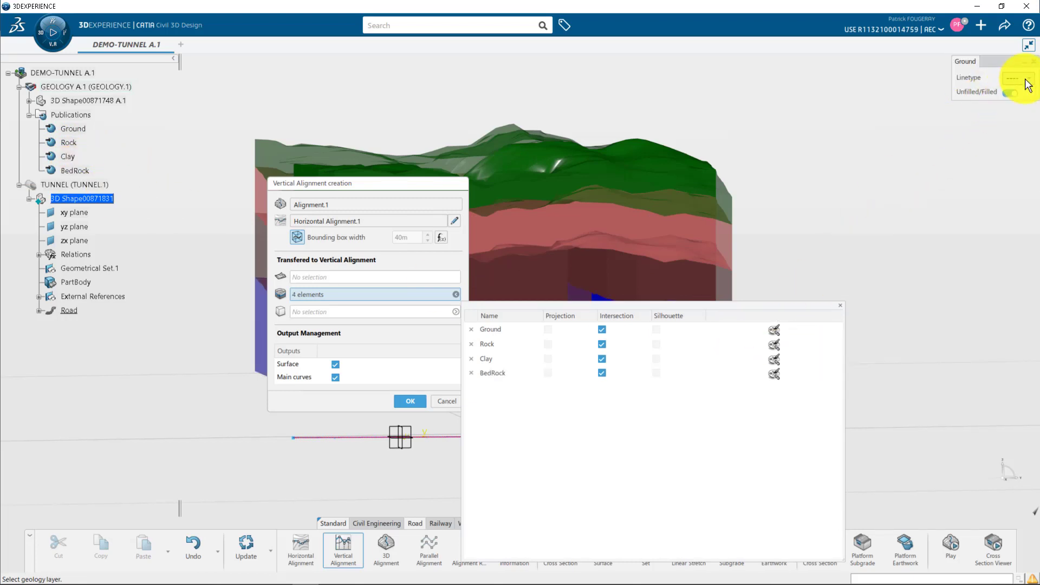
left_click(1032, 63)
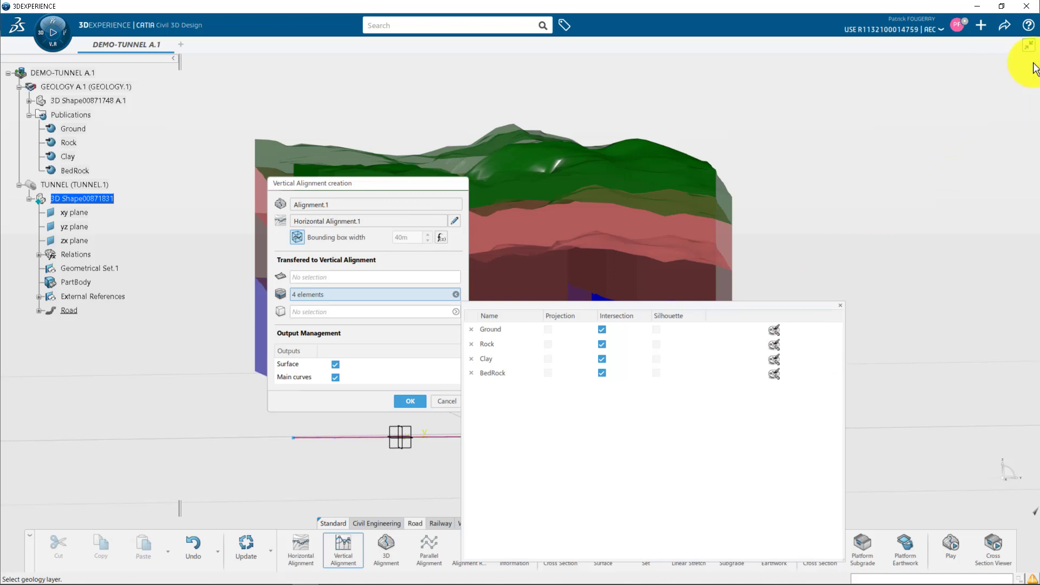
left_click(406, 401)
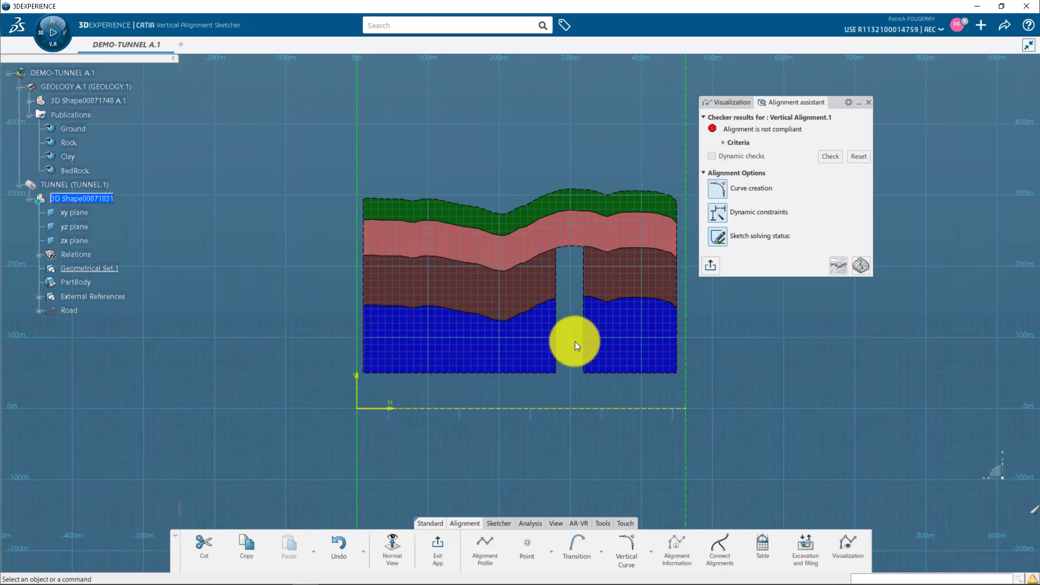
- Turn on the display of labels for the geology layers in the vertical profile
mouse_move(572, 342)
middle_mouse_down()
mouse_move(558, 368)
mouse_move(557, 353)
mouse_move(531, 338)
middle_mouse_up()
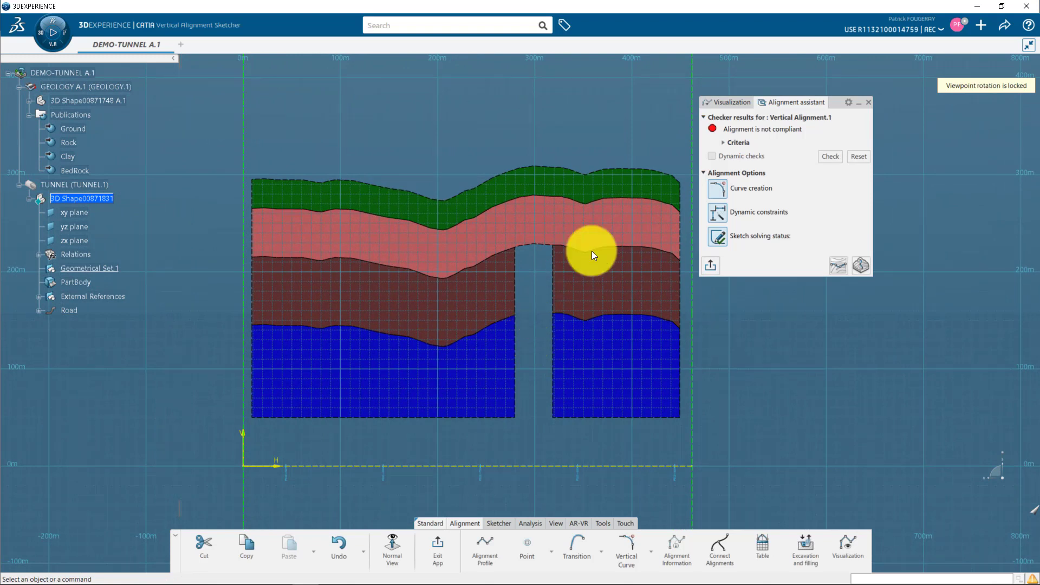
left_click(730, 103)
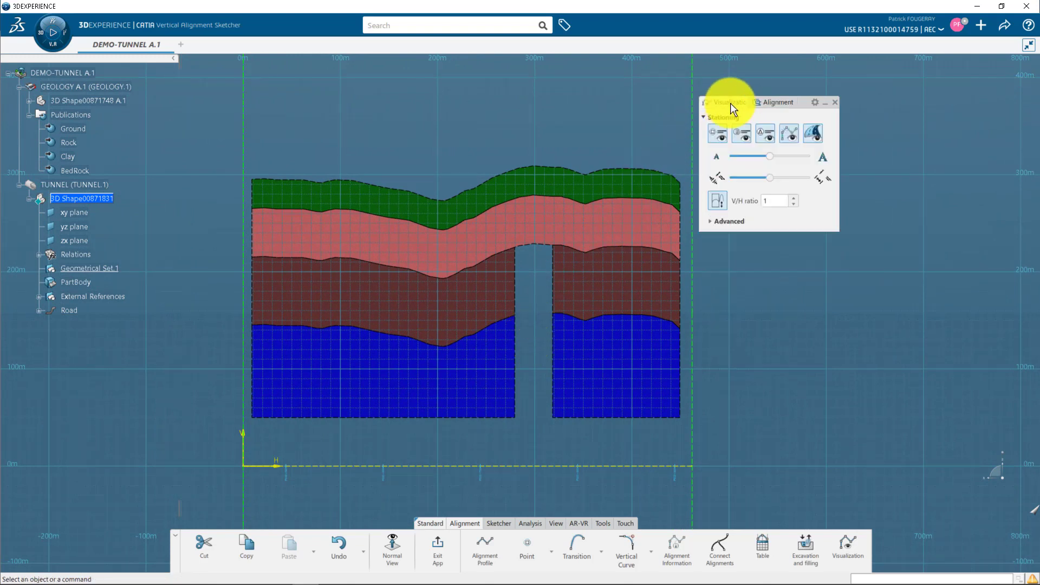
left_click(717, 222)
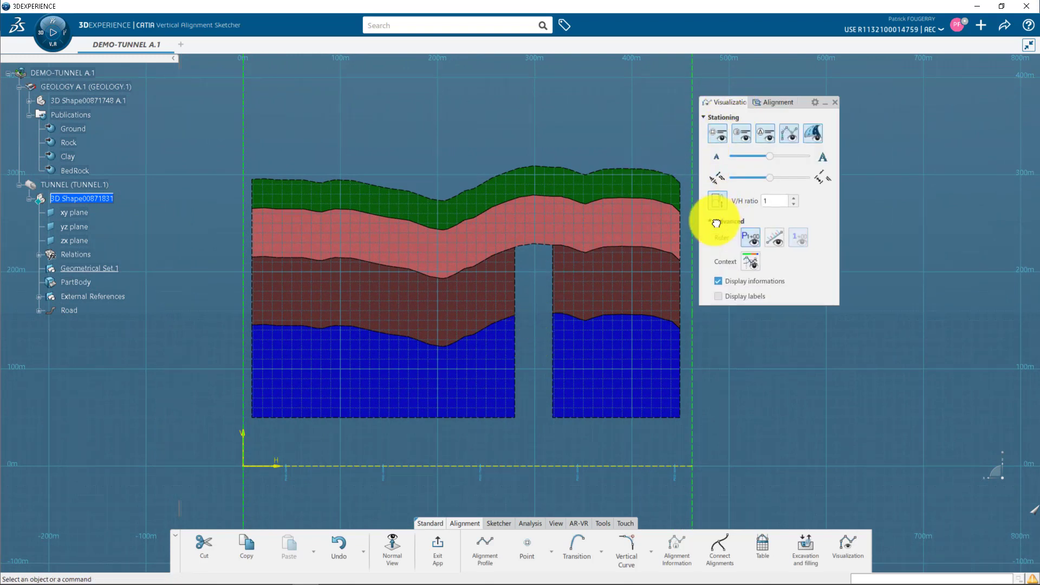
left_click(718, 296)
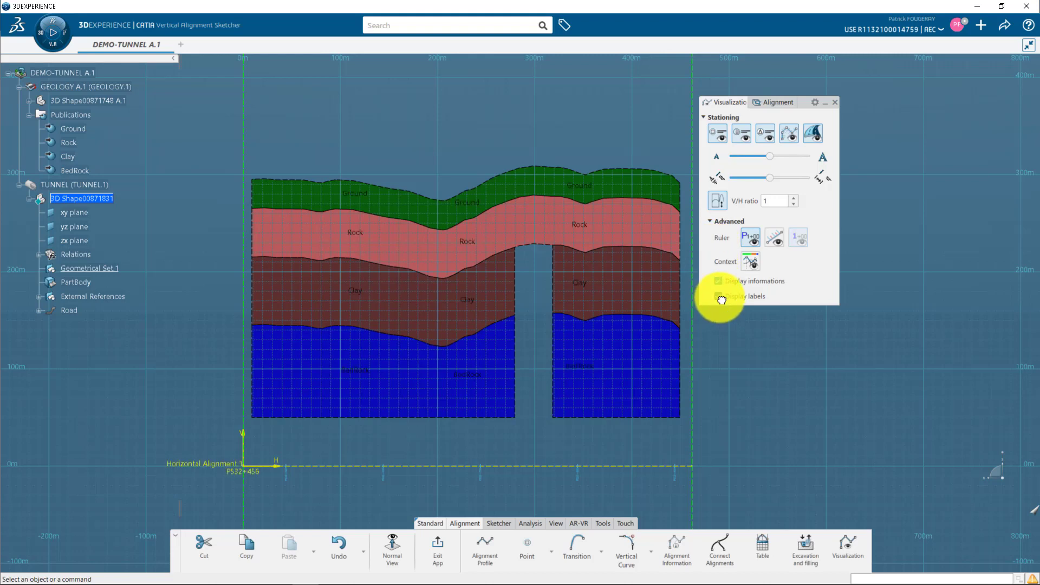
- Draw a straight vertical alignment profile at a -4% gradient from the start limit to the end limit, beginning within the Ground layer
left_click(482, 544)
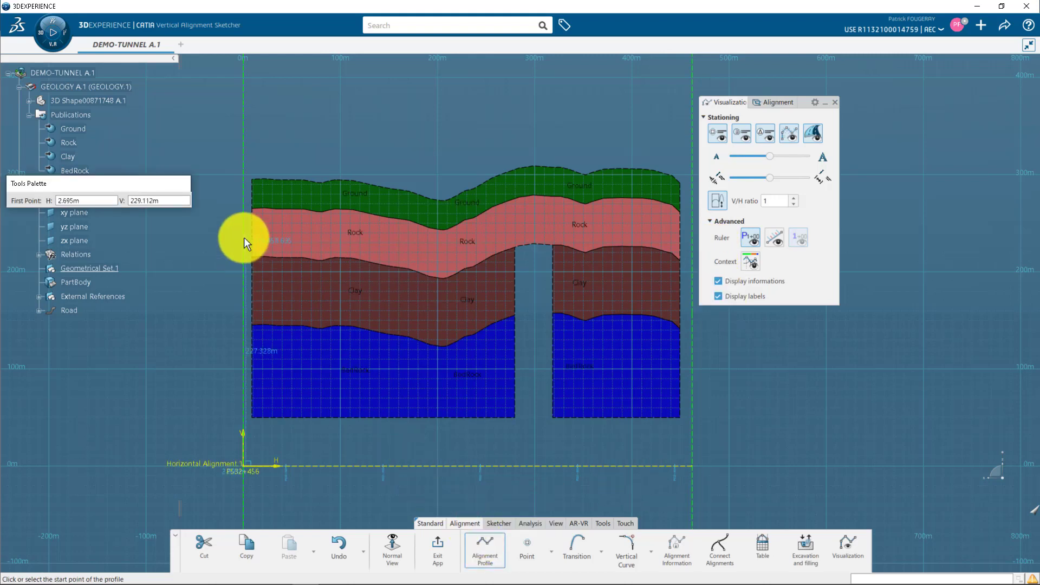
left_click(243, 205)
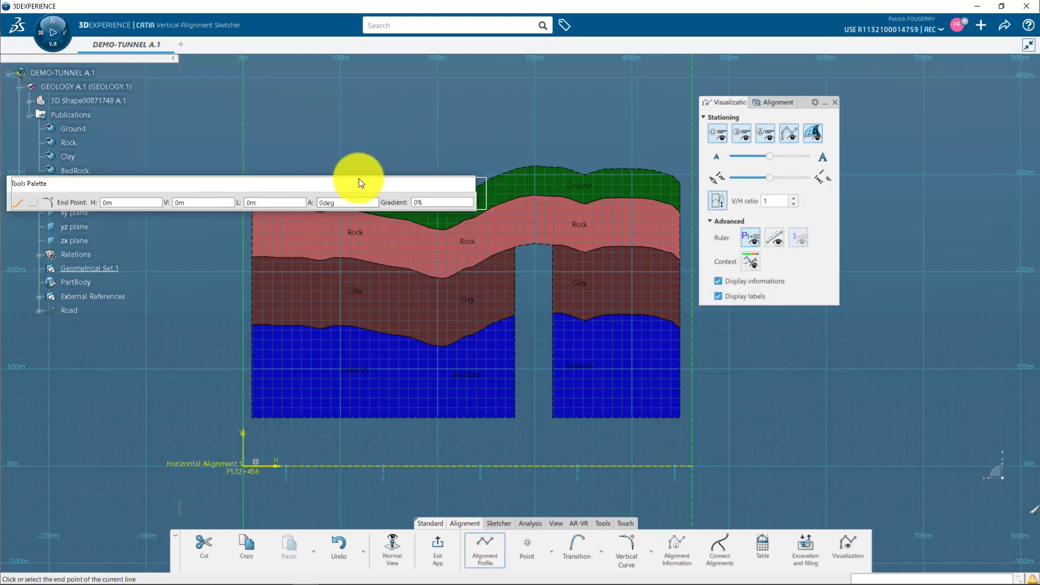
left_click_drag(346, 184, 419, 131)
type("4")
key("Return")
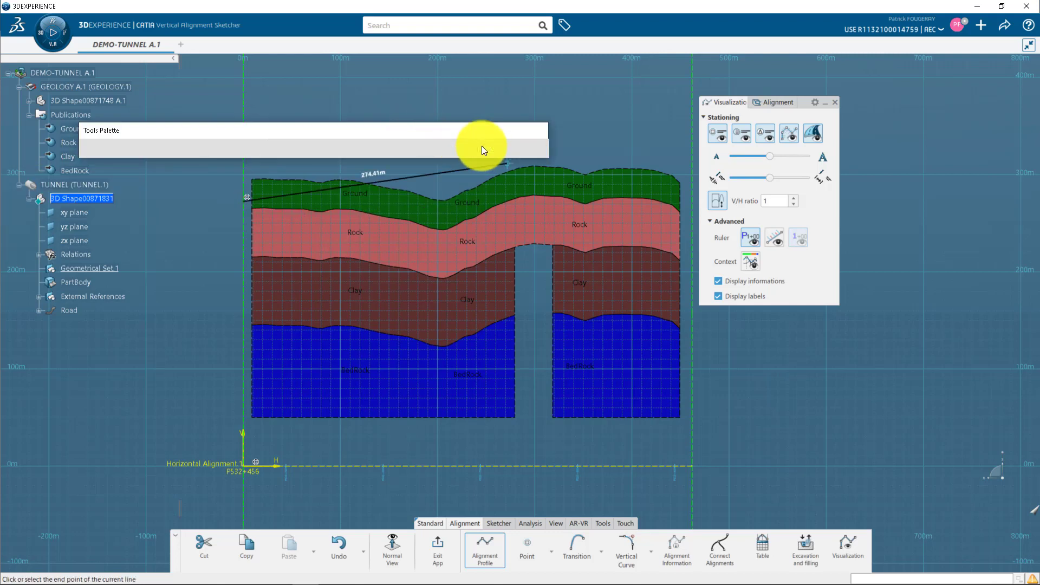
left_click(698, 224)
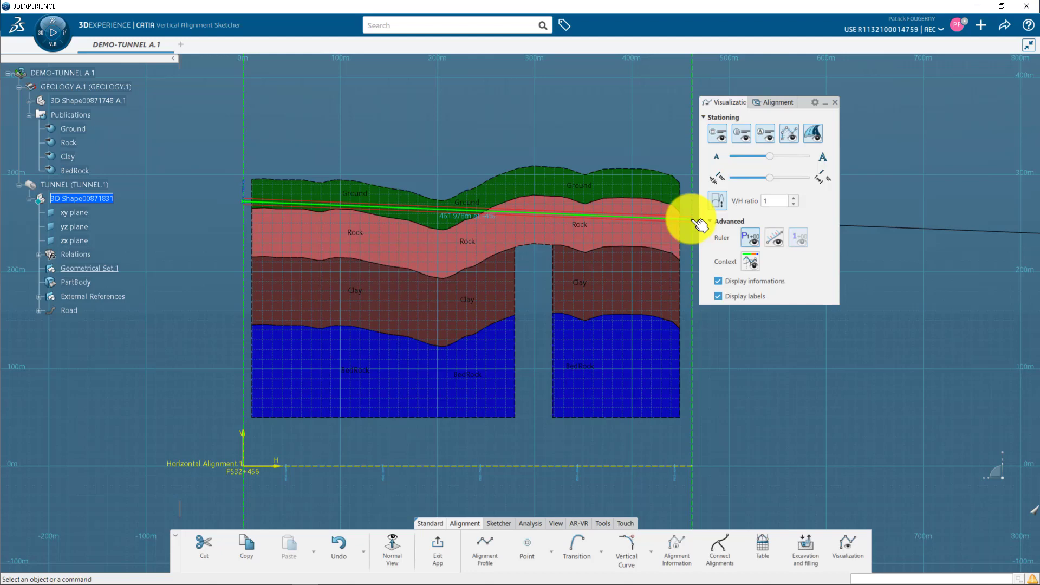
- Add an excavation and filling calculation, set the tunnel's vertical offset to 3 m and compute the quantities
middle_click_drag(574, 260, 443, 364)
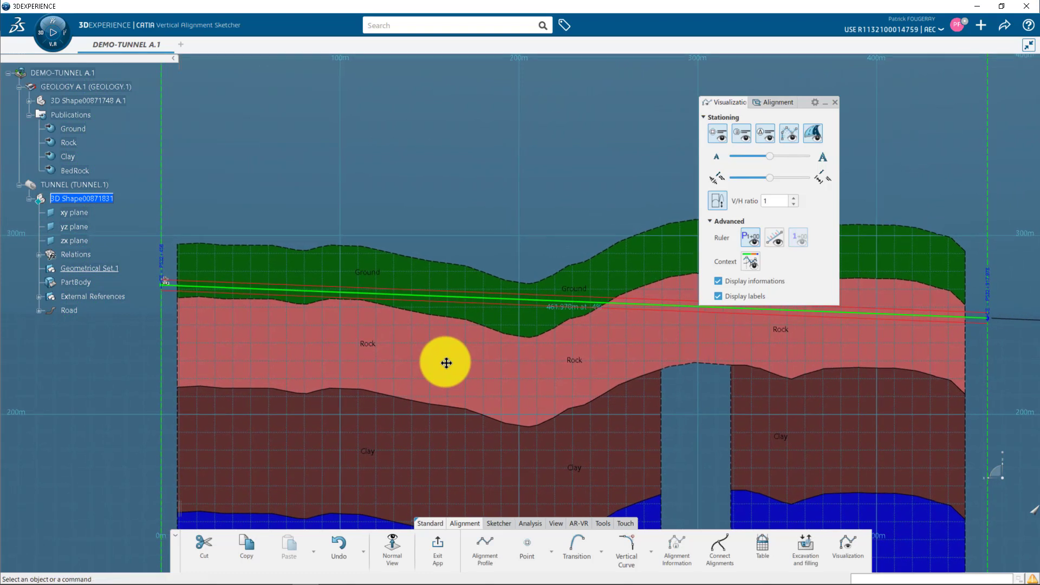
left_click(804, 542)
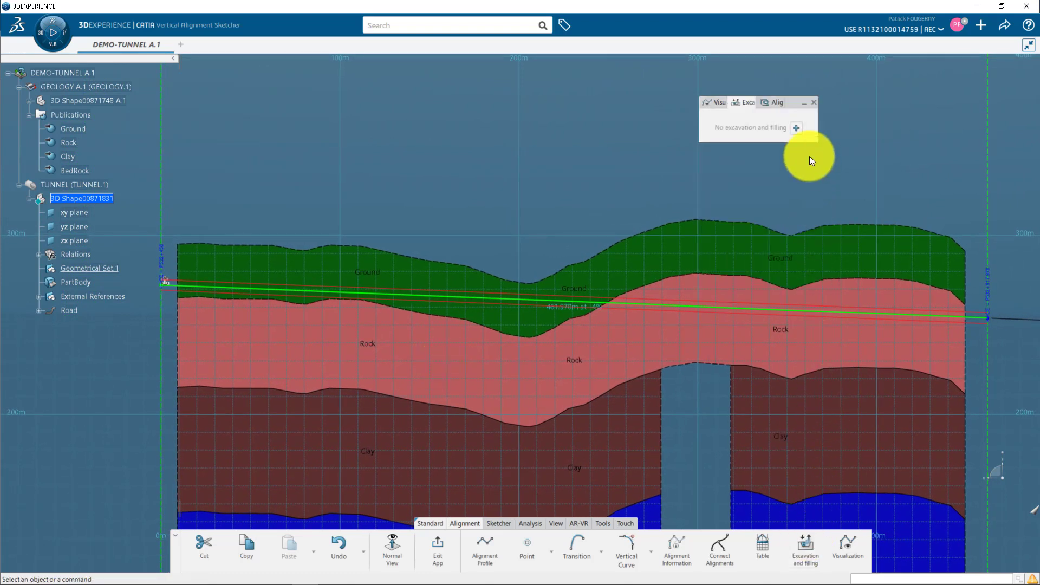
left_click(796, 129)
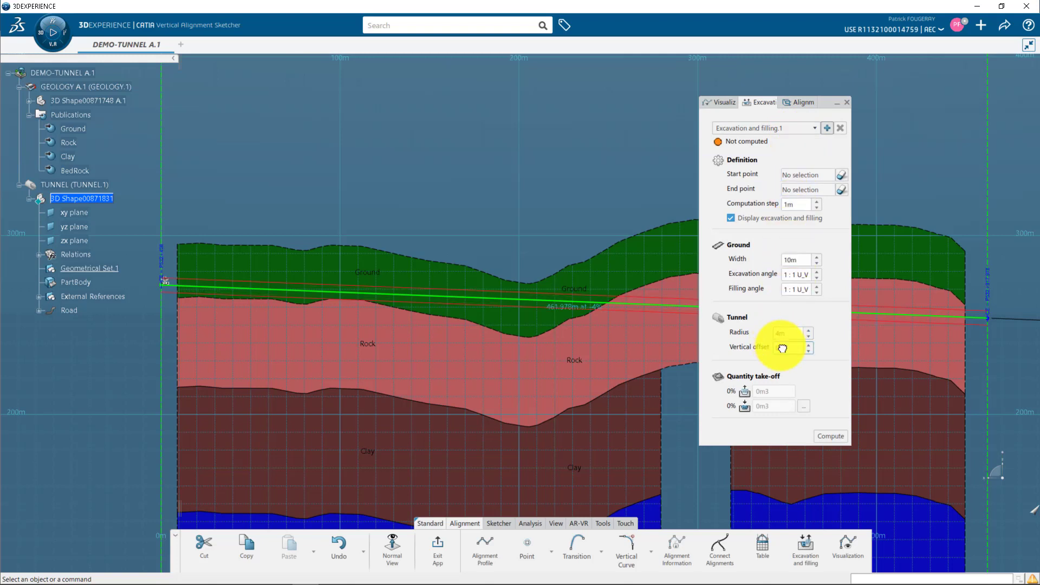
type("3")
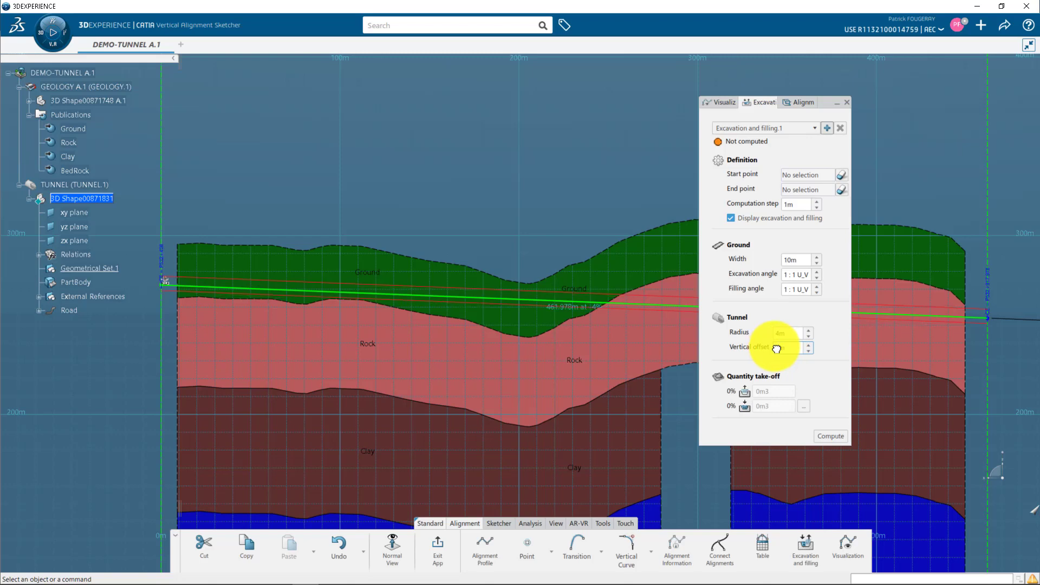
left_click(790, 334)
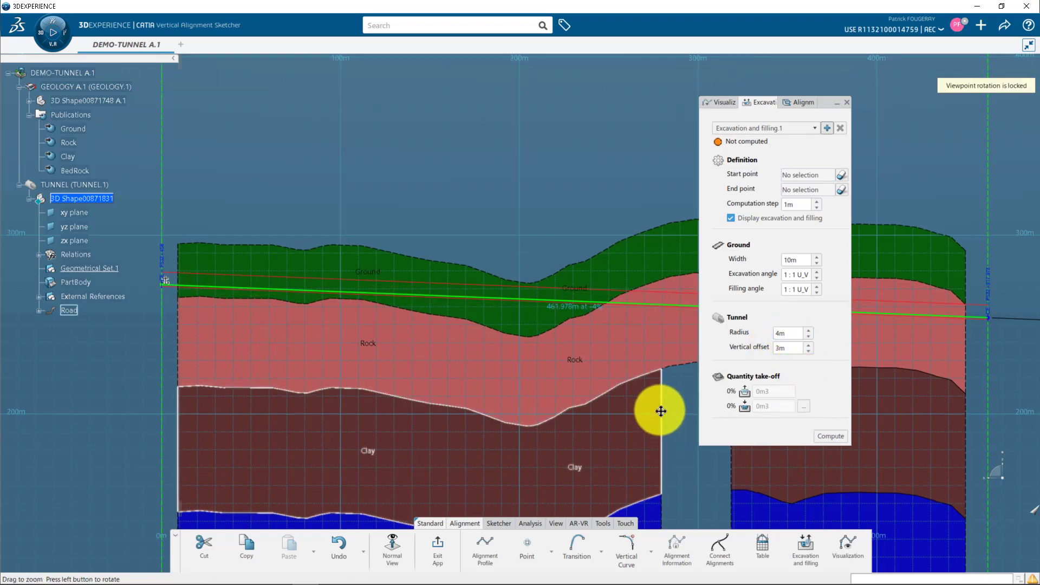
scroll(659, 410, "down", 5)
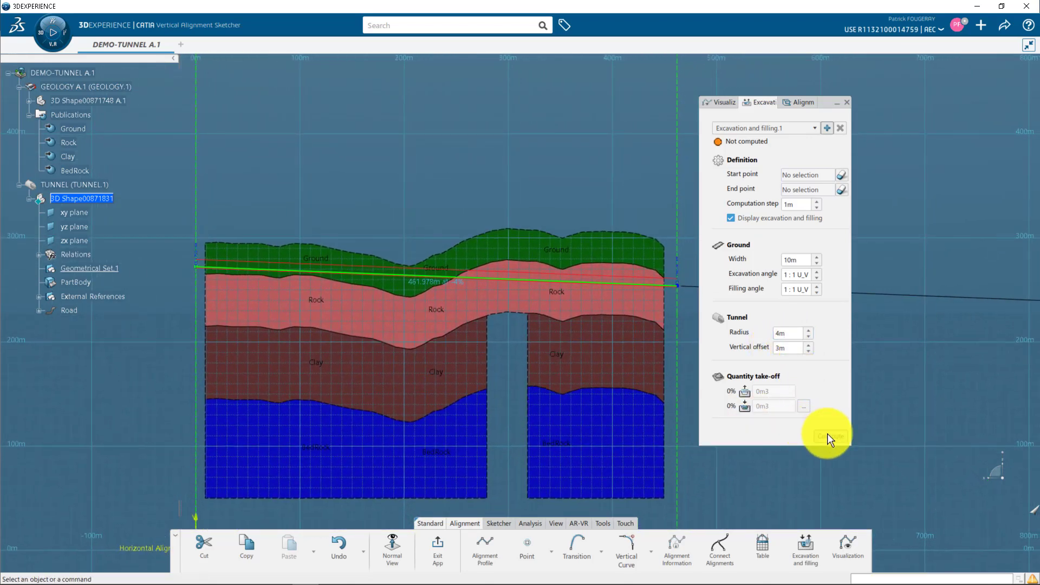
left_click(827, 435)
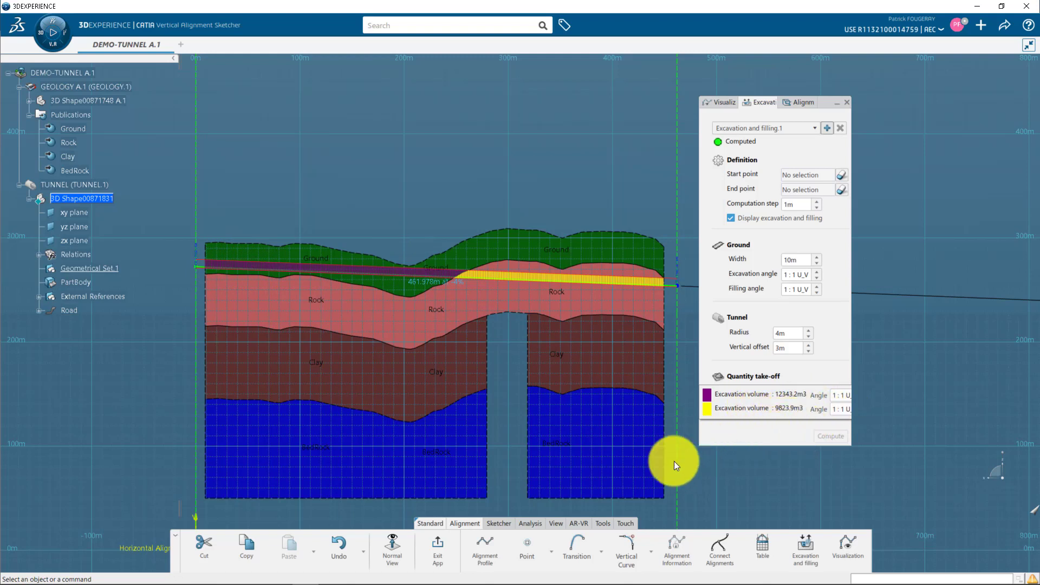
- Split the view horizontally to compare the plan and the vertical profile, and return to the single profile view
left_click(550, 524)
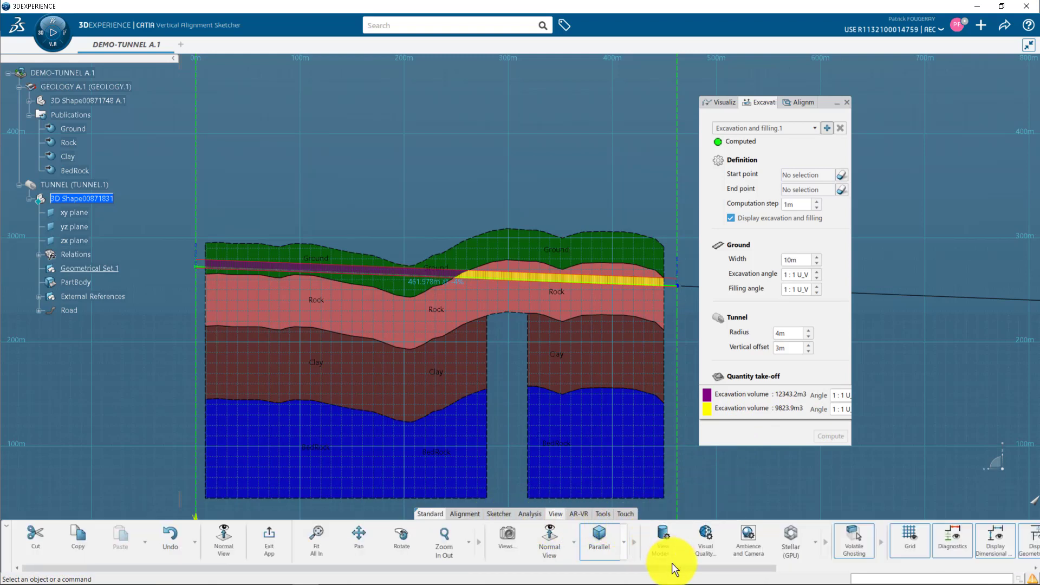
left_click_drag(672, 564, 937, 569)
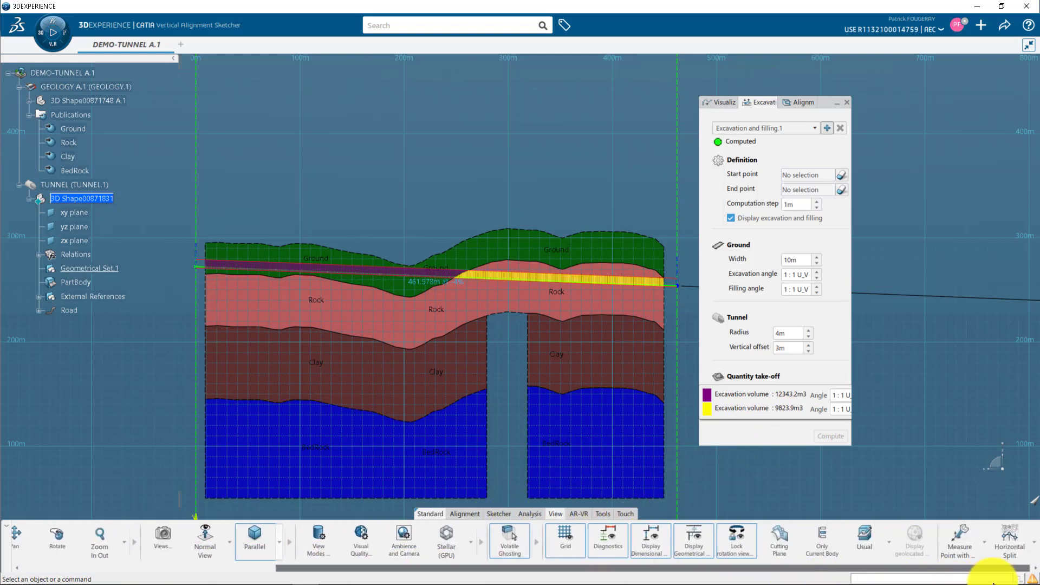
left_click(1011, 540)
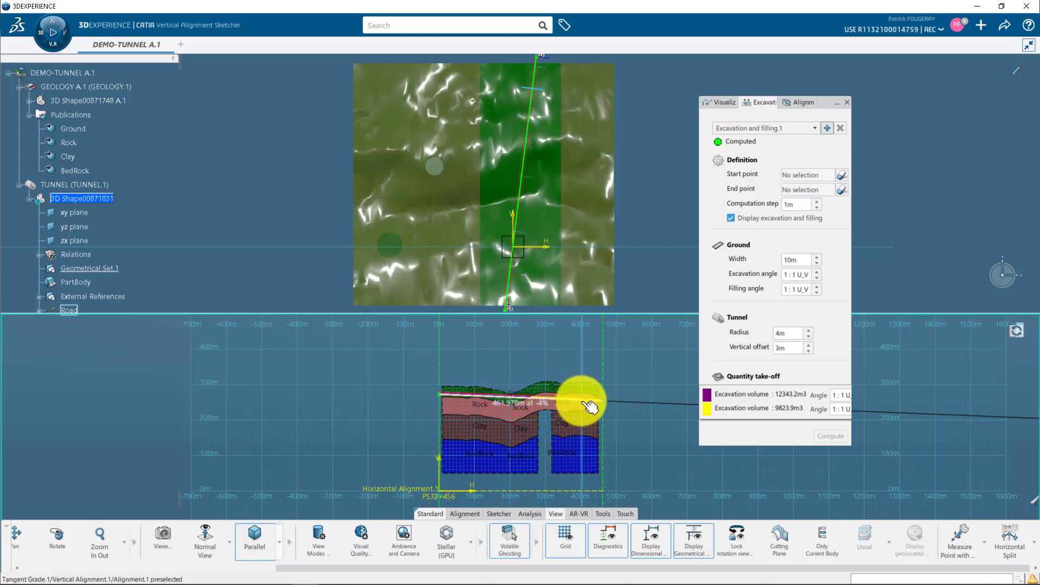
left_click(999, 531)
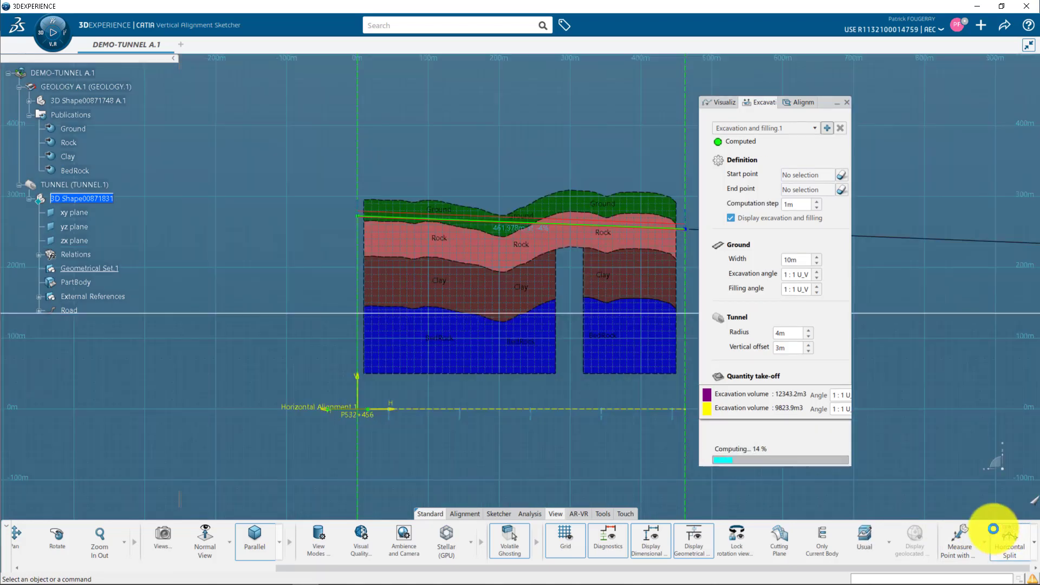
- Open the alignment information and inspect the stationing, elevation and layer distances along the tunnel line
scroll(568, 390, "up", 5)
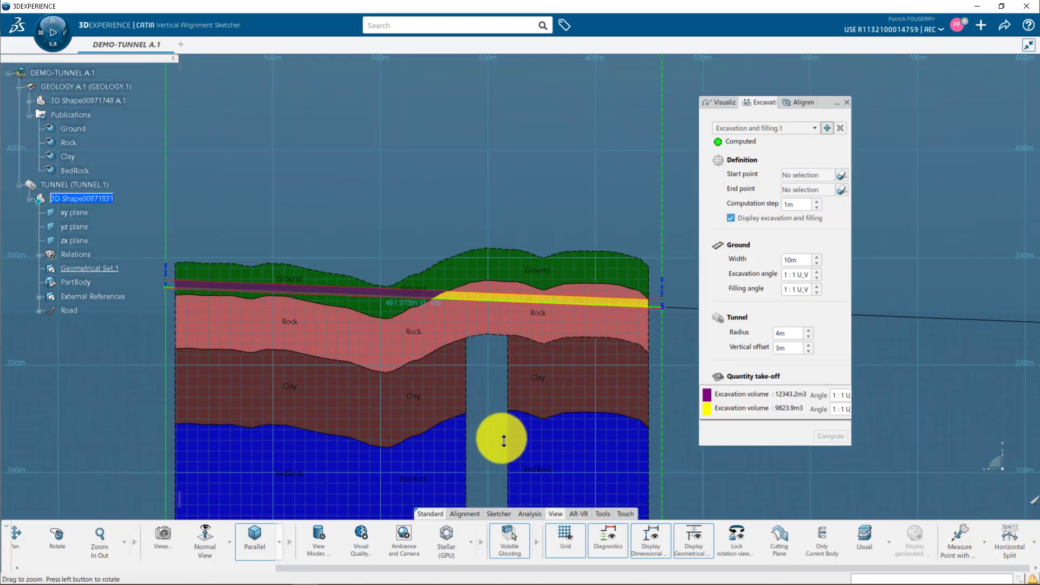
left_click(471, 518)
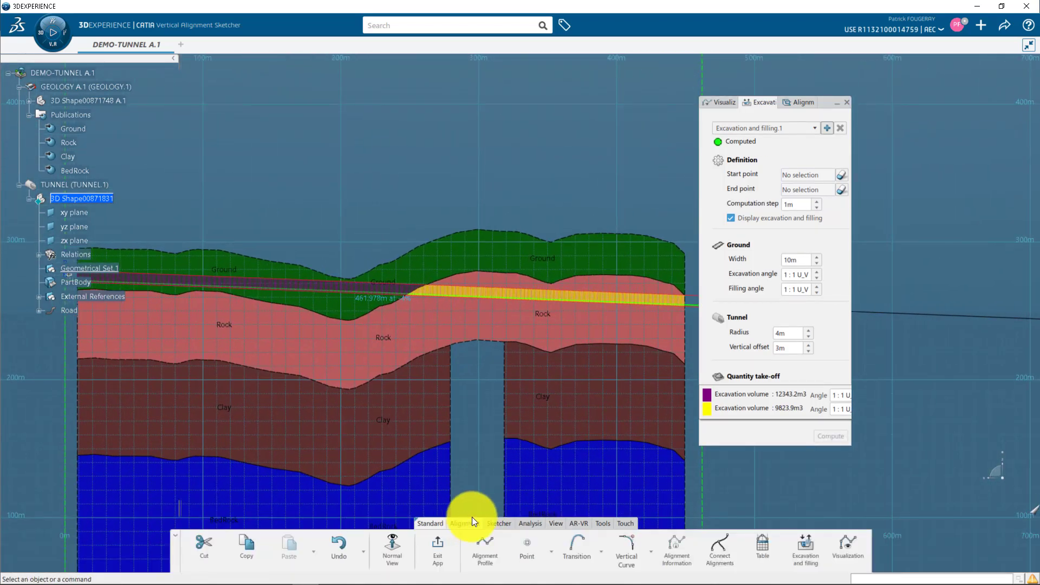
left_click(674, 545)
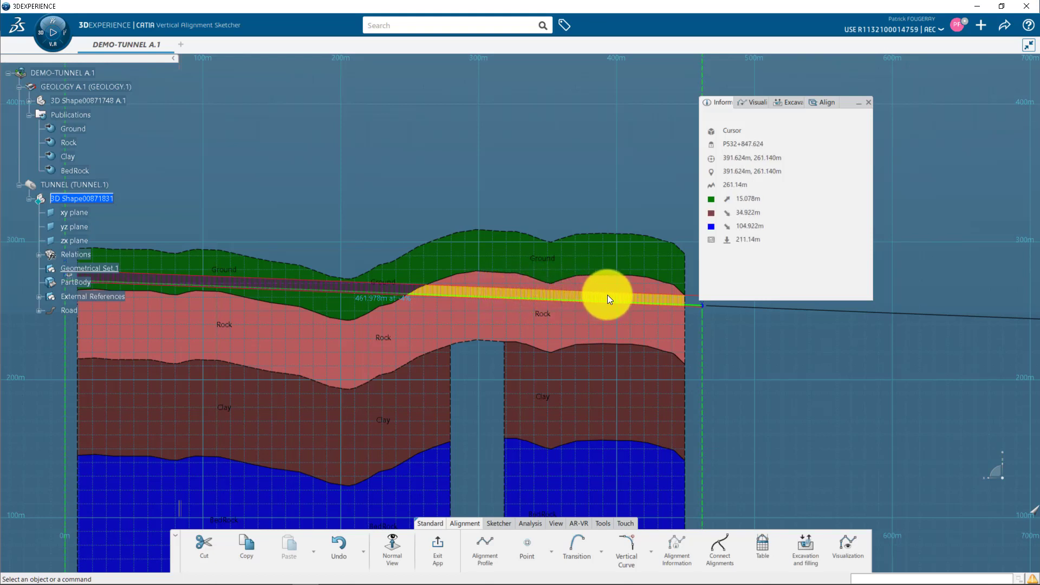
- Create a 3D alignment from the horizontal and vertical alignments, with the surface and main curves as outputs
left_click(821, 103)
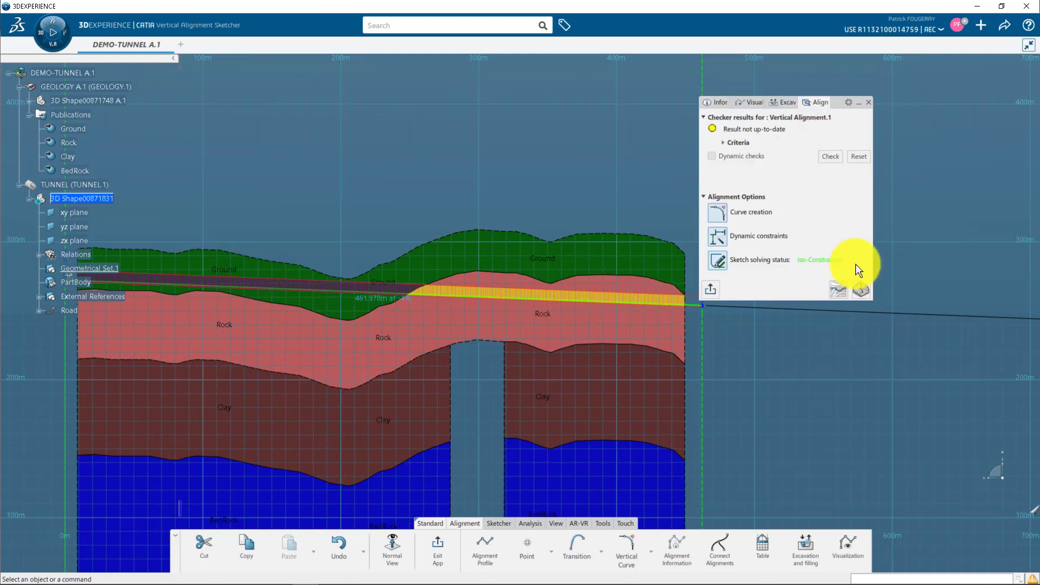
left_click(861, 291)
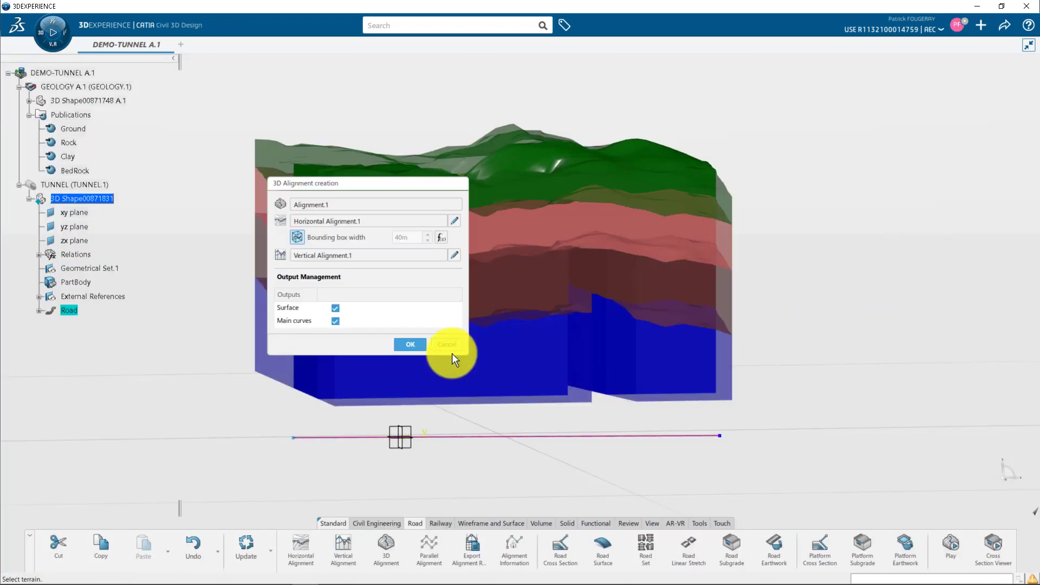
left_click(410, 345)
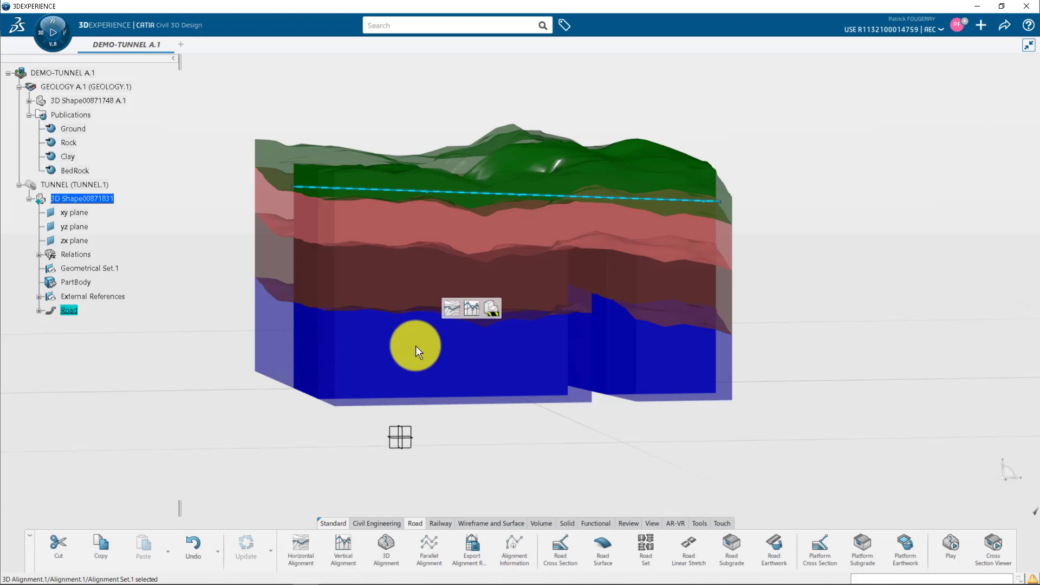
- Hide the GEOLOGY A.1 product so that the layer volumes around the alignment are easier to view
middle_click_drag(181, 232, 278, 262)
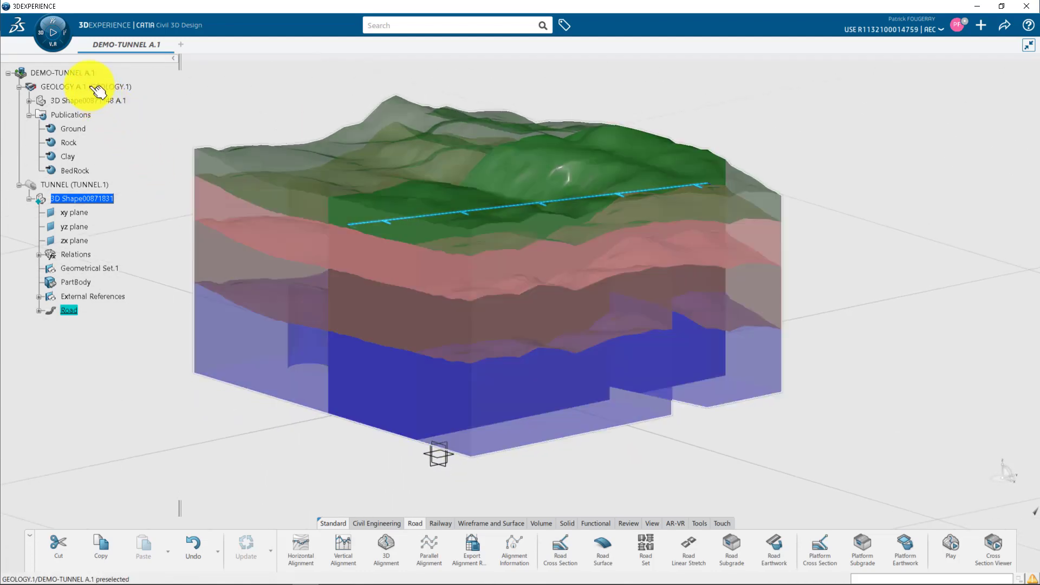
right_click(96, 88)
left_click(126, 125)
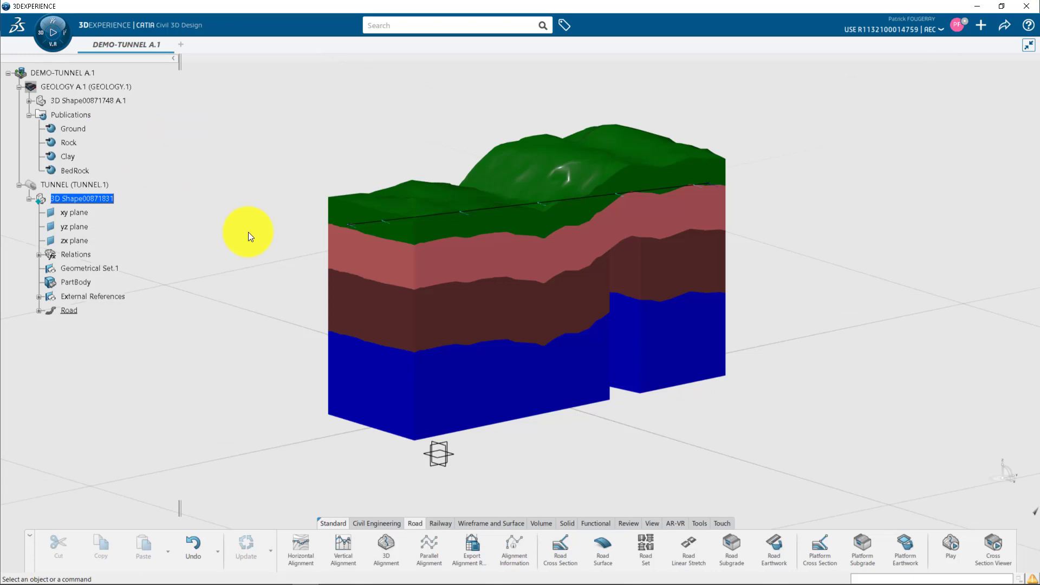
- Create a road cross section on the 3D alignment at distance 0 m, with Road Surface.1 as the input surface
middle_click_drag(248, 232, 284, 359)
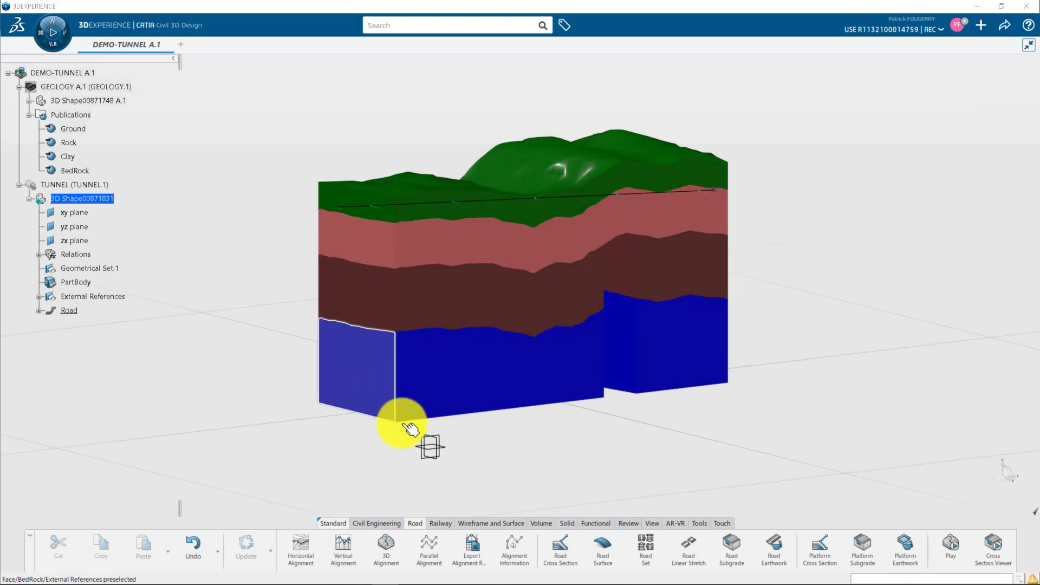
left_click(559, 542)
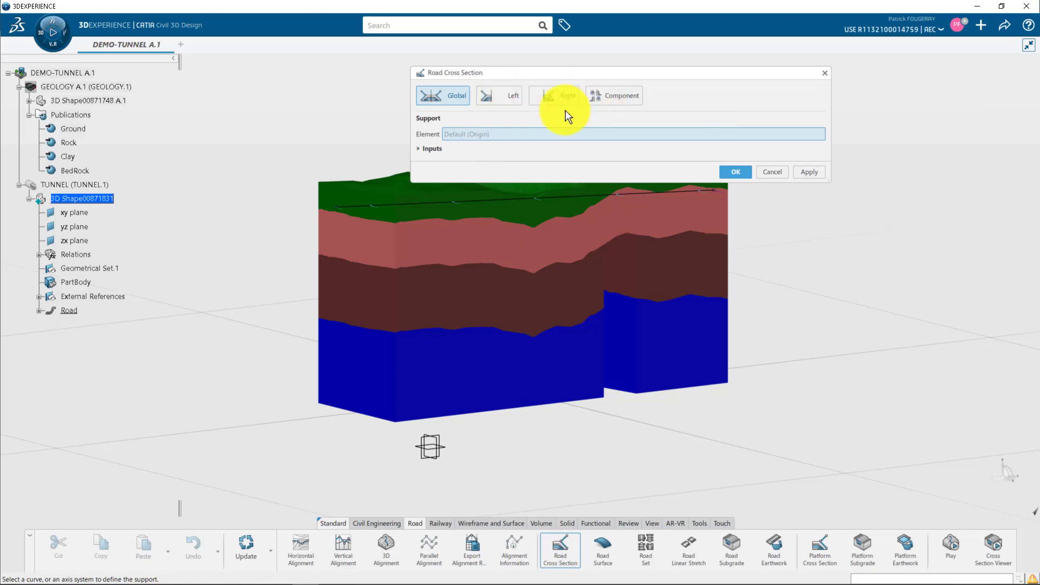
left_click(407, 206)
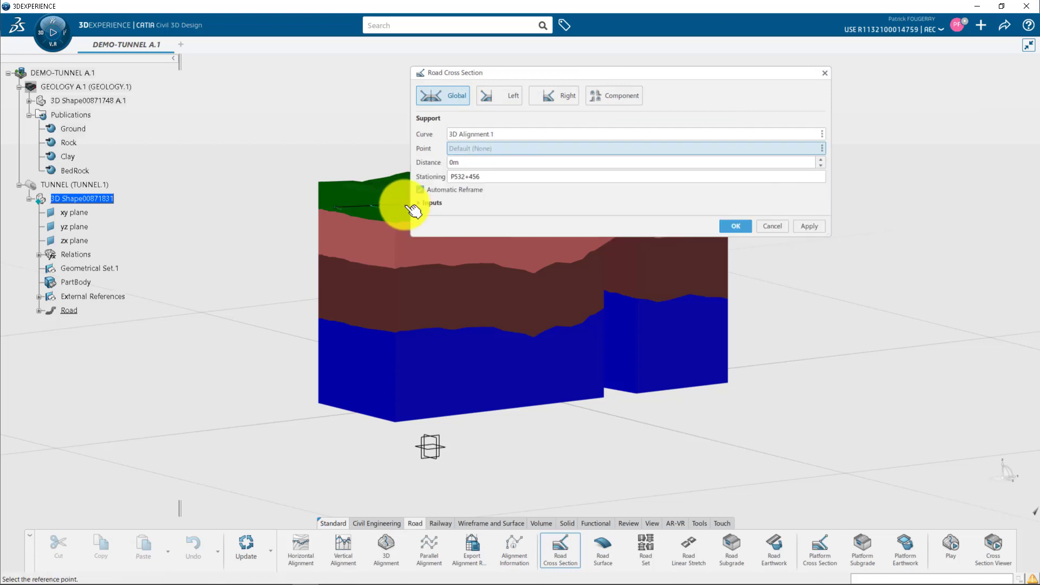
left_click(418, 203)
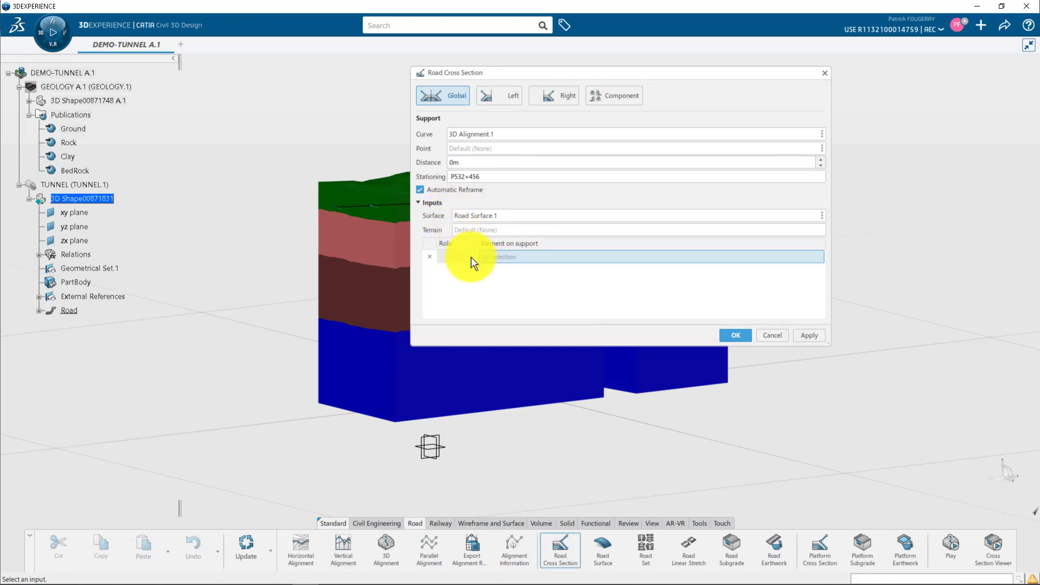
left_click(732, 335)
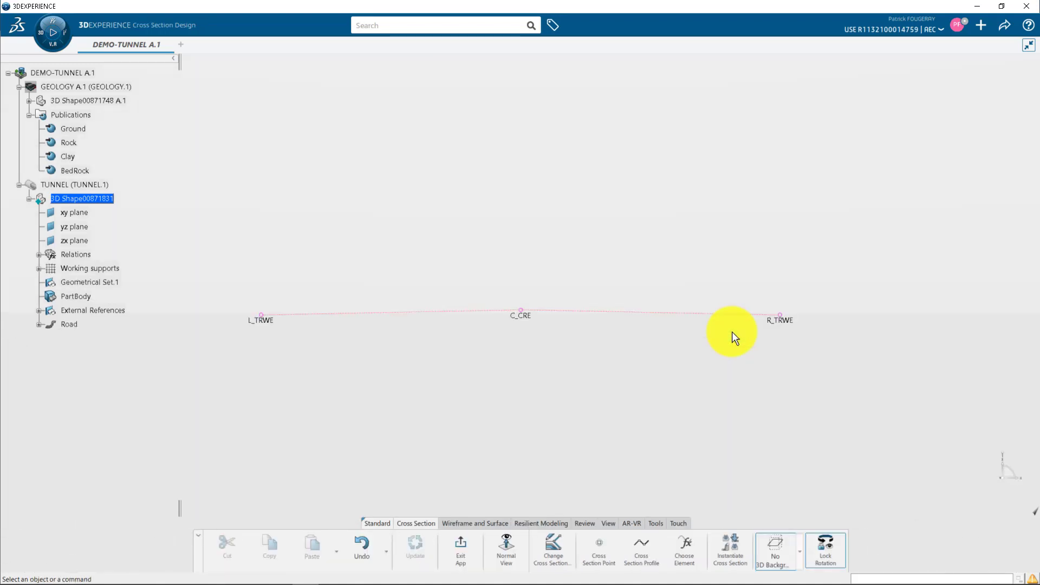
- Locate the base surface in the tree and add a length parameter named Tunnel Width, set to 8 m, to the cross section
left_click(707, 320)
right_click(703, 315)
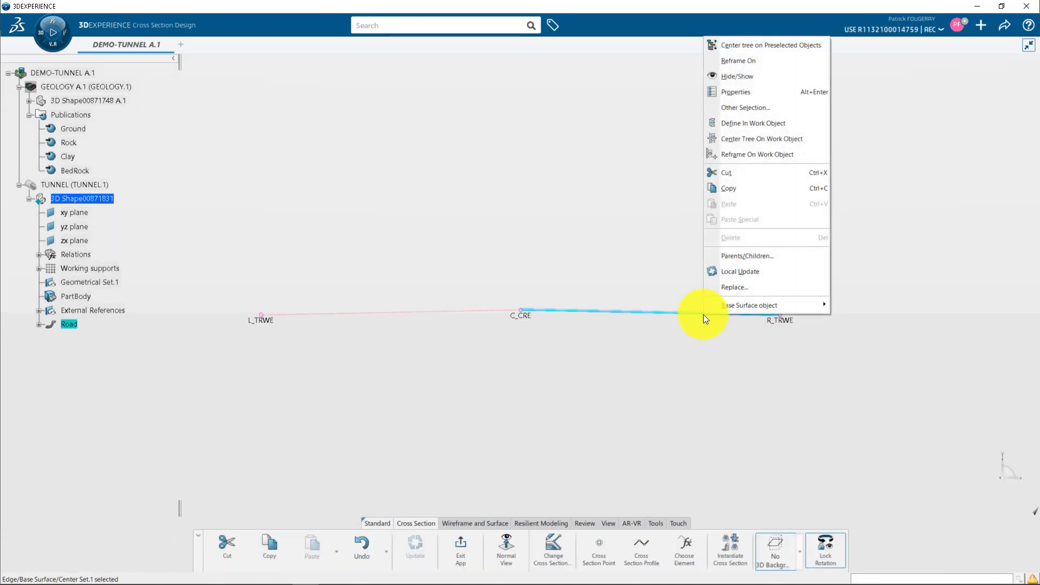
left_click(765, 49)
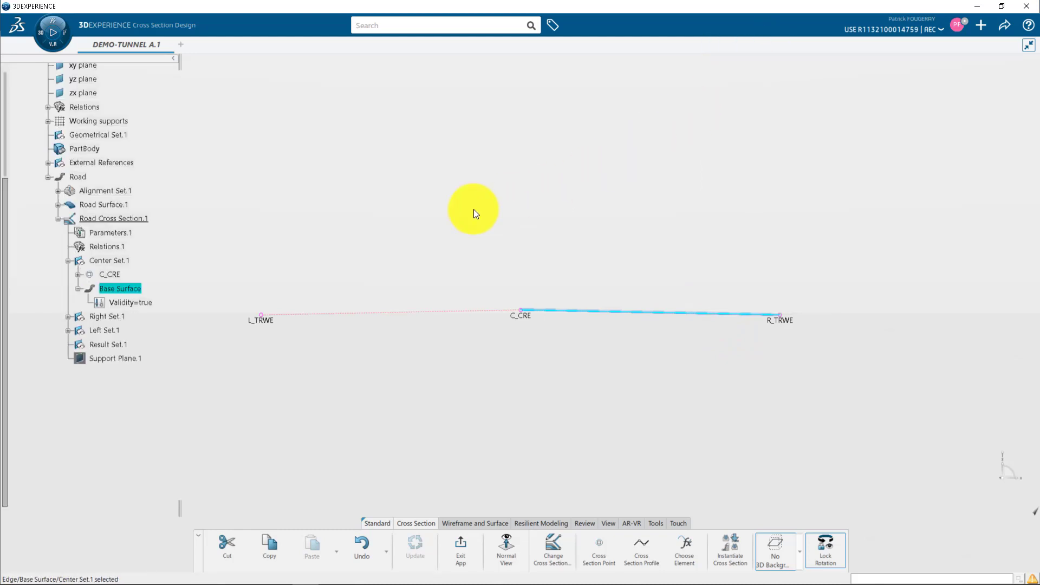
left_click(104, 232)
left_click(252, 191)
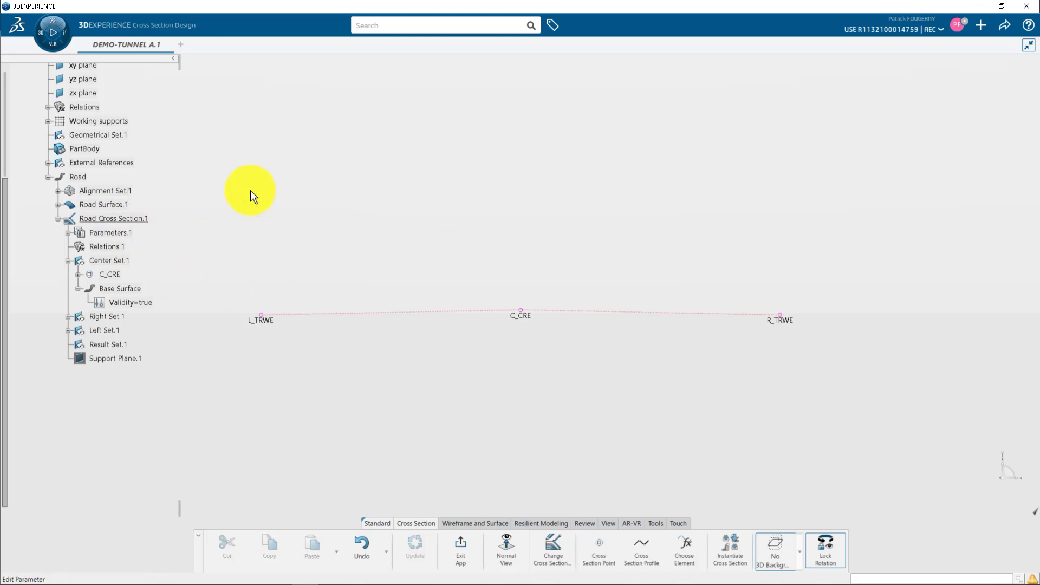
type("Tunnel Width")
left_click(283, 238)
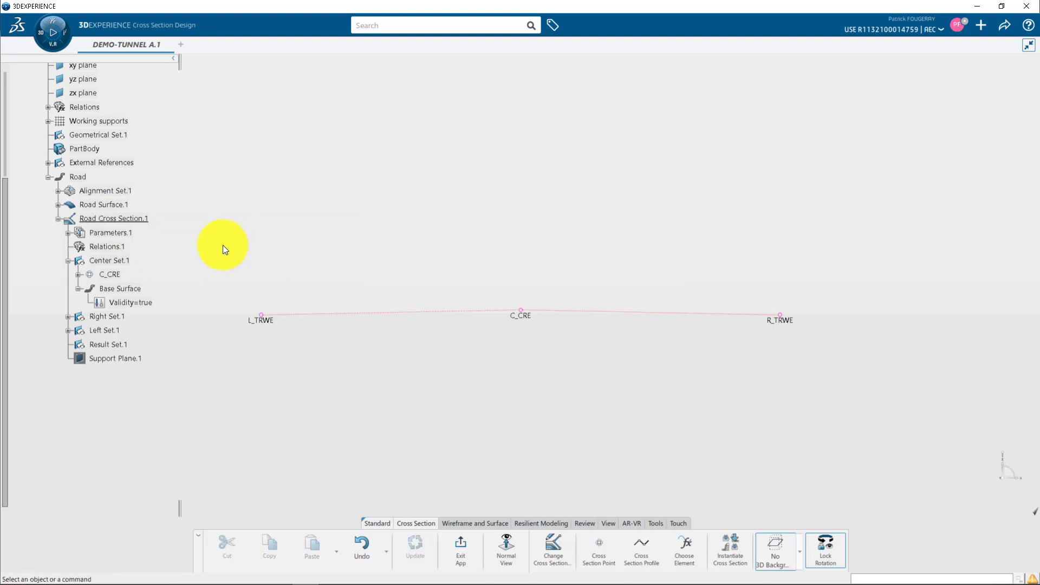
- Add a second length parameter named Tunnel Height with a value of 8 m to the cross section parameters
left_click(87, 232)
left_click(255, 194)
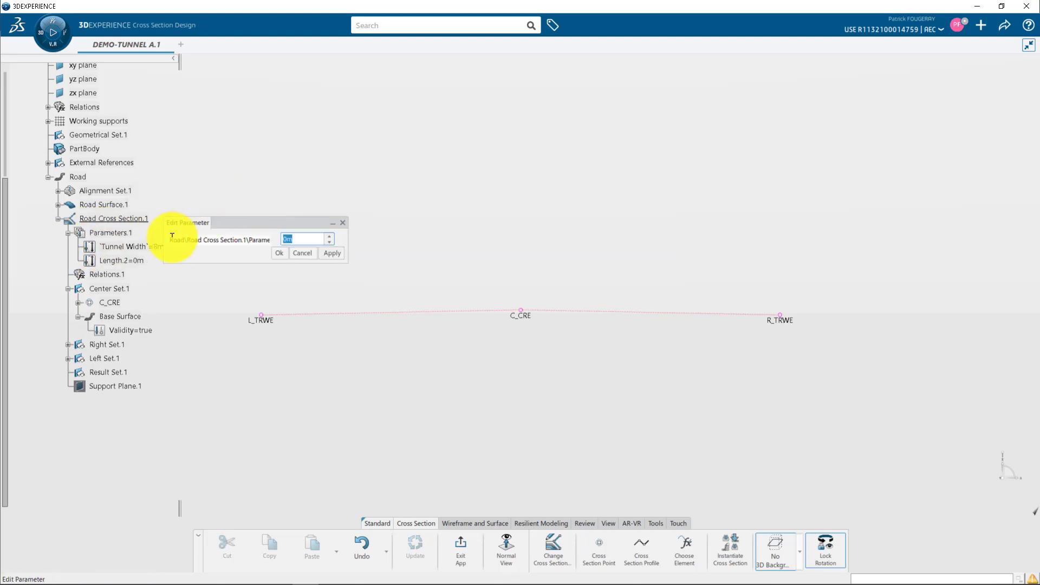
type("Tunnel Height")
left_click(280, 238)
type("8")
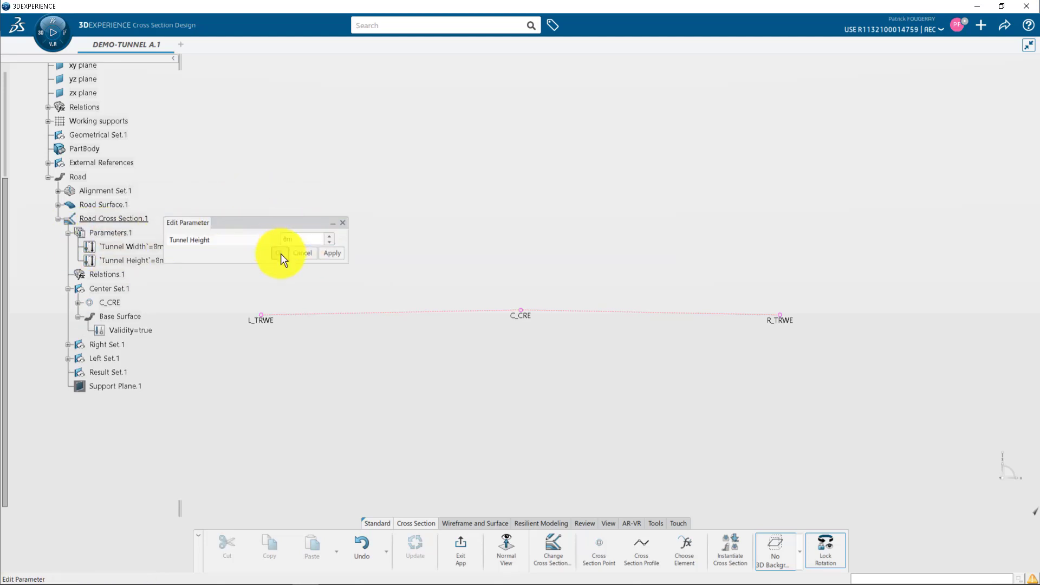
left_click(279, 254)
- Add a Boolean parameter named D-Shape with the value true to the cross section parameters
left_click(123, 235)
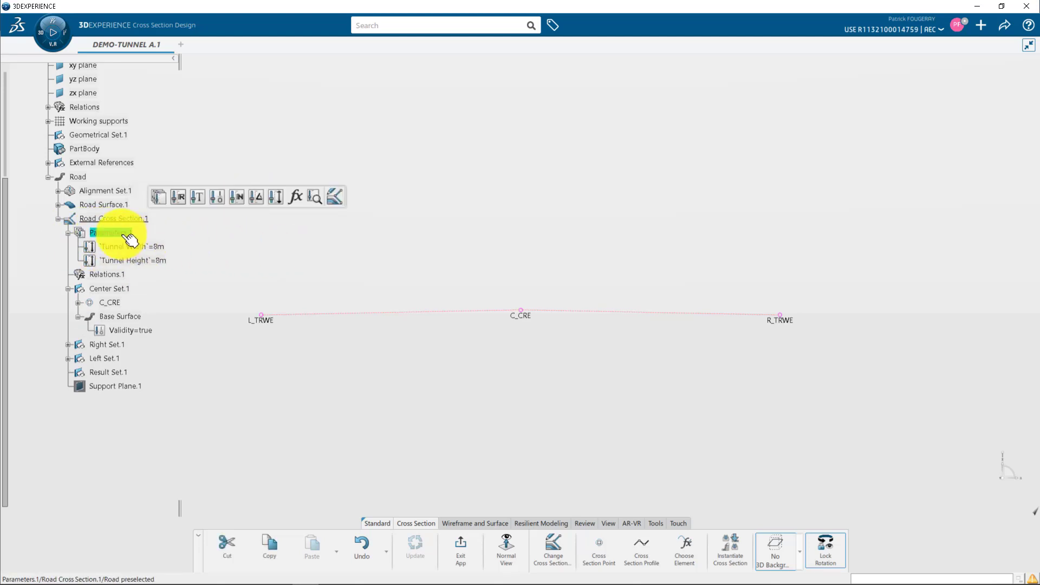
left_click(218, 200)
left_click(170, 236)
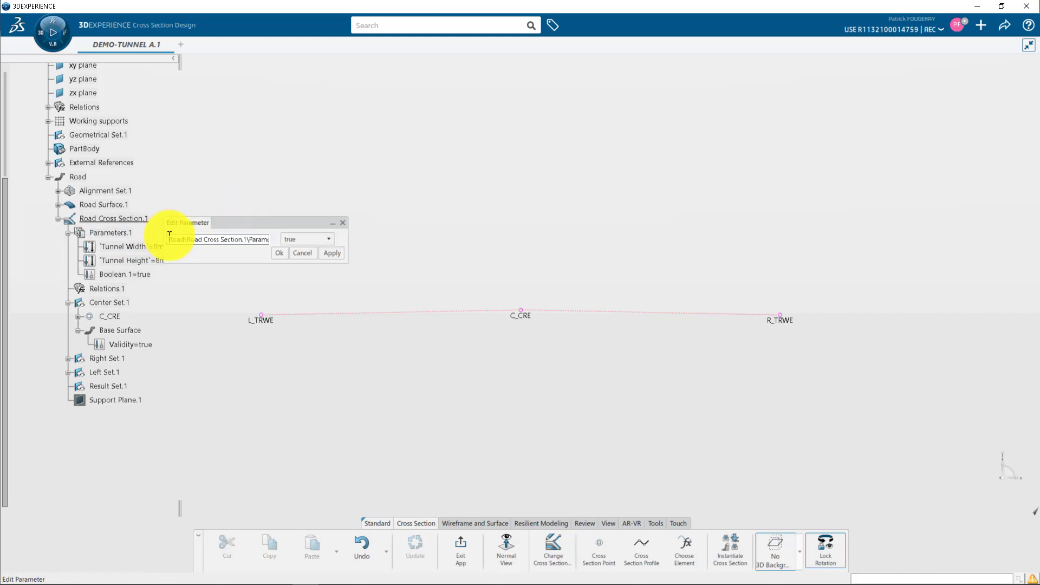
left_click_drag(171, 237, 248, 238)
type("D-Shape")
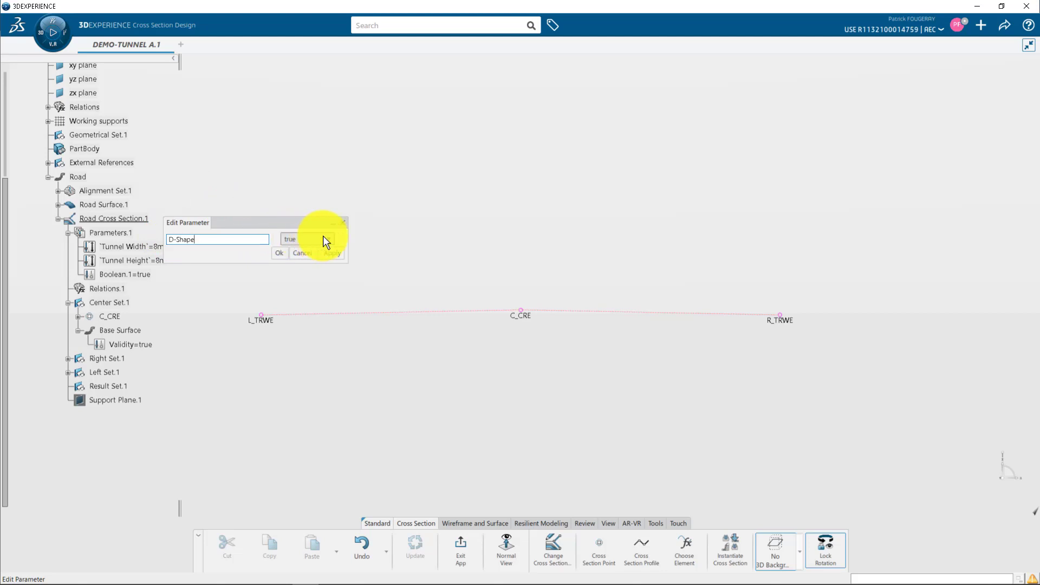
left_click(279, 252)
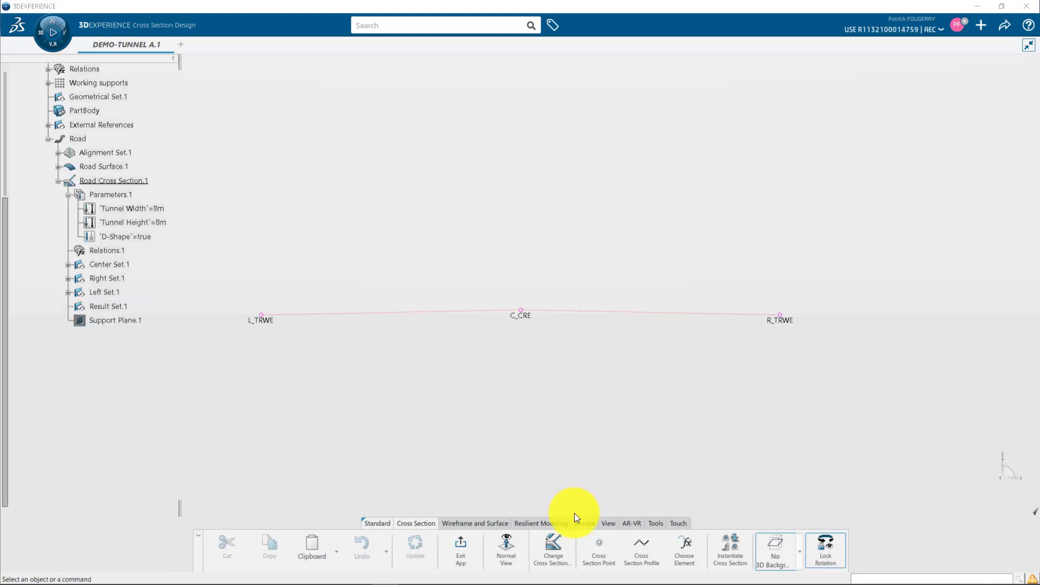
- Define a Cartesian cross section point at 0 m horizontal and -1 m vertical distance from the default origin
left_click(590, 546)
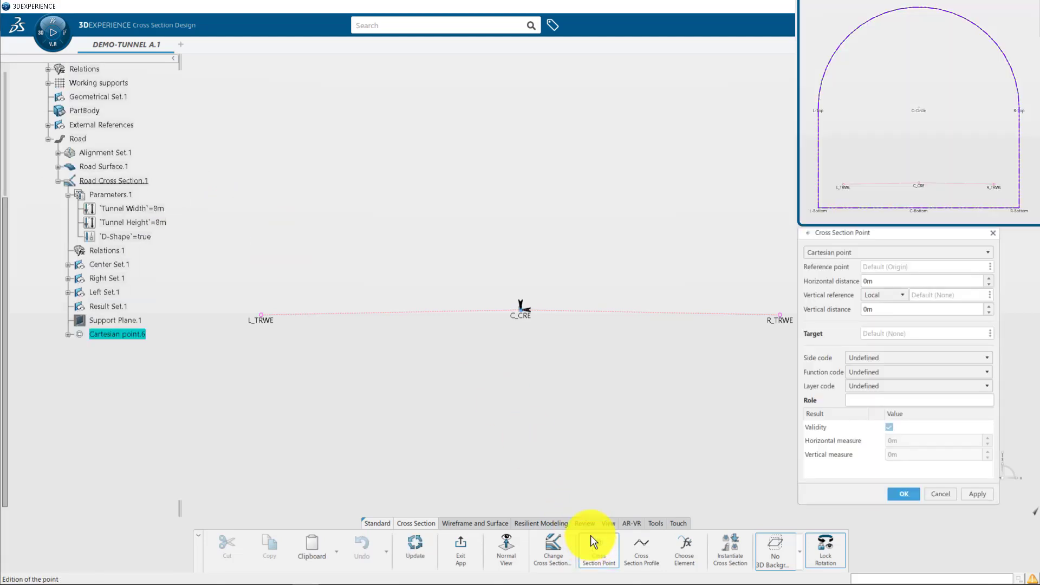
left_click(832, 252)
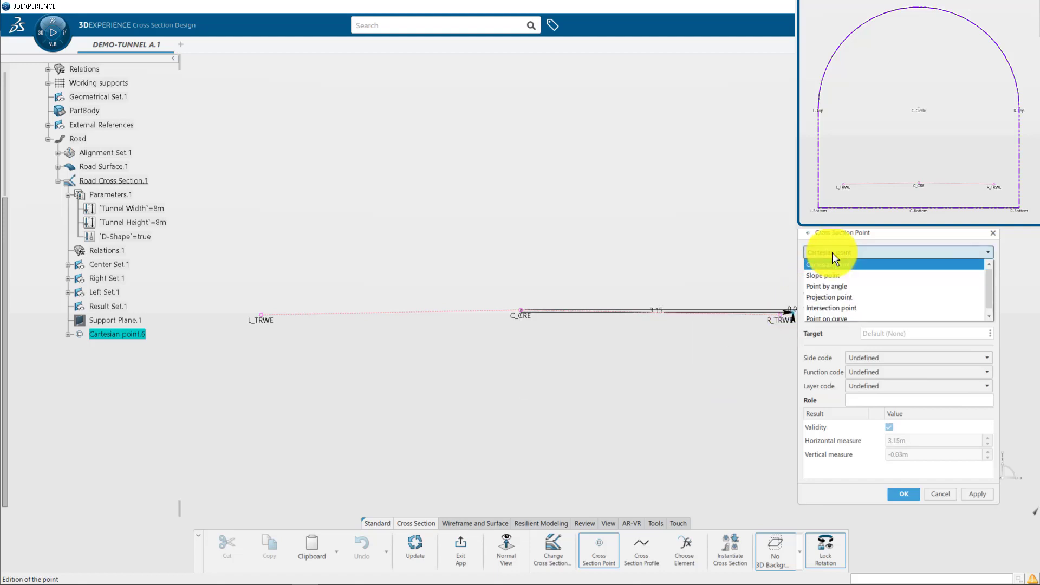
left_click(834, 263)
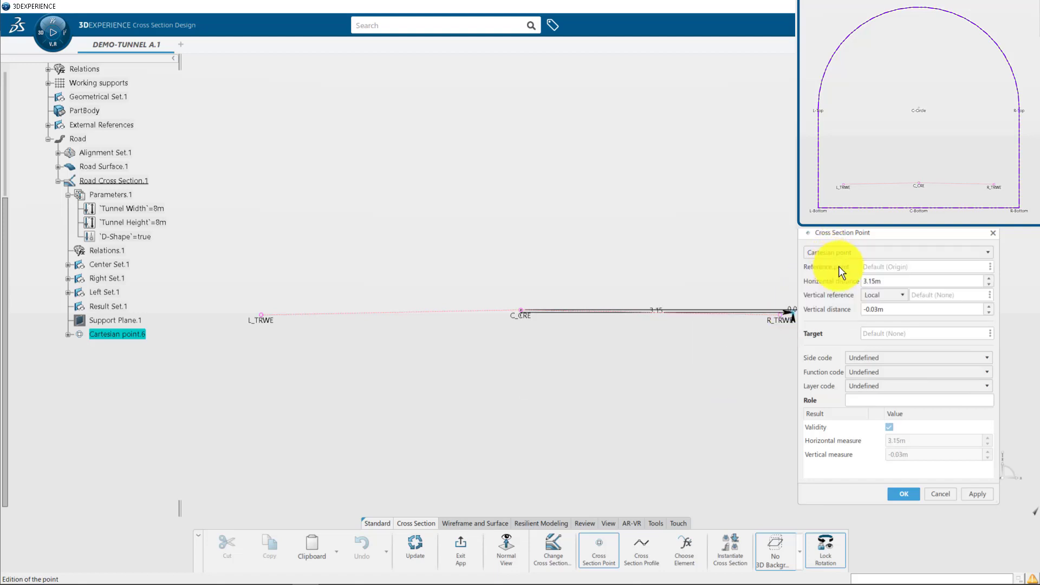
left_click_drag(876, 275, 858, 277)
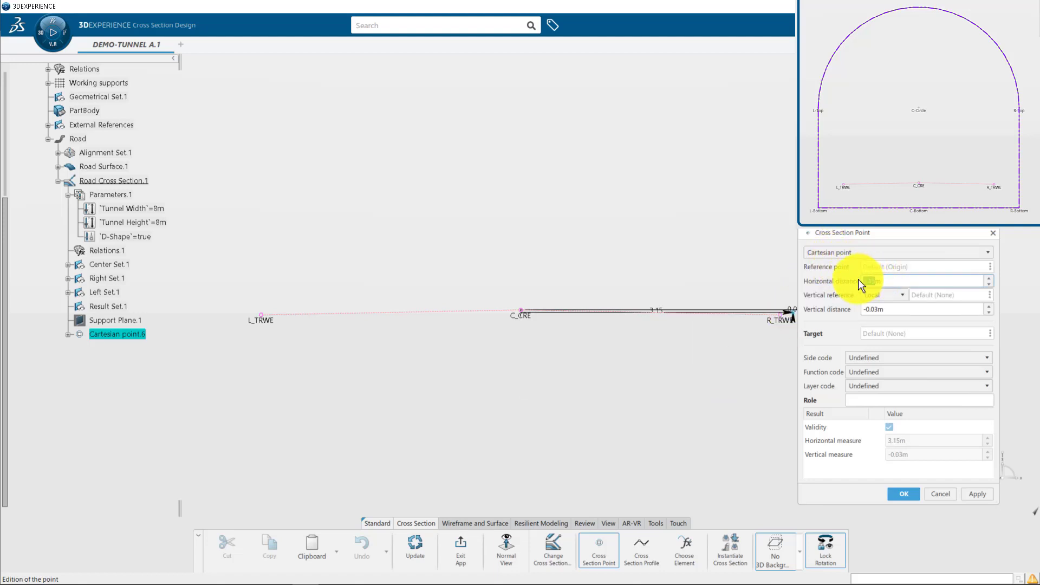
type("0m")
left_click(878, 308)
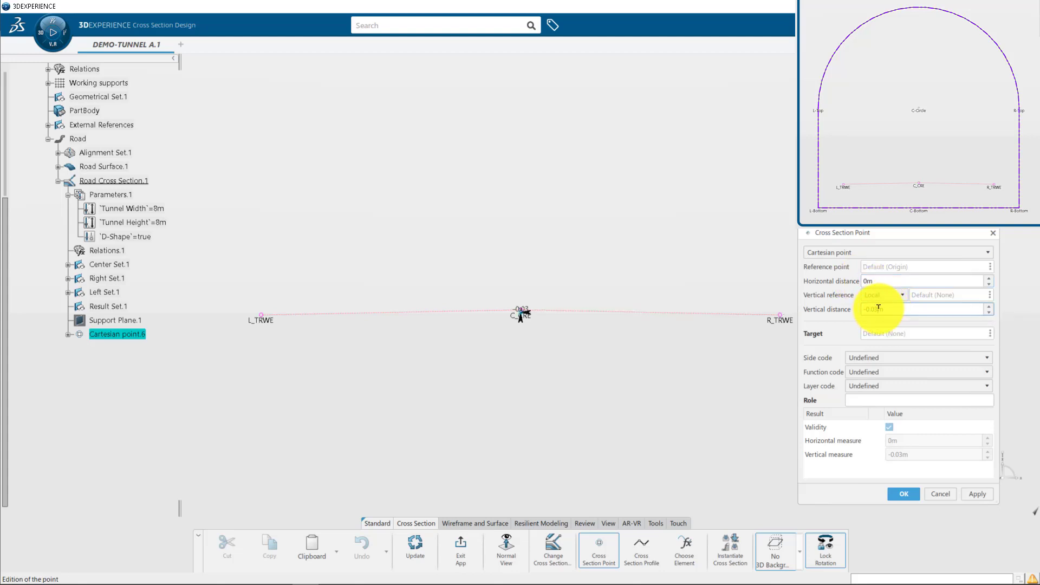
type("-1m")
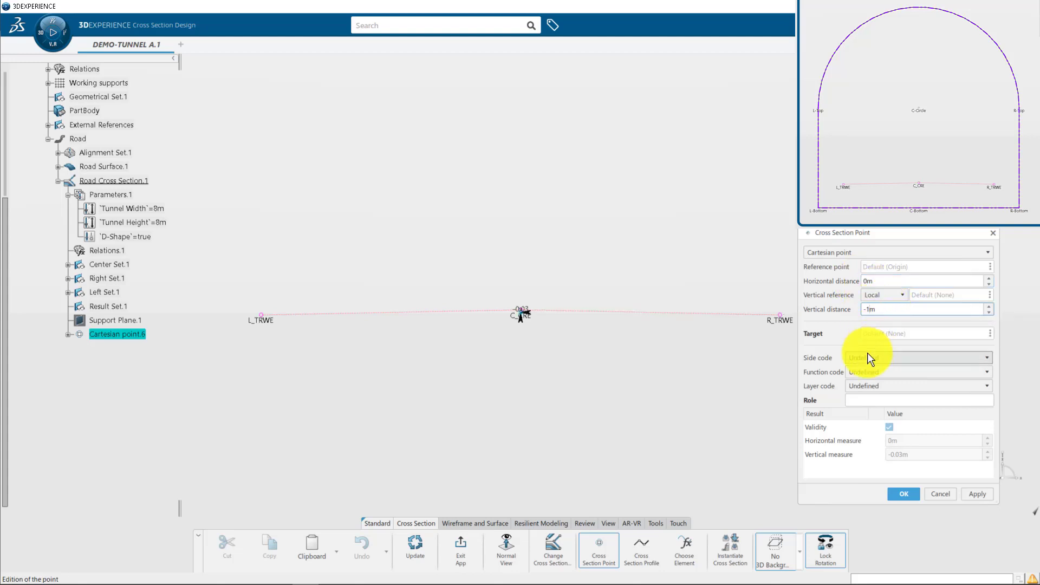
- Assign the Center(C) side code to the point, set its role to C-Bottom and validate it
left_click(867, 353)
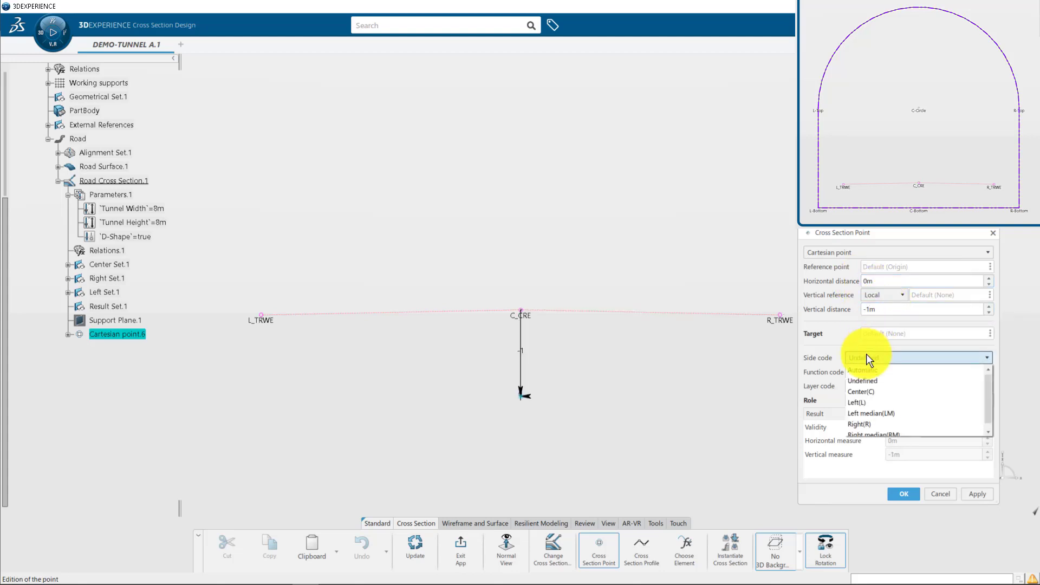
left_click(871, 390)
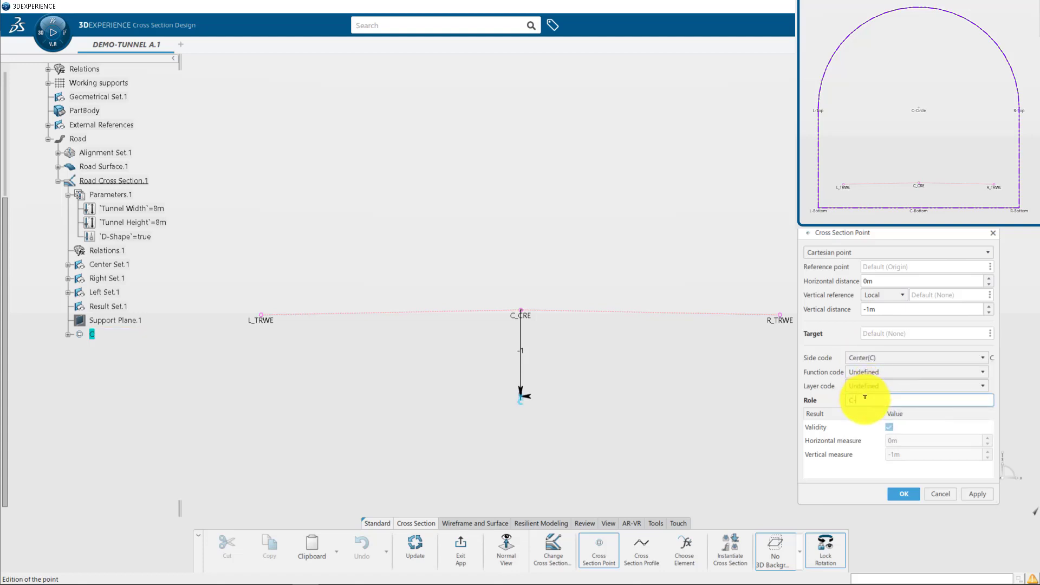
left_click(864, 399)
type("C-Bottom")
key("Return")
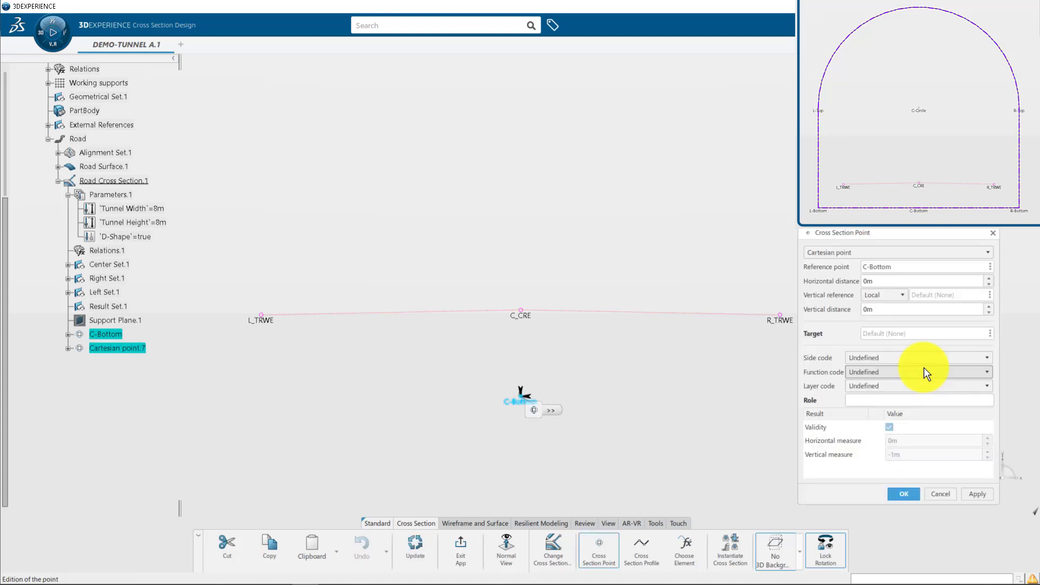
- Define the horizontal distance of the new point referenced to C-Bottom with the formula Tunnel Width/2
left_click(924, 362)
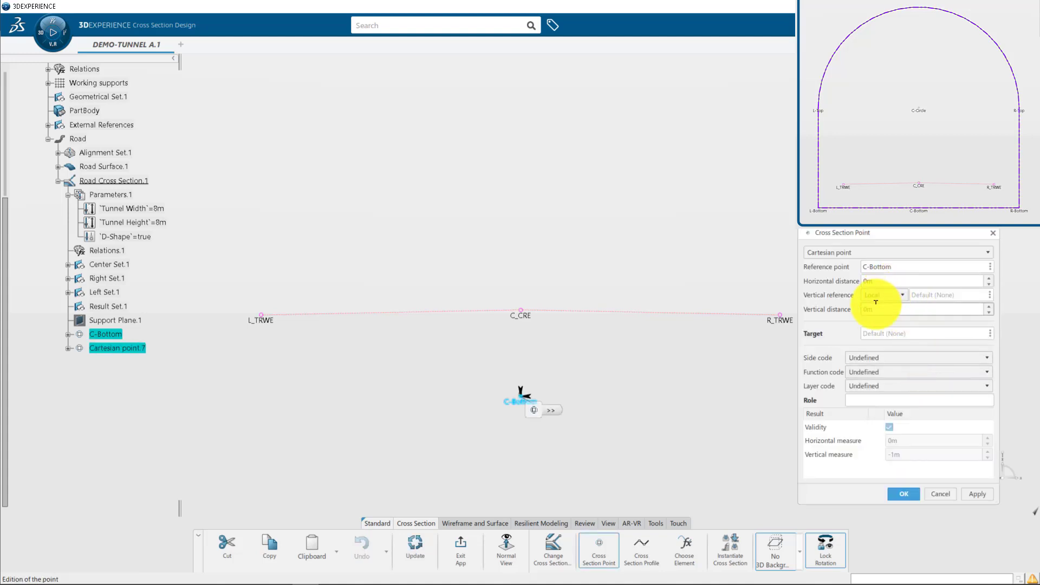
right_click(871, 280)
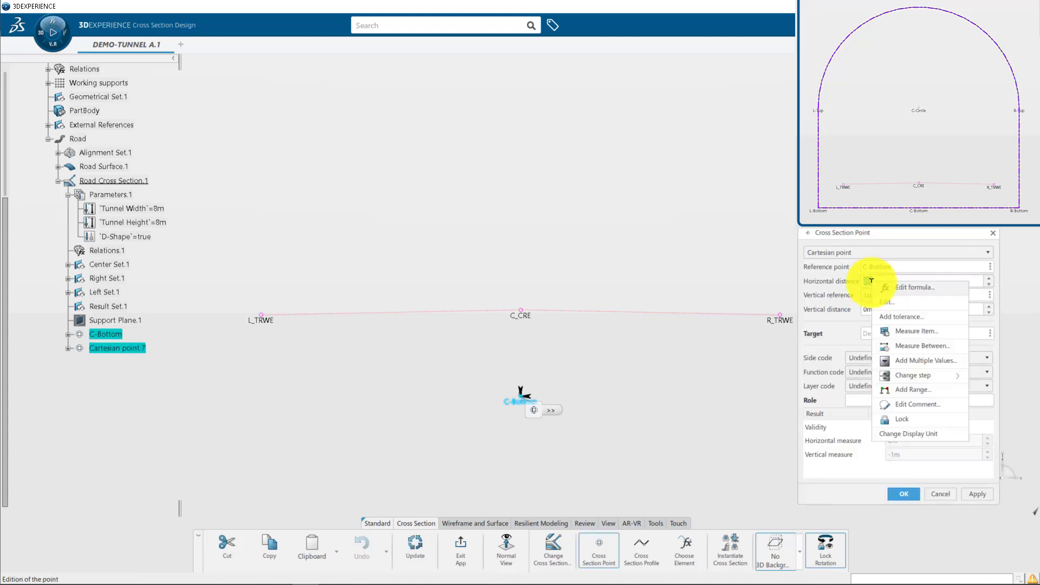
left_click(886, 285)
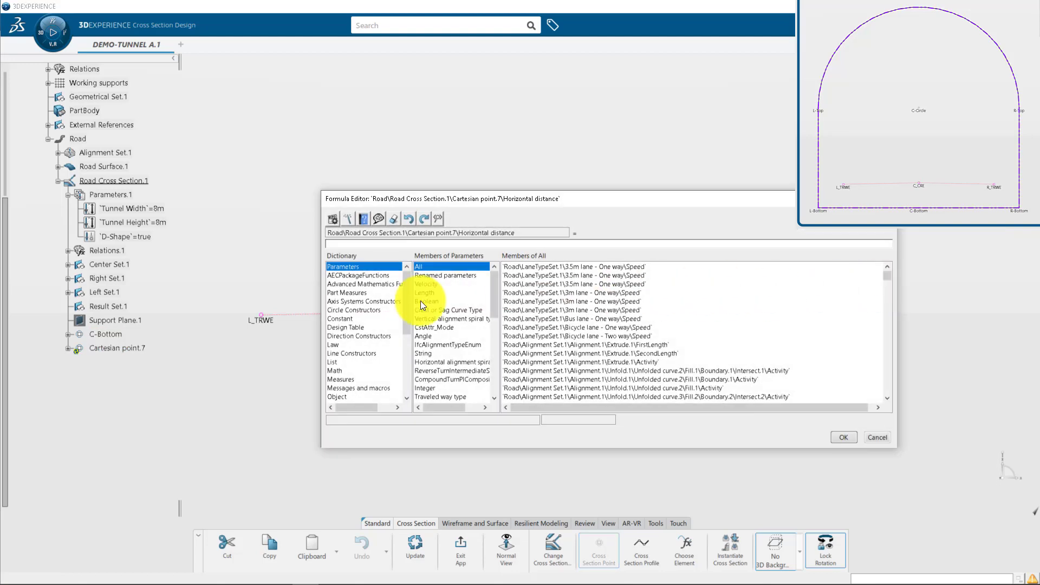
left_click(151, 213)
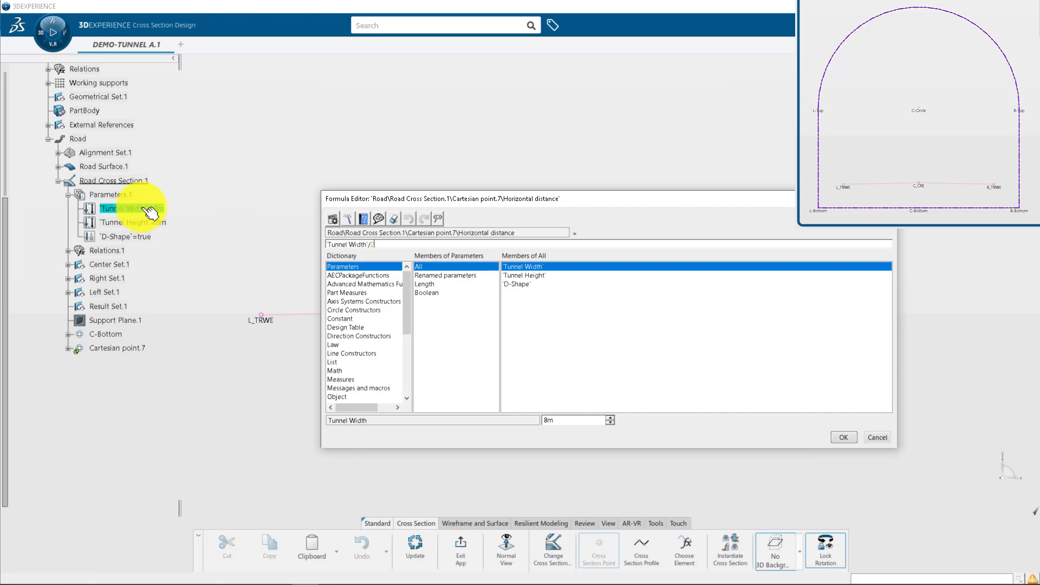
type("/2")
key("Return")
- Assign the Right(R) side code to the new point, set its role to R-Bottom and validate it
left_click(858, 356)
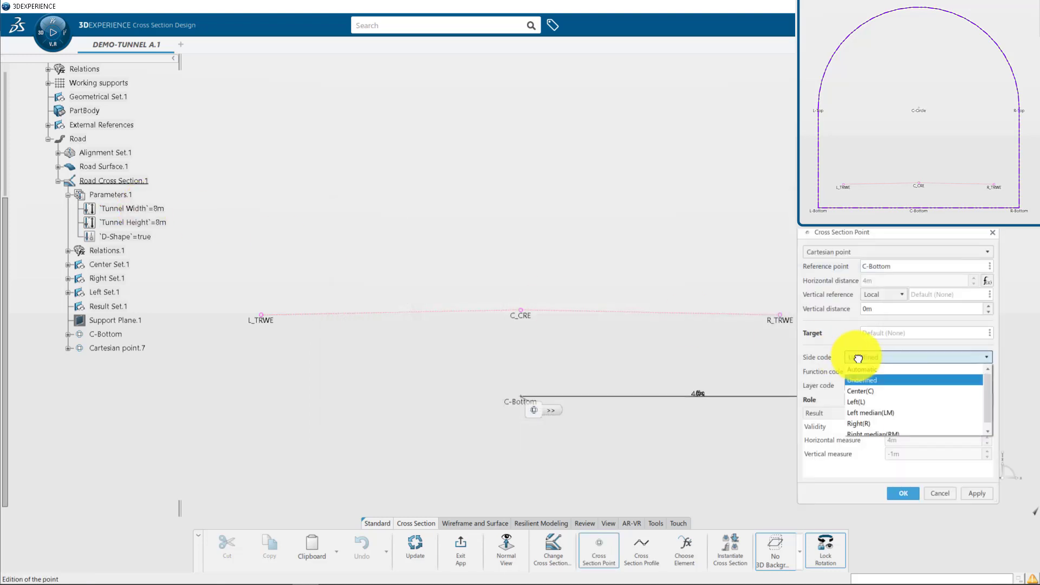
left_click(873, 422)
type("R-Bottom")
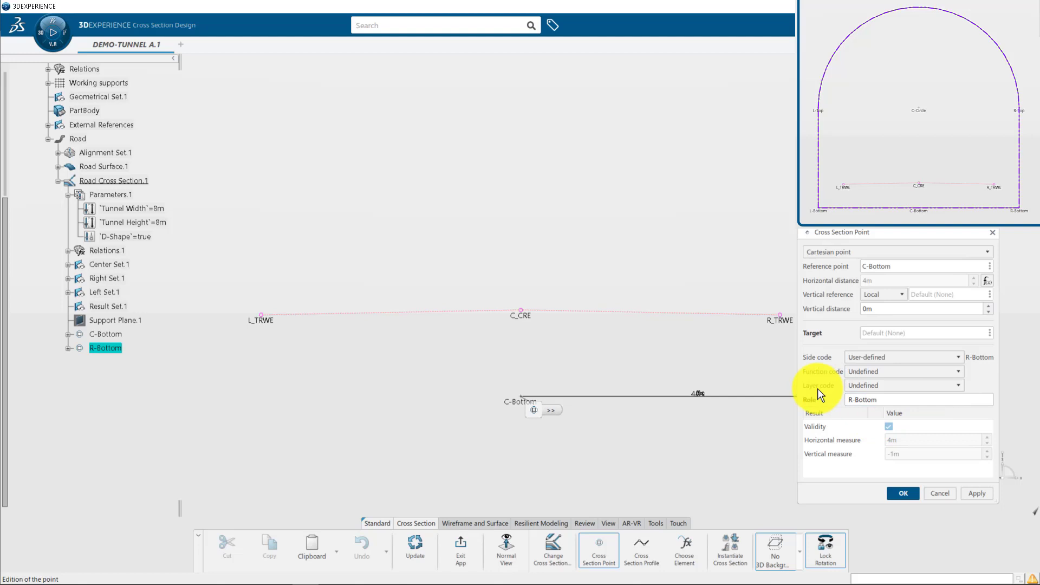
left_click(903, 492)
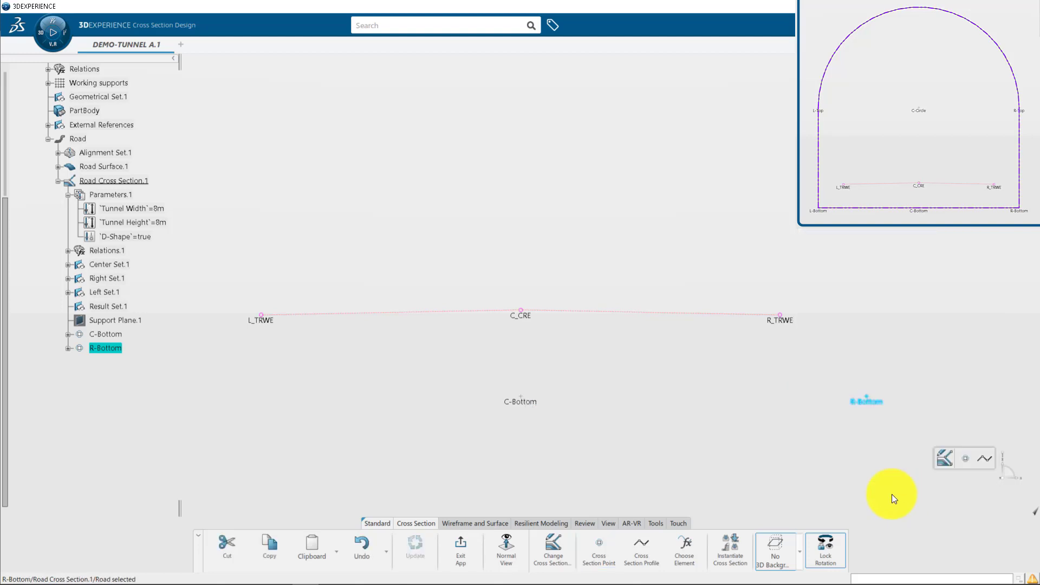
- Define a new cross section point from C-Bottom with 0 m vertical distance and the horizontal distance formula -Tunnel Width/2
left_click(521, 402)
left_click(595, 547)
left_click(780, 331)
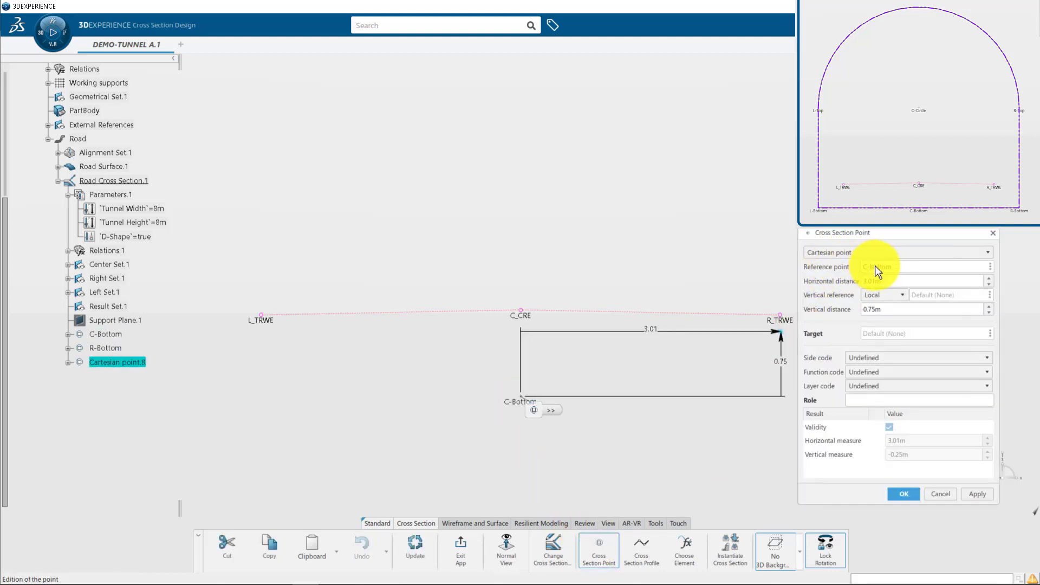
left_click_drag(875, 309, 858, 307)
right_click(894, 281)
left_click(915, 316)
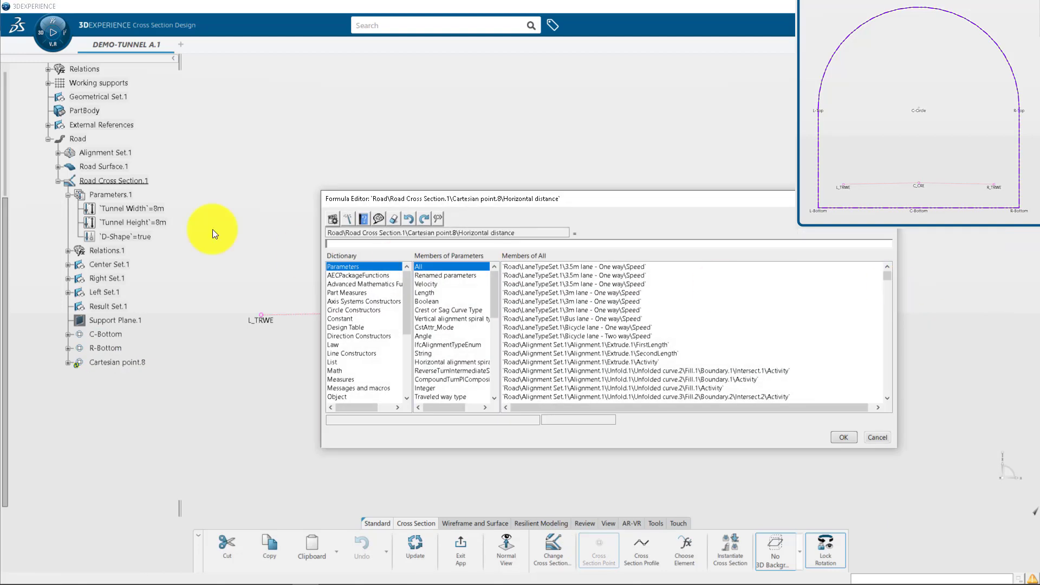
left_click(159, 215)
key("Return")
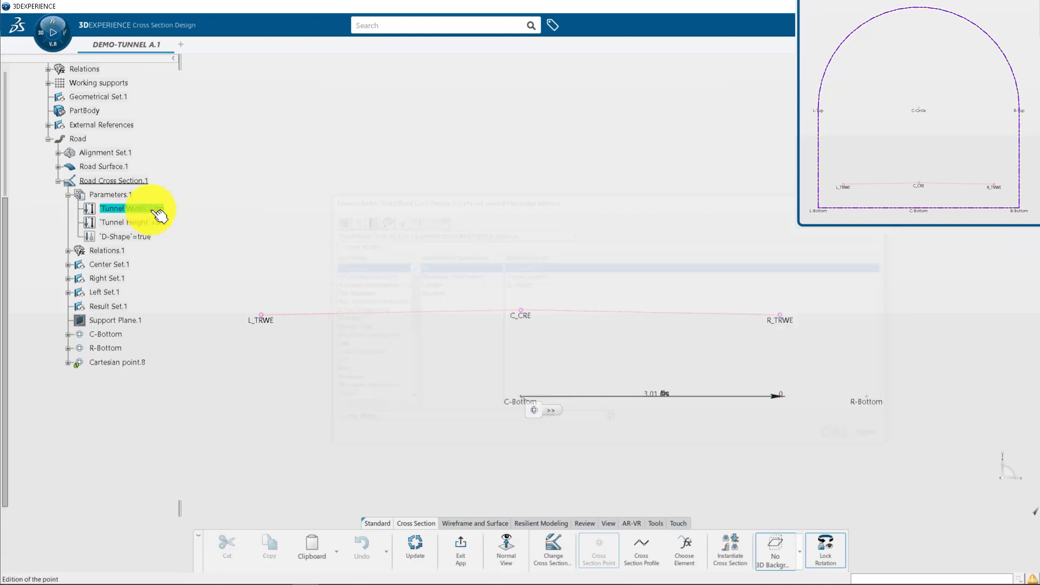
- Assign the Left(L) side code to the new point, set its role to L-Bottom and validate it
left_click(873, 360)
left_click(874, 394)
left_click(875, 399)
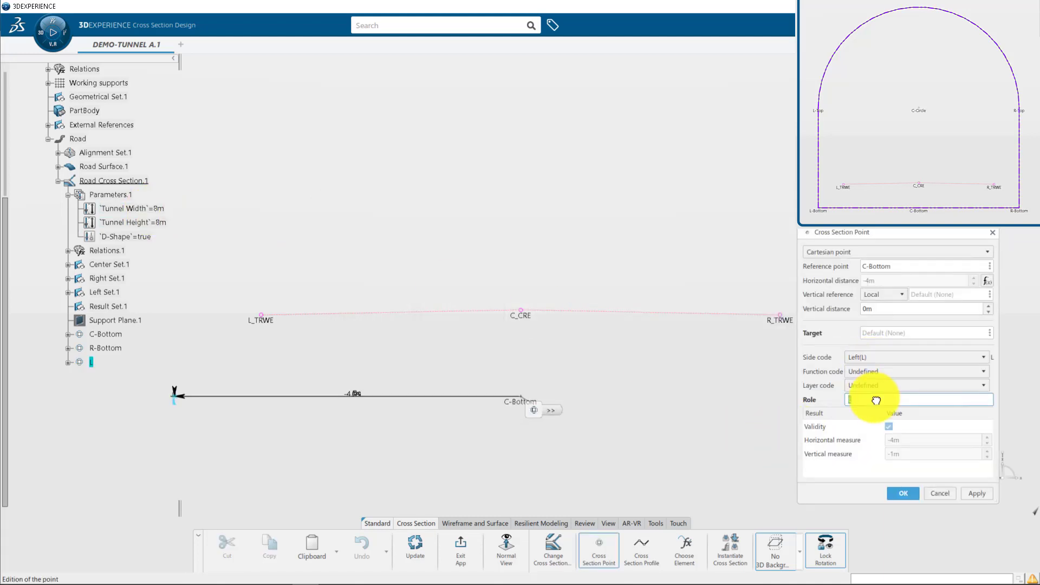
type("L-Bottom")
left_click(903, 493)
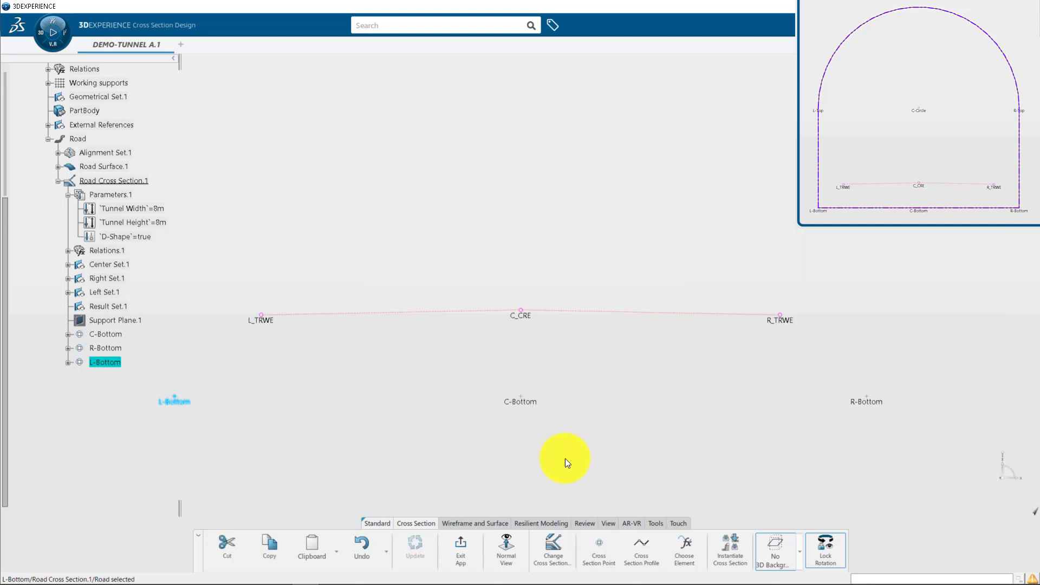
- Define a point from L-Bottom with 0 m horizontal distance and the vertical distance formula Tunnel Height-Tunnel Width/2
left_click(598, 547)
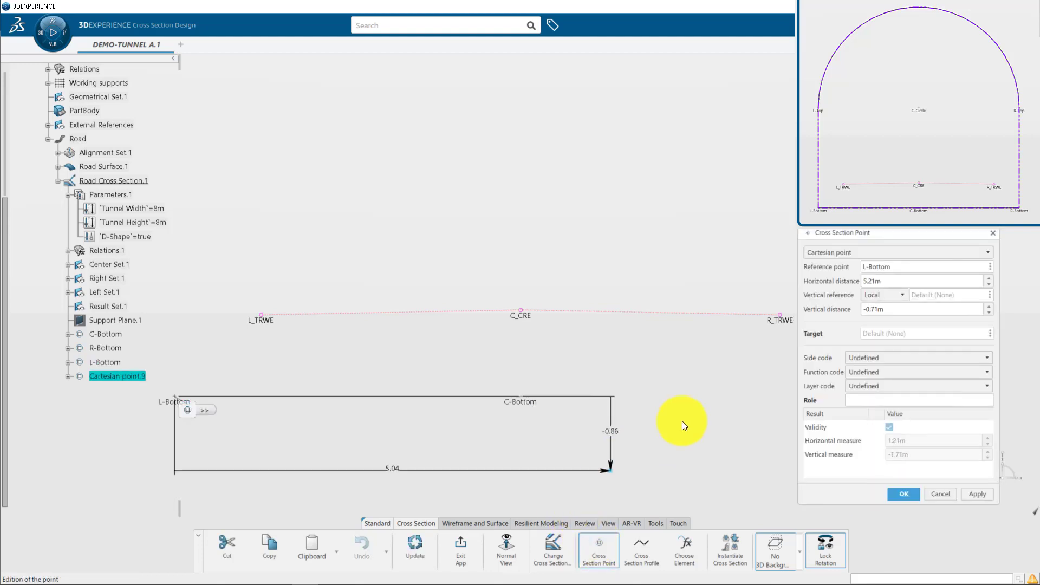
left_click_drag(875, 282, 859, 281)
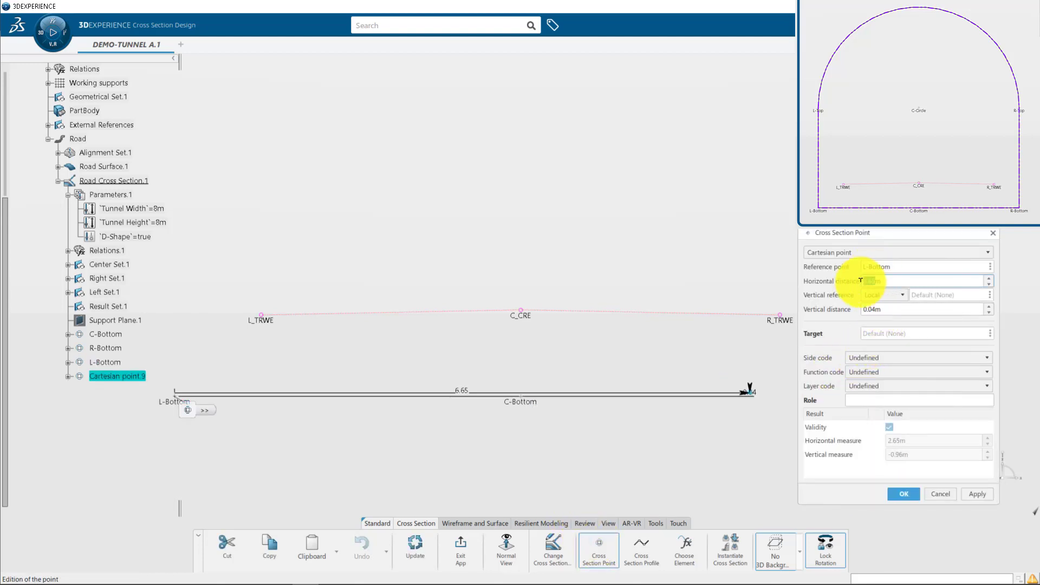
right_click(877, 312)
left_click(881, 315)
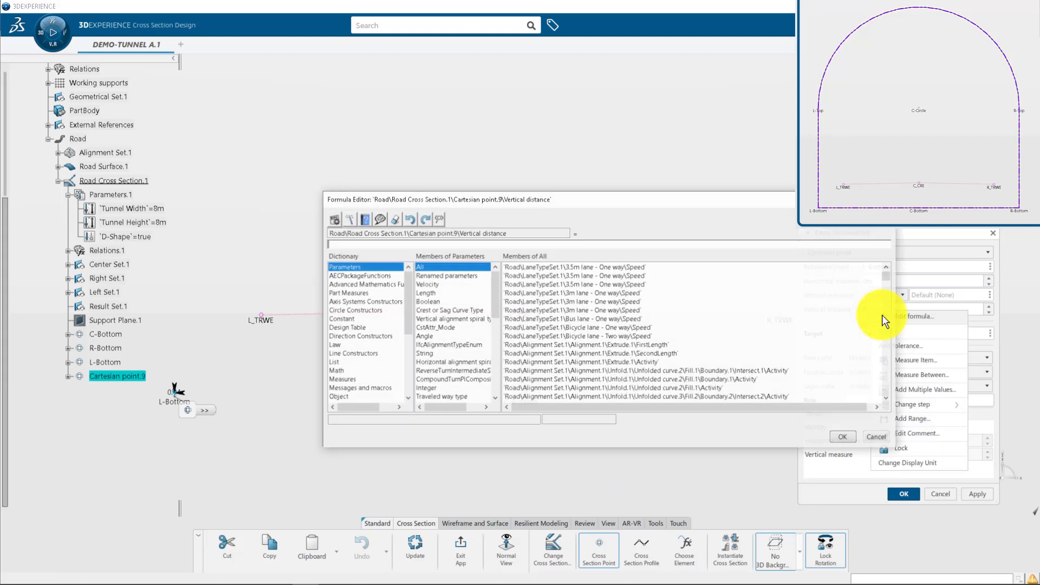
left_click(152, 222)
type("-")
left_click(154, 209)
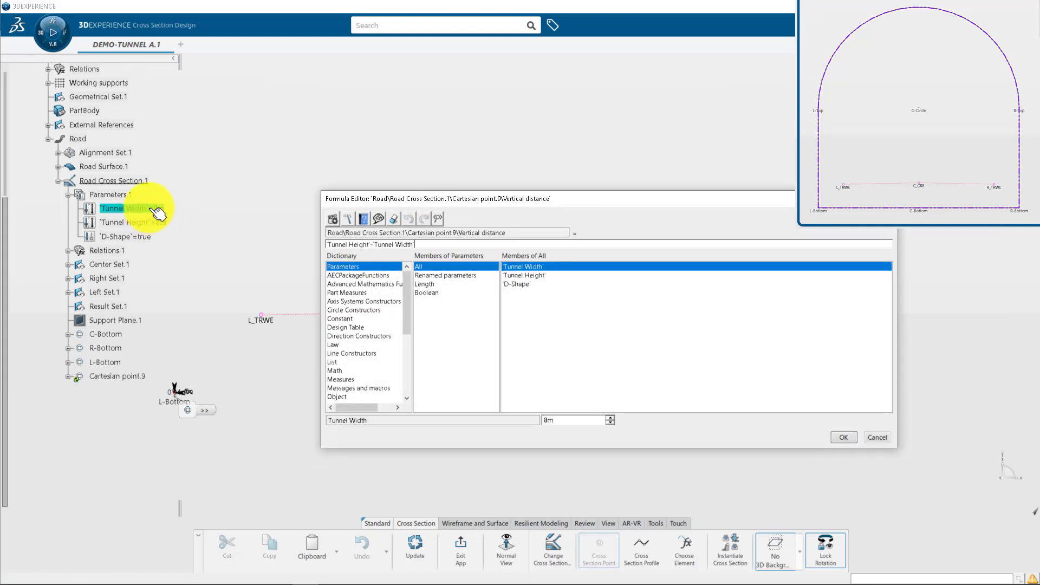
key("Return")
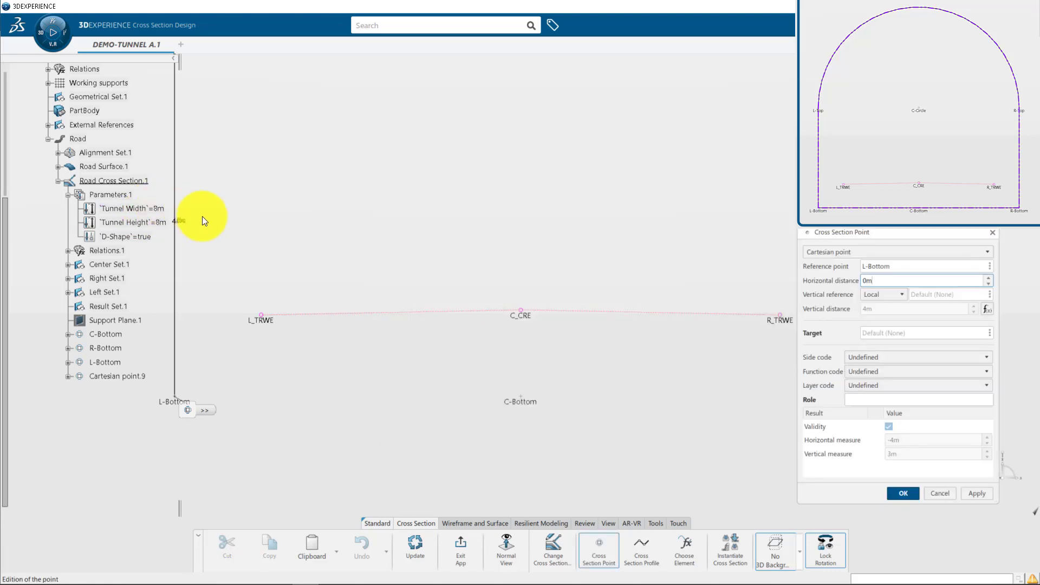
- Assign the Left(L) side code to the point above L-Bottom, set its role to L-Top and validate it
left_click(915, 356)
left_click(866, 400)
type("-Top")
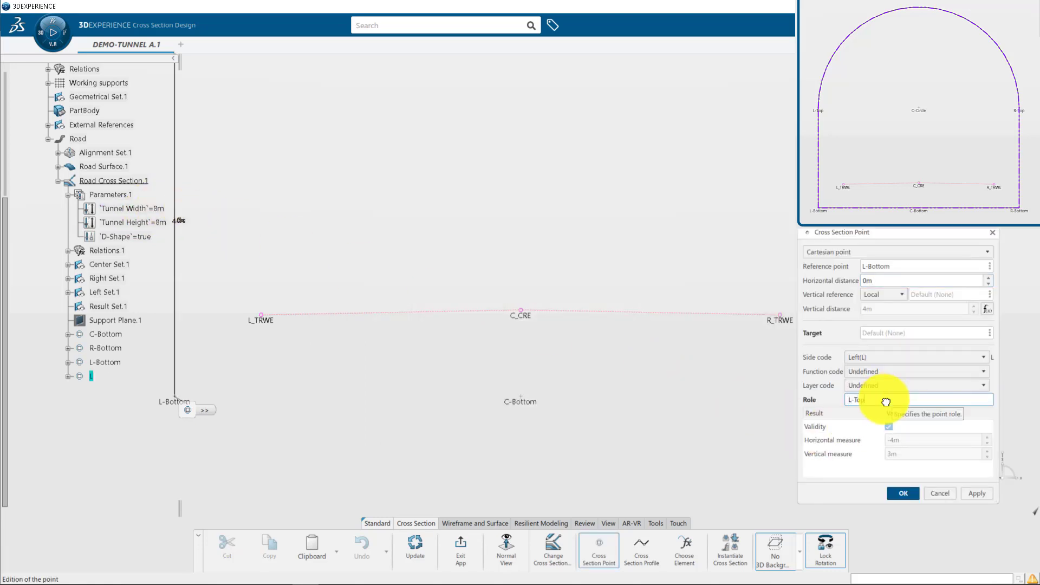
left_click(902, 493)
- Define a point from R-Bottom with 0 m horizontal distance and the vertical distance formula Tunnel Height-Tunnel Width/2
left_click(796, 382)
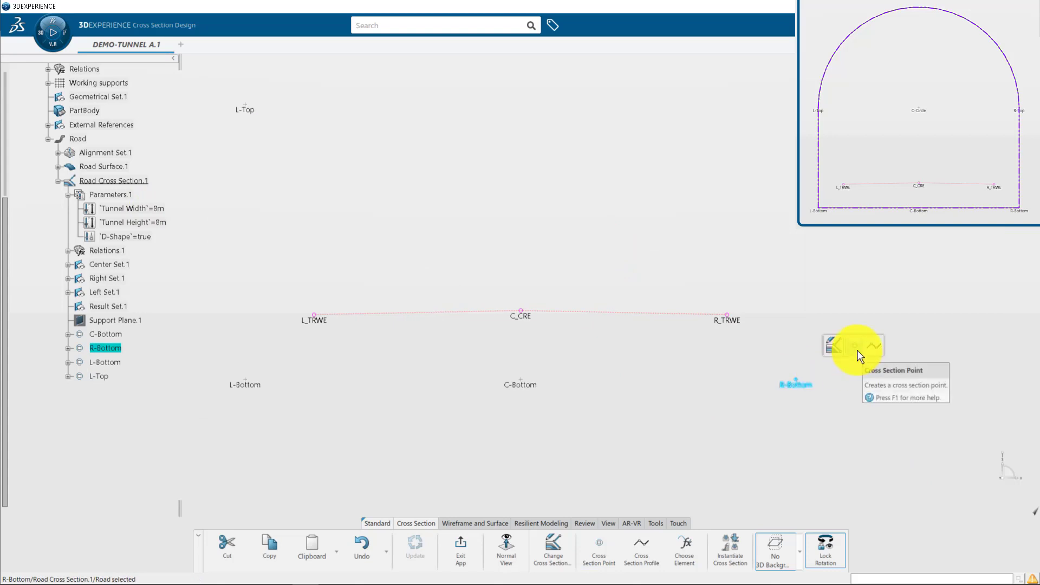
left_click(856, 349)
right_click(866, 308)
left_click(874, 313)
left_click(140, 221)
type("-")
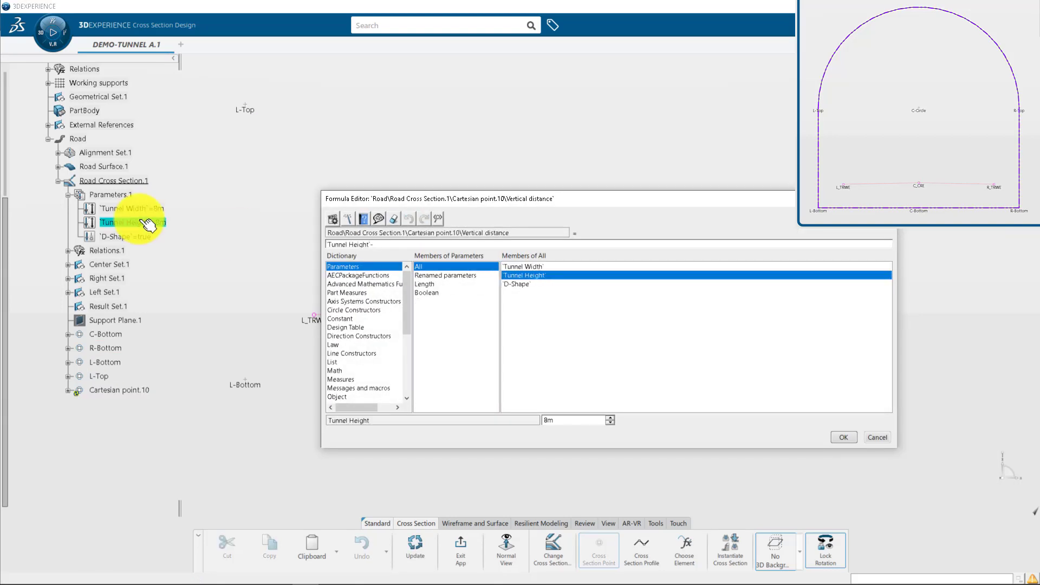
left_click(141, 209)
type("/2")
key("Return")
- Assign the Right(R) side code to the point above R-Bottom, set its role to R-Top and validate it
left_click(851, 357)
left_click(869, 401)
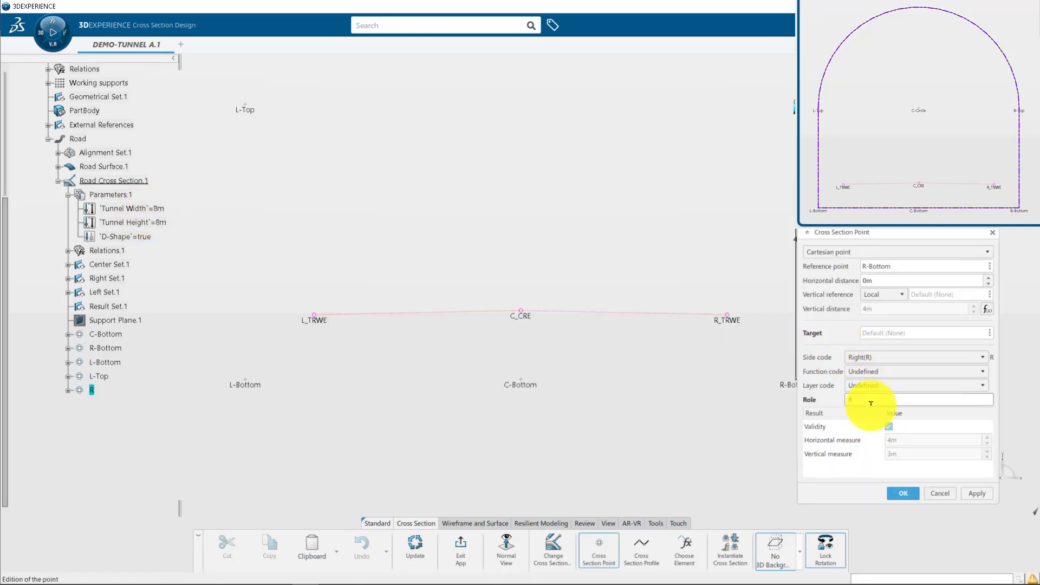
type("-Top")
left_click(902, 493)
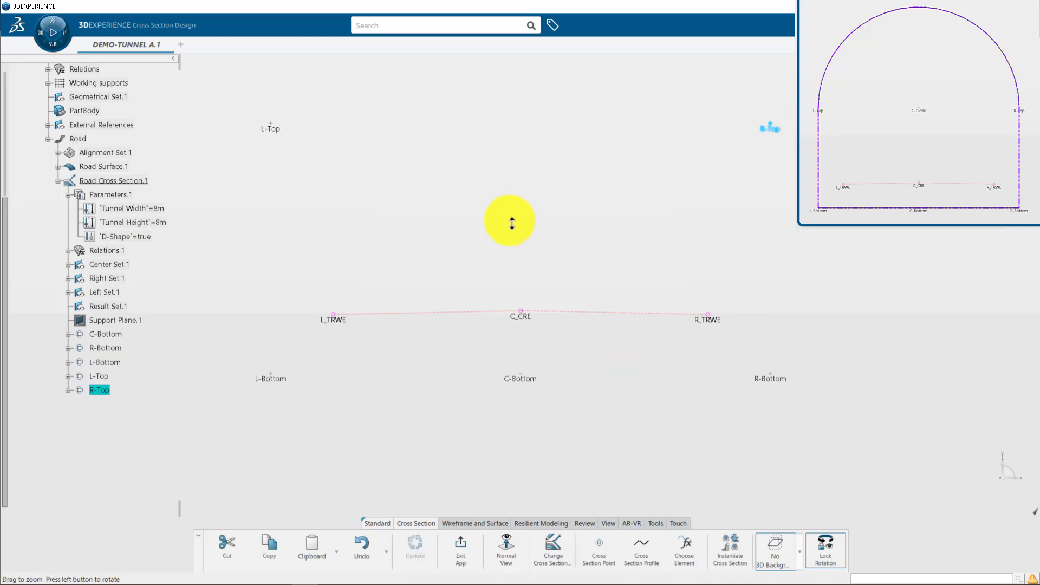
- Define a point from C-Bottom with 0 m horizontal distance and the vertical distance formula Tunnel Height-Tunnel Width/2
left_click(528, 364)
left_click(582, 327)
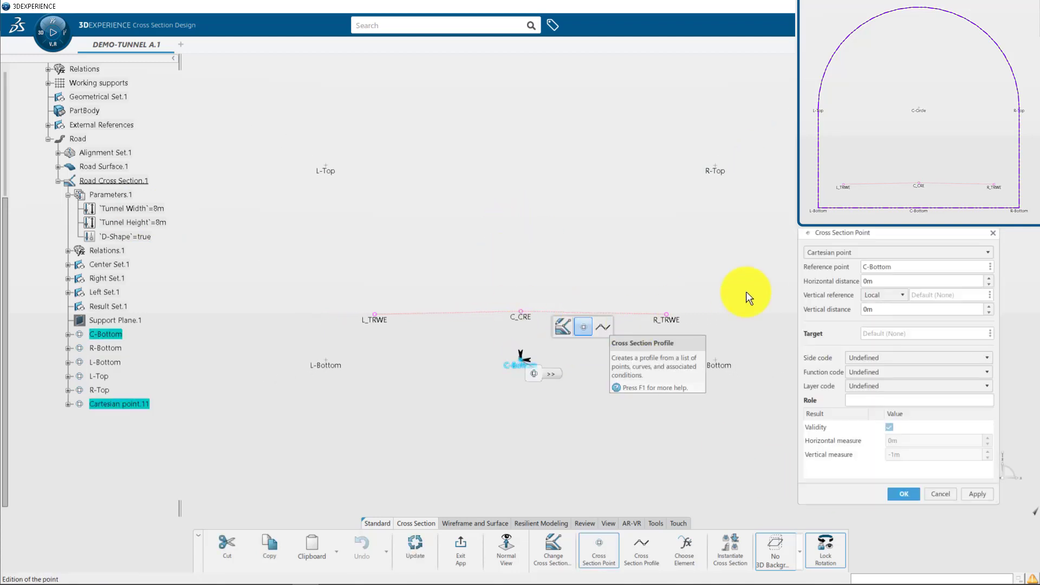
left_click(763, 291)
right_click(891, 310)
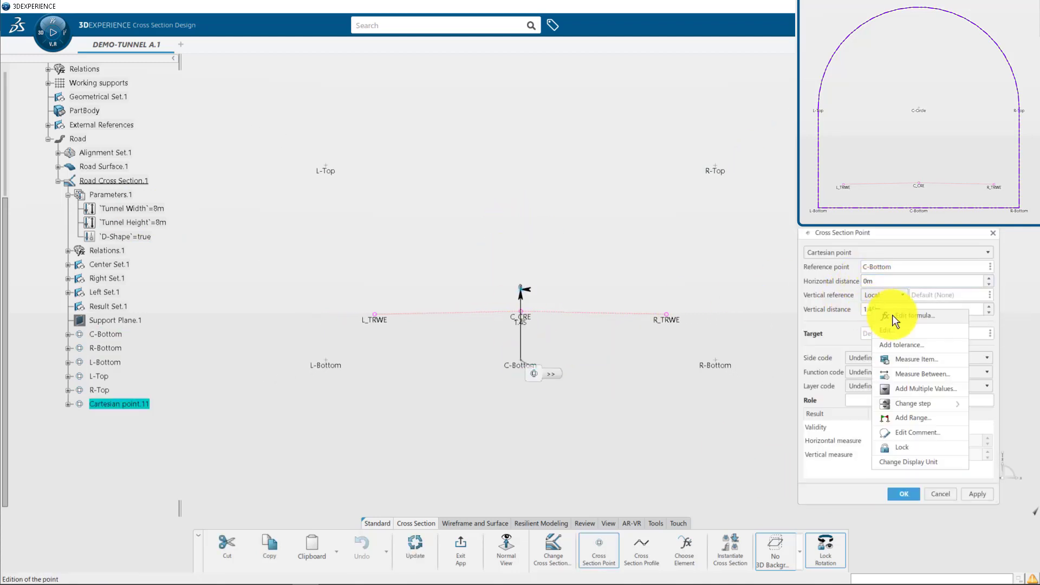
left_click(906, 327)
left_click(150, 223)
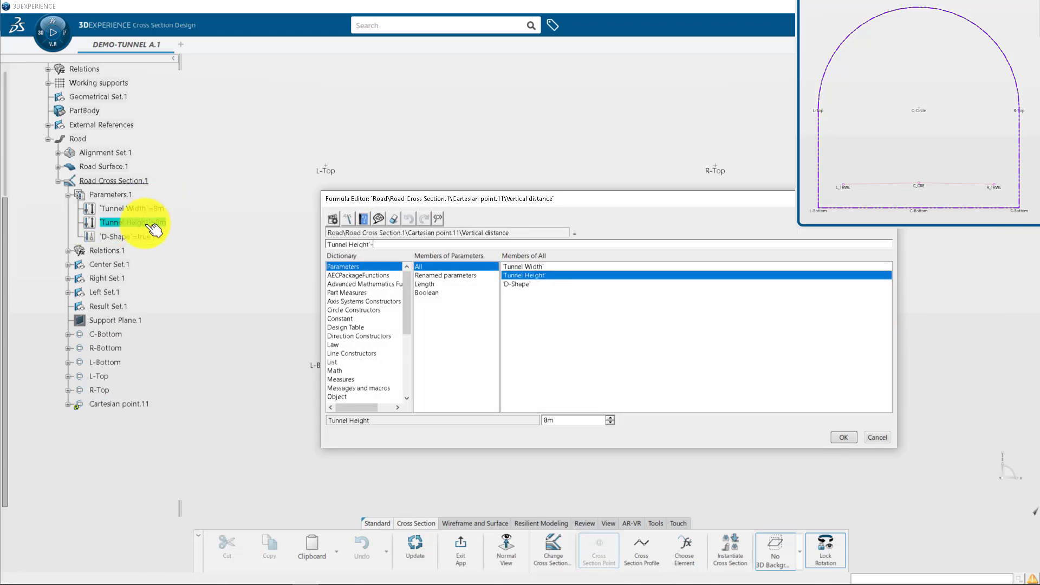
left_click(156, 210)
key("Return")
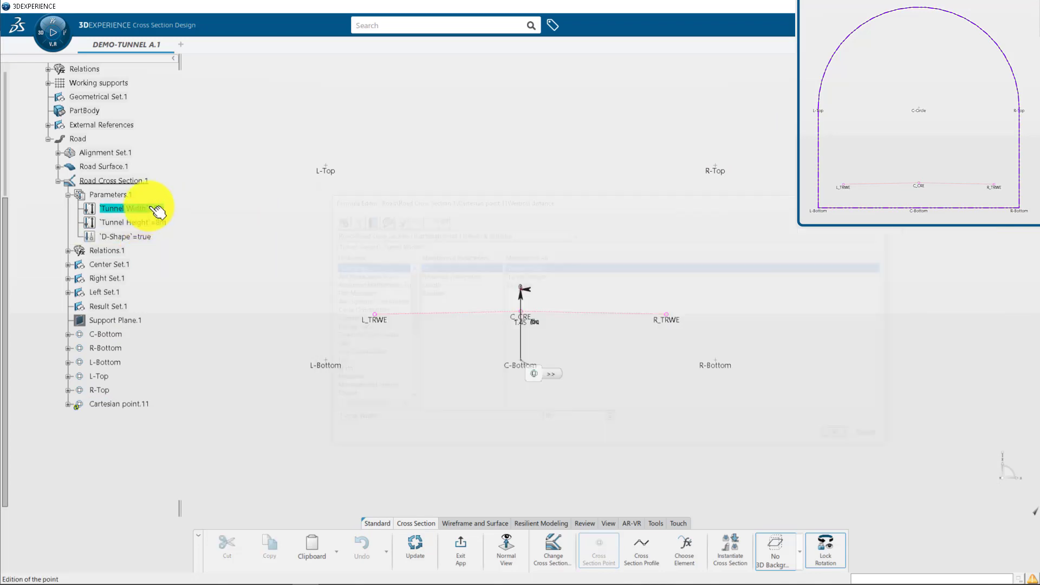
- Assign the Center(C) side code to the point above C-Bottom, set its role to C-Circle and validate it
left_click(887, 358)
left_click(881, 391)
left_click(870, 401)
type("C-Circle")
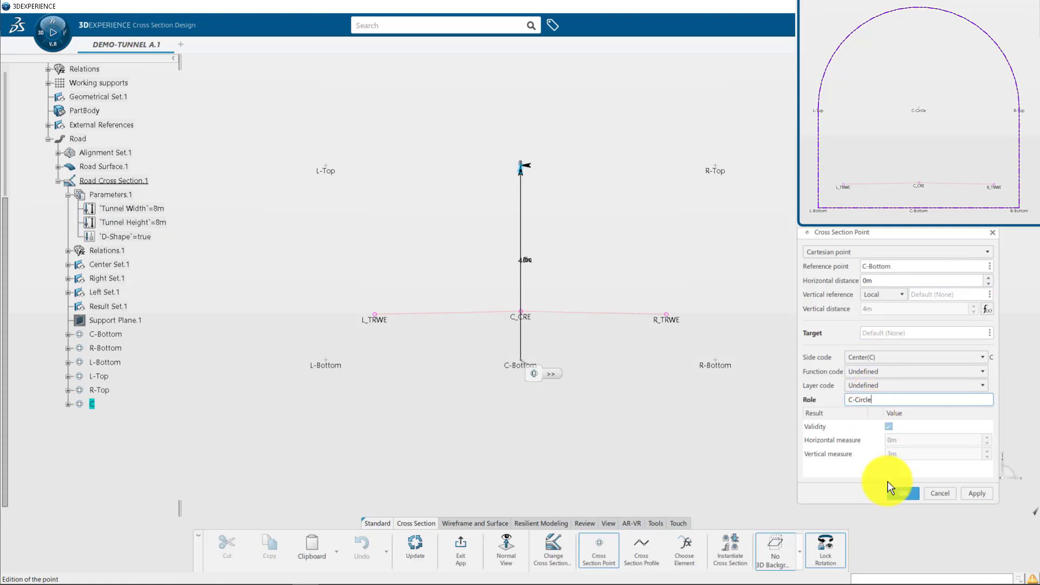
left_click(894, 490)
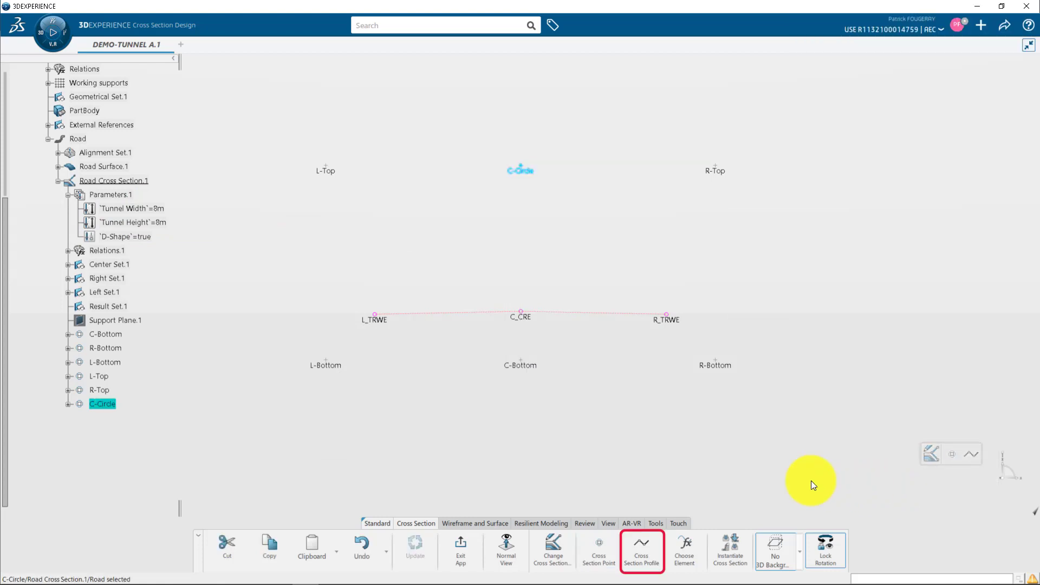
- Create an open polyline through R-Top, R-Bottom, C-Bottom, L-Bottom and L-Top for the tunnel's walls and floor
left_click(475, 523)
left_click(437, 535)
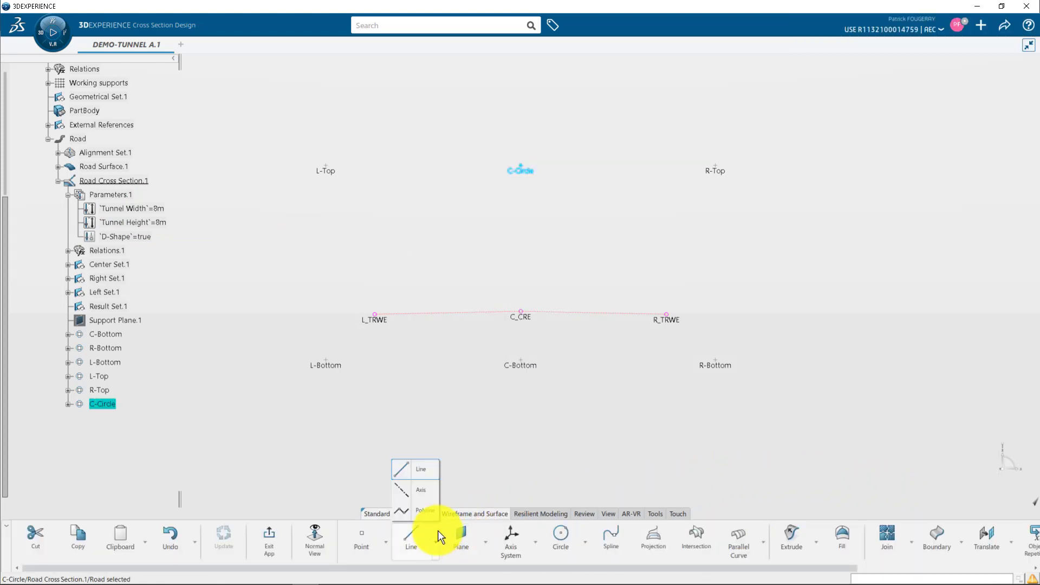
left_click(434, 512)
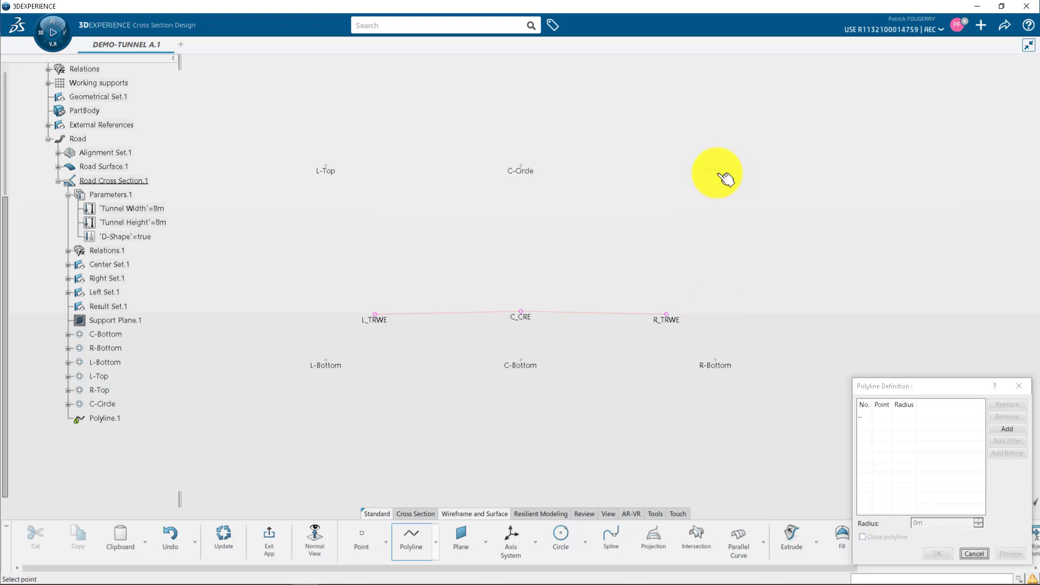
left_click(720, 174)
left_click(721, 373)
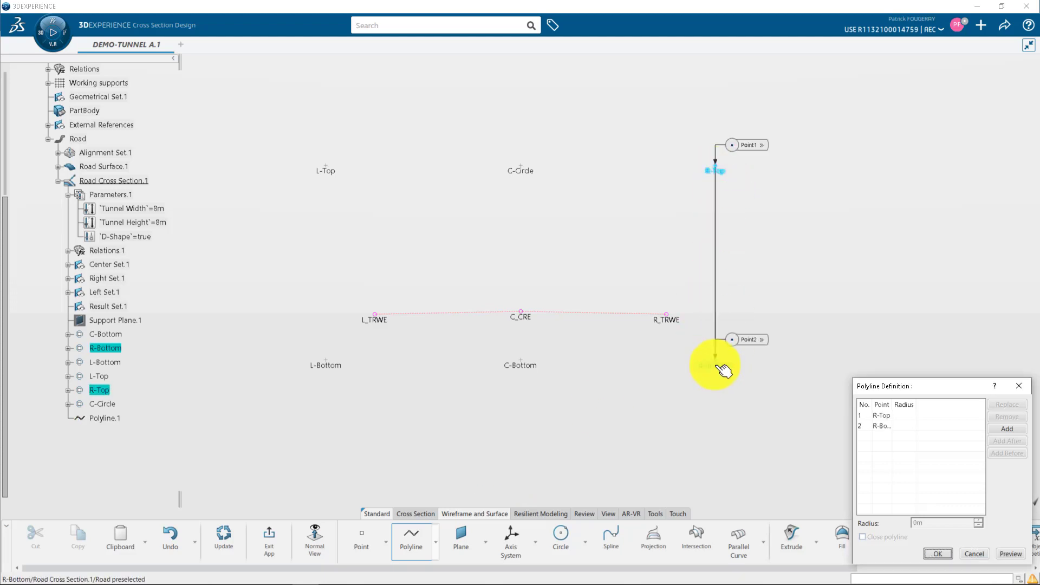
left_click(538, 372)
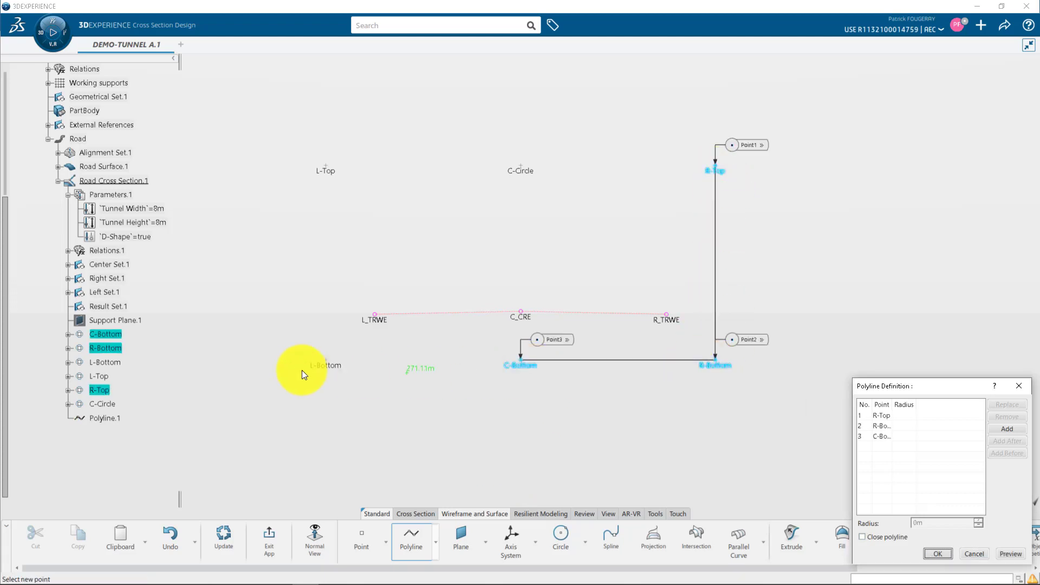
left_click(329, 365)
left_click(334, 175)
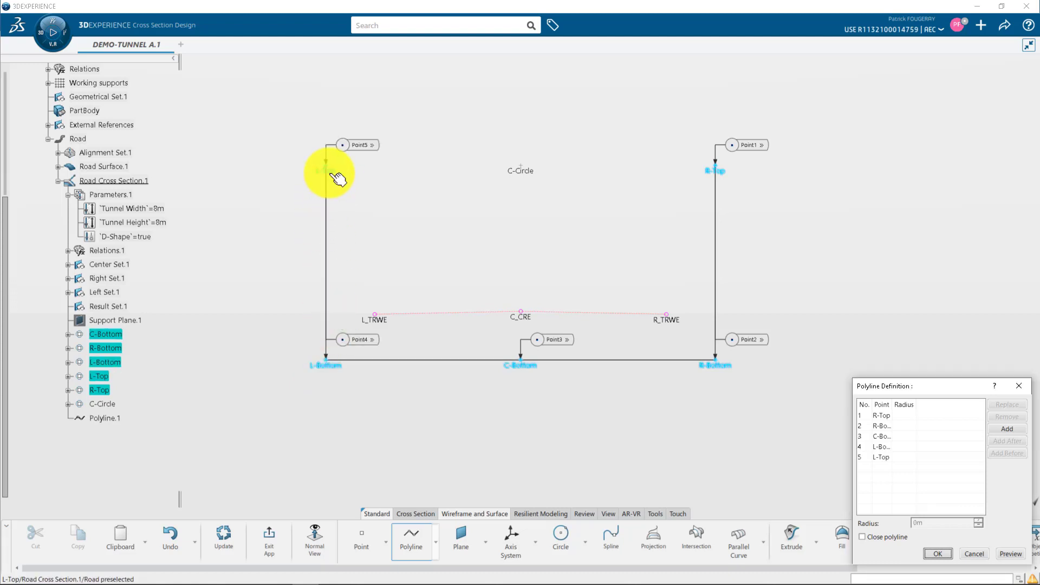
left_click(934, 550)
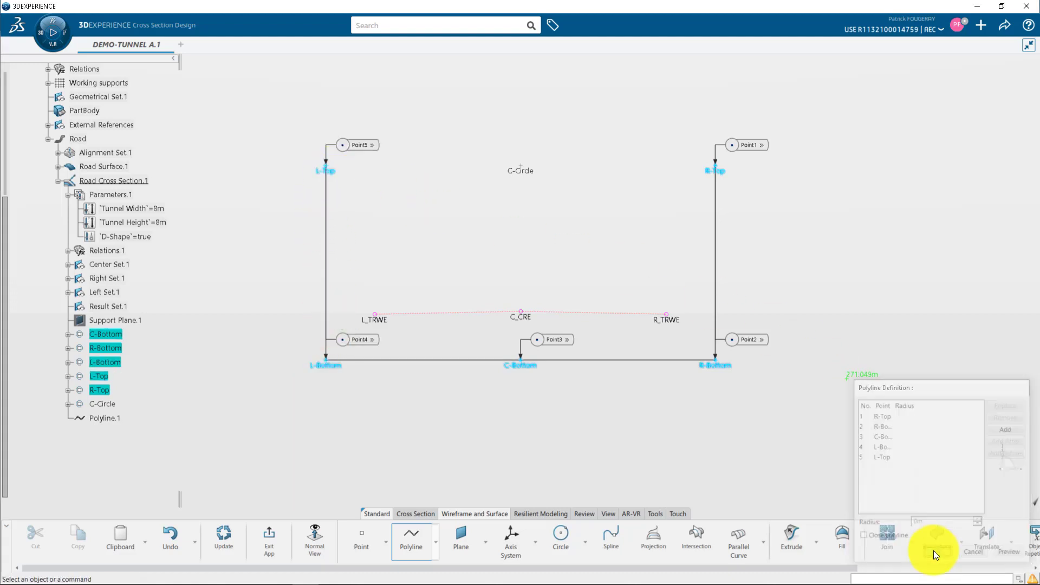
- Create the tunnel's crown as a Center and point arc from 0 to 180 deg, centred on C-Circle and passing through L-Top
left_click(566, 533)
left_click(943, 407)
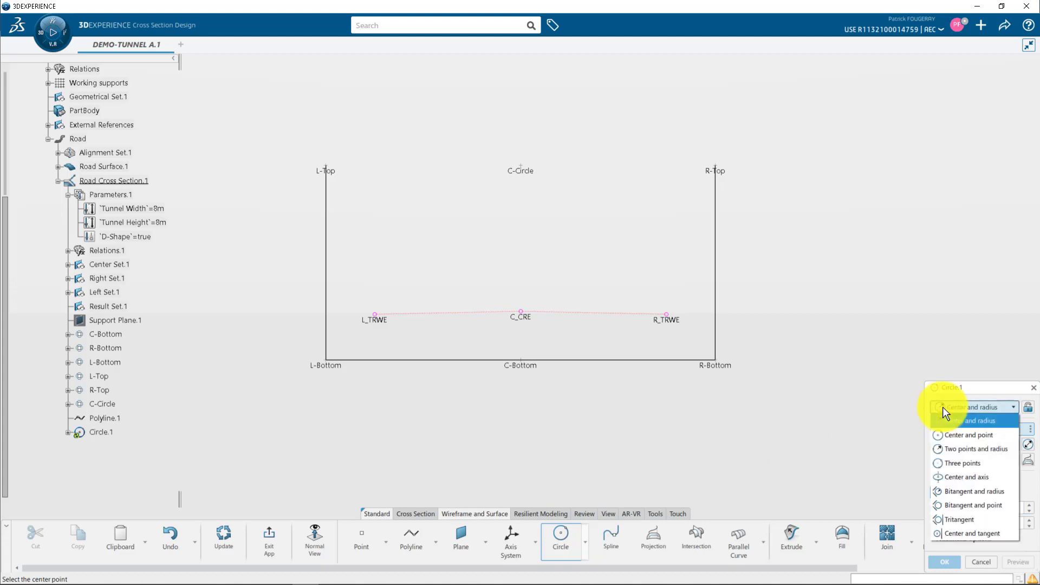
left_click(953, 431)
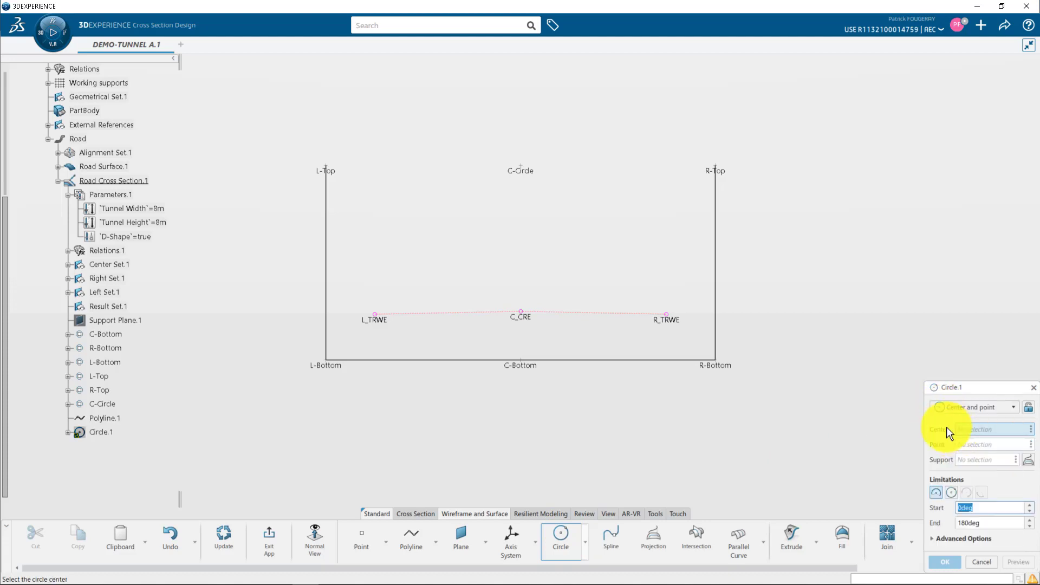
left_click(523, 172)
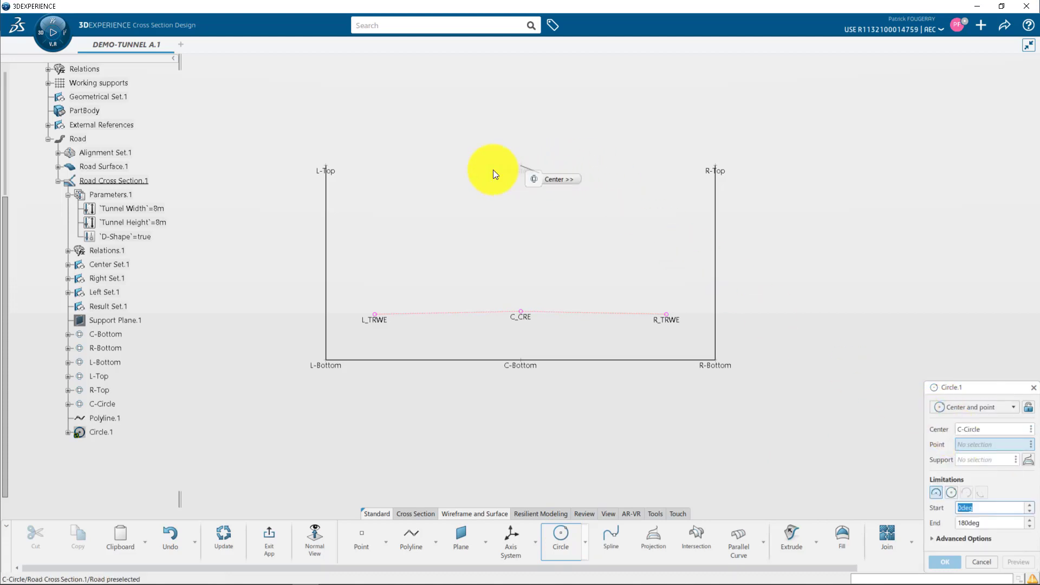
left_click(338, 171)
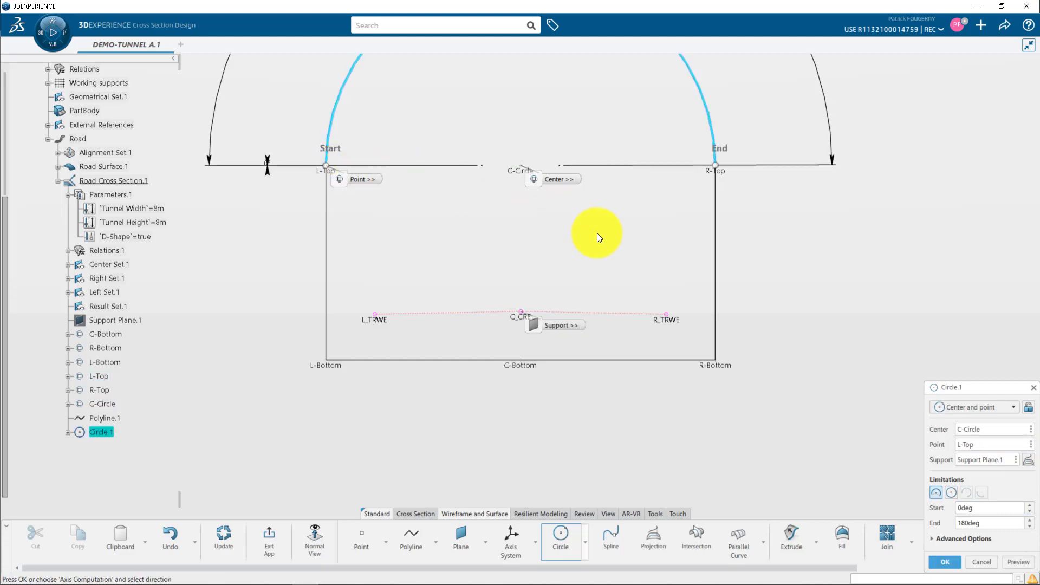
left_click(942, 560)
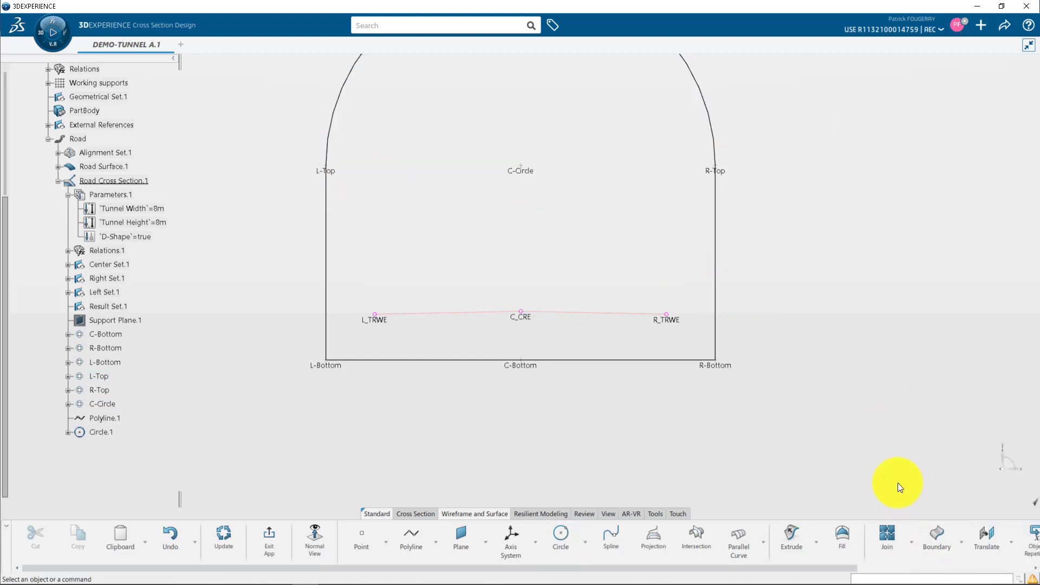
- Join the wall-and-floor polyline and the crown arc into one closed D-shaped profile
middle_click_drag(835, 340, 835, 402)
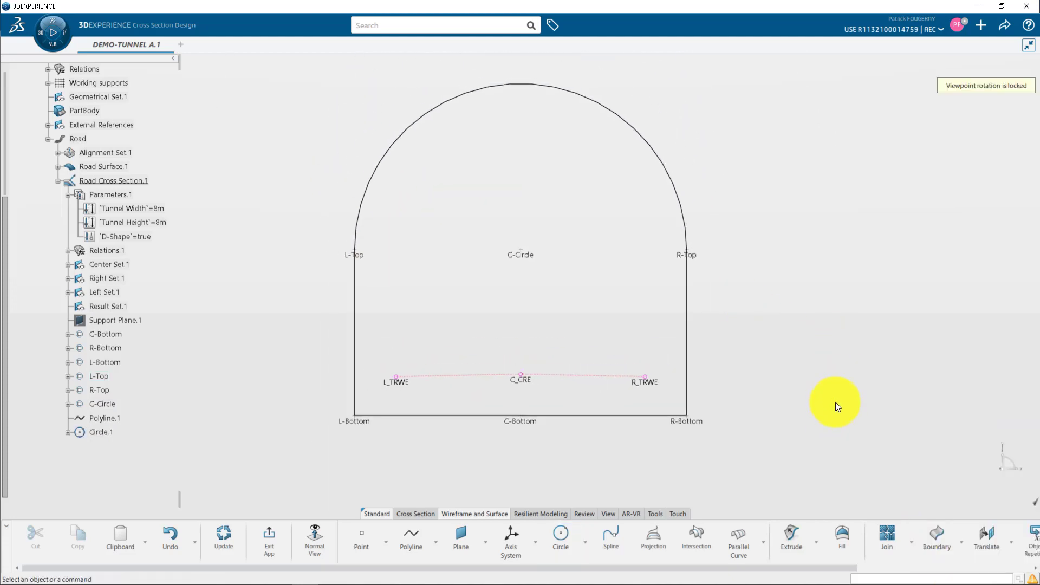
left_click(884, 540)
left_click(688, 292)
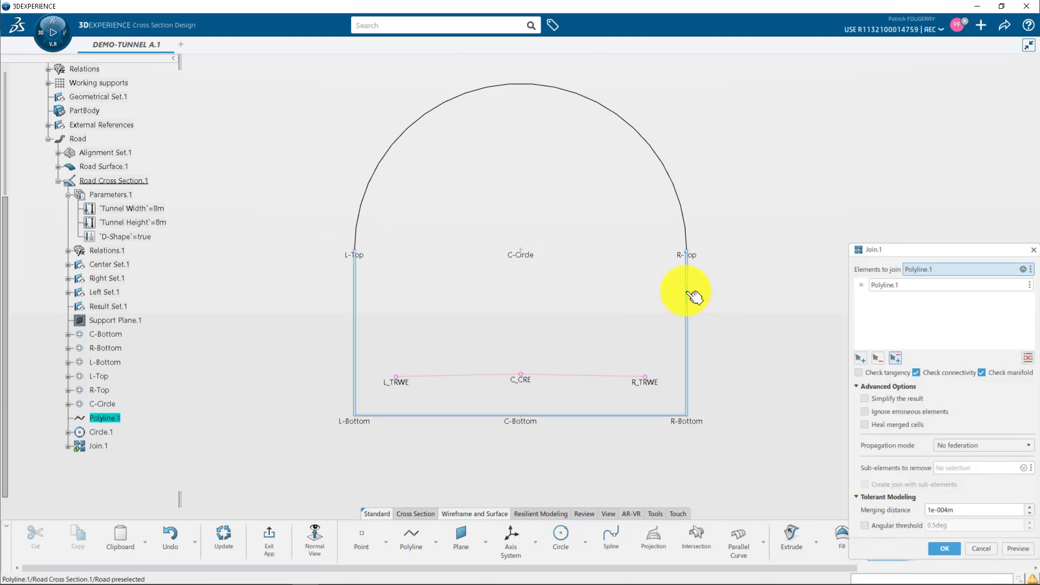
left_click(680, 219)
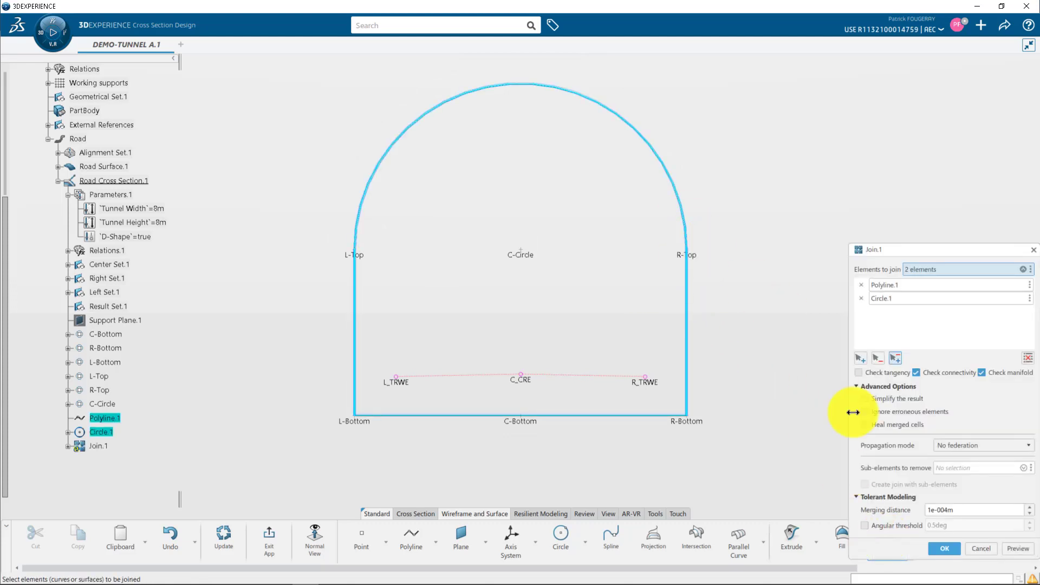
left_click(942, 548)
- Create a Choose Element from the joined D profile with output type Drainage earthwork and its activity driven by the D-Shape parameter
left_click(425, 513)
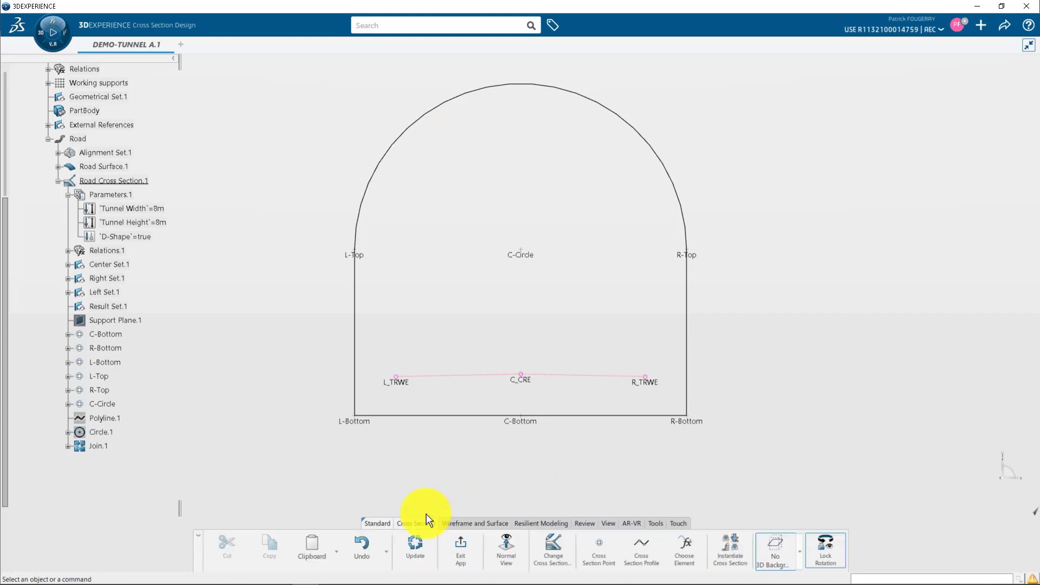
left_click(687, 540)
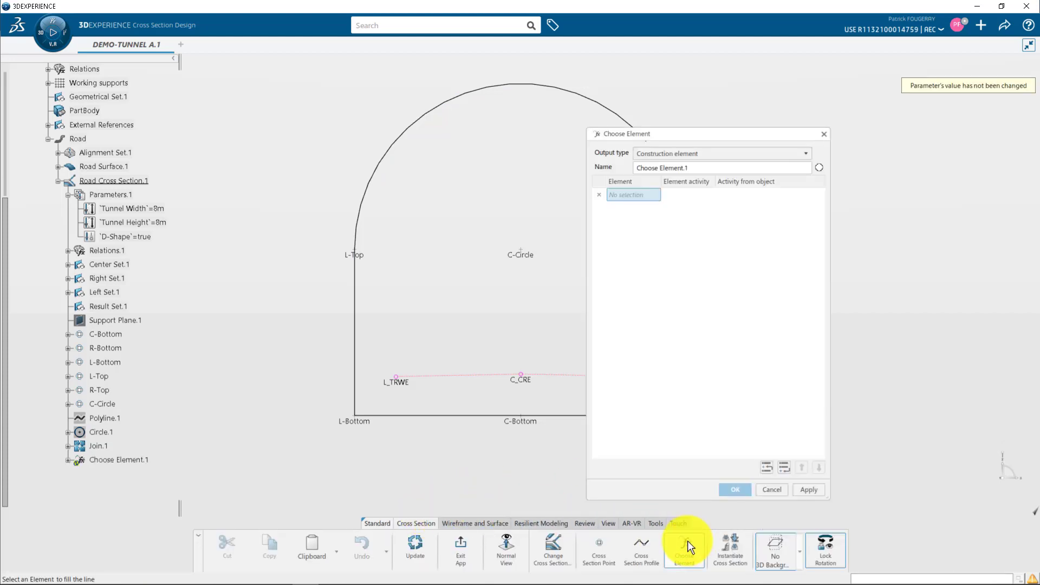
left_click(356, 302)
left_click(668, 157)
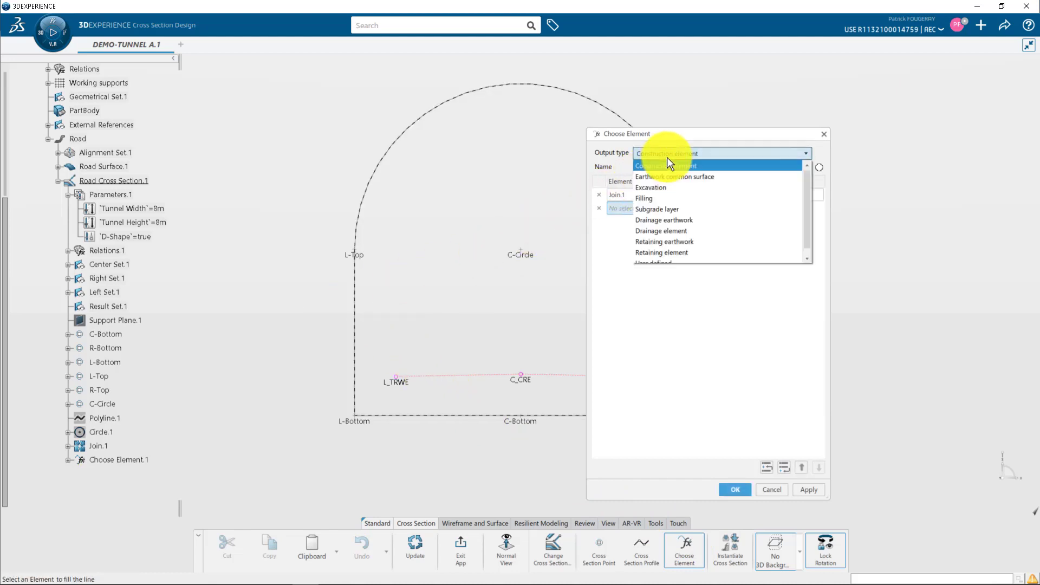
left_click(676, 220)
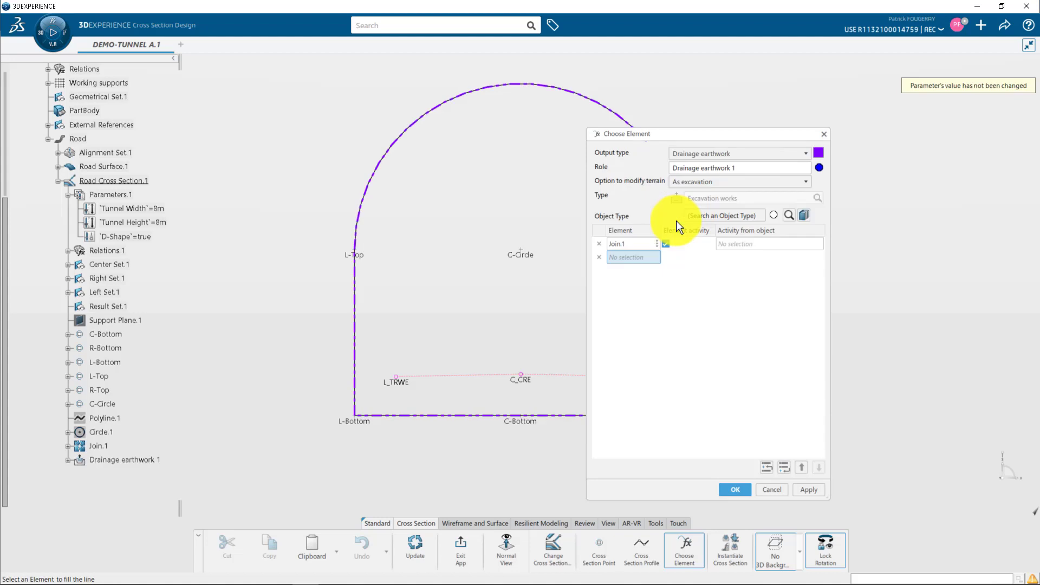
left_click(734, 245)
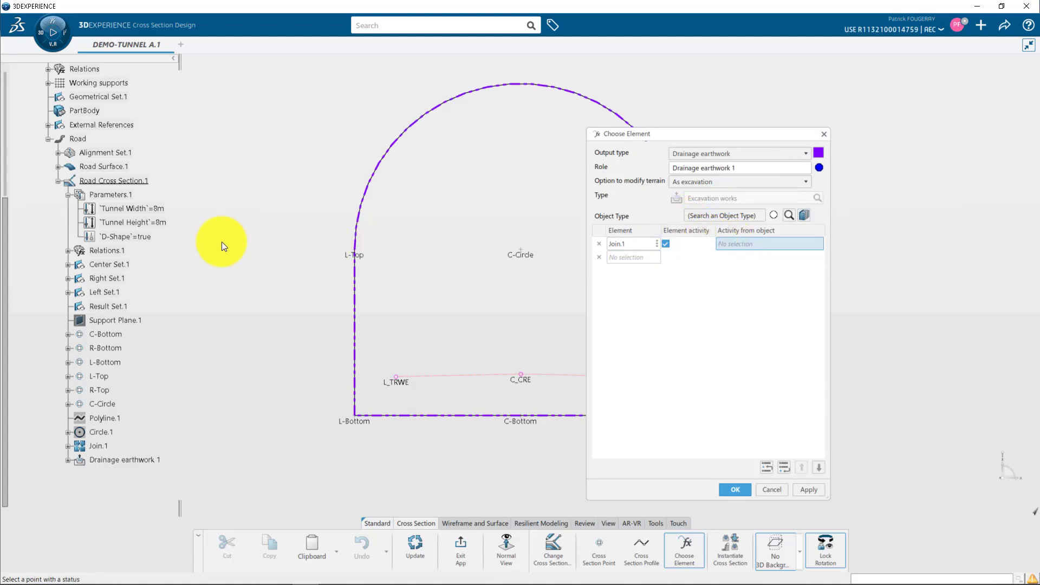
left_click(153, 236)
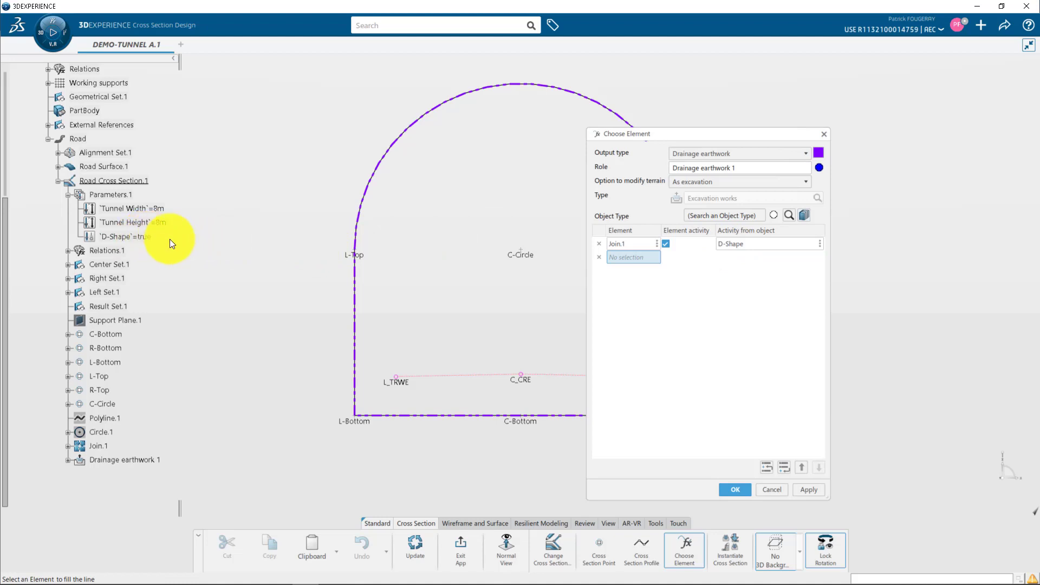
left_click(735, 489)
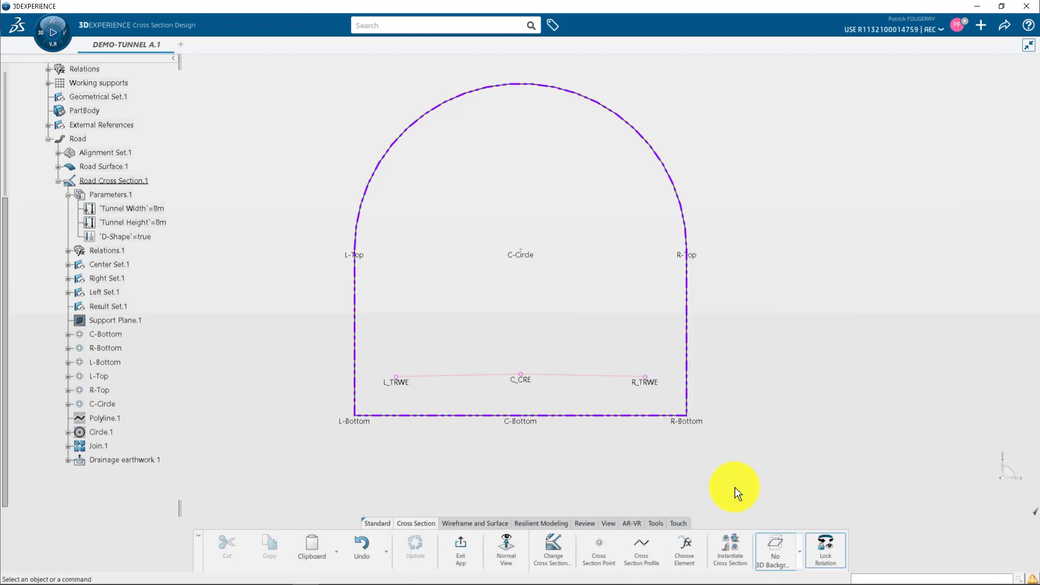
- Define a Cartesian point from the default origin with 0 m horizontal distance and the vertical distance formula Tunnel Height/2-2m
left_click(600, 543)
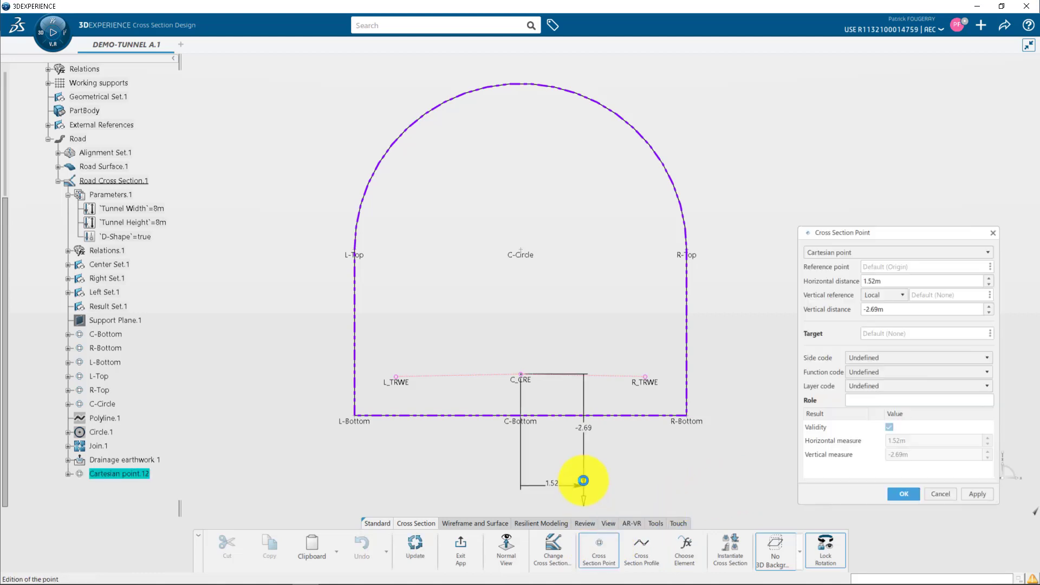
right_click(872, 309)
left_click(902, 340)
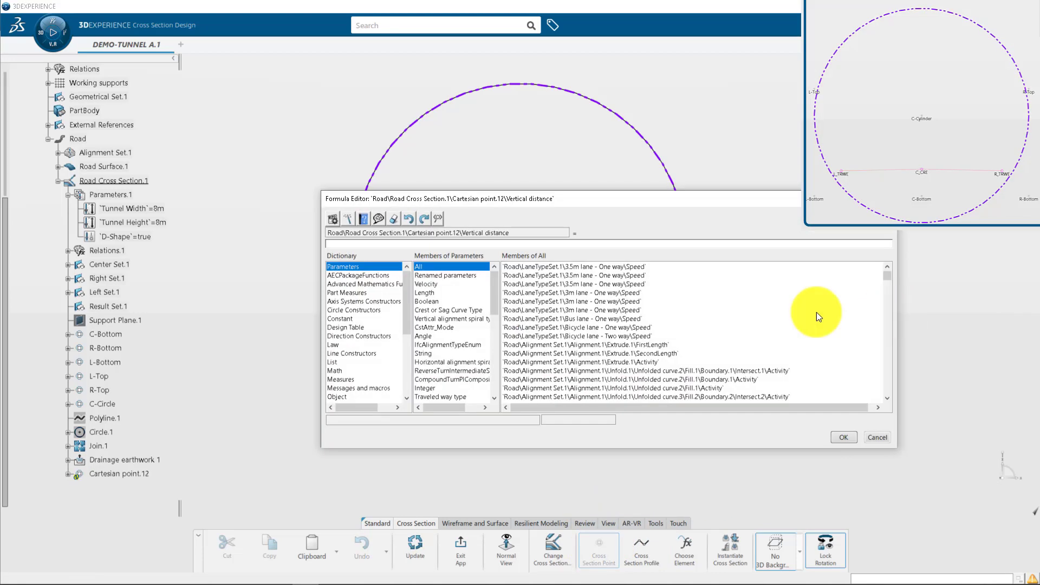
left_click(130, 223)
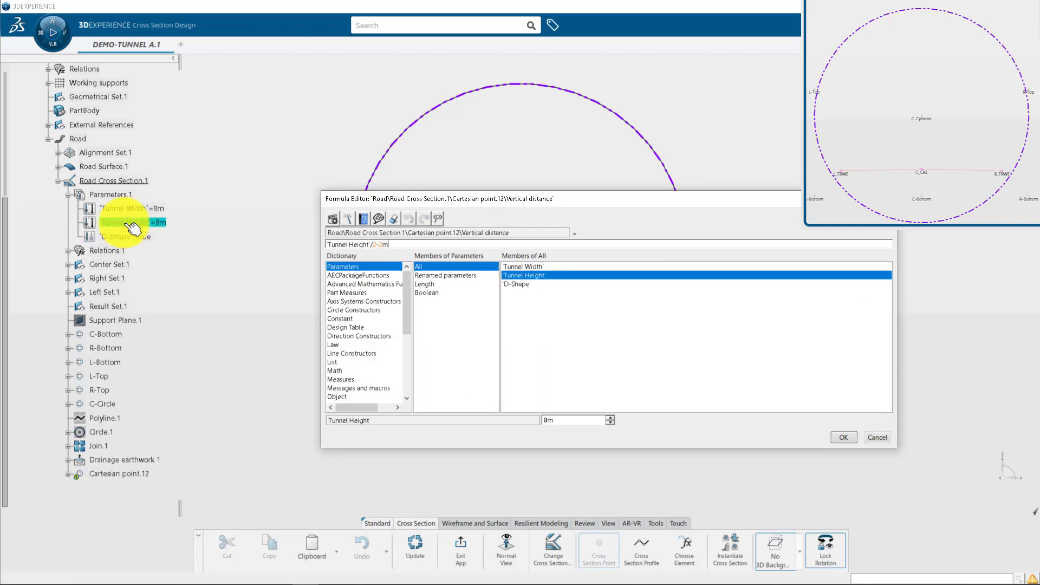
key("Return")
- Assign the Center(C) side code to the new point, set its role to C-Cylinder and validate it
left_click(855, 356)
left_click(862, 379)
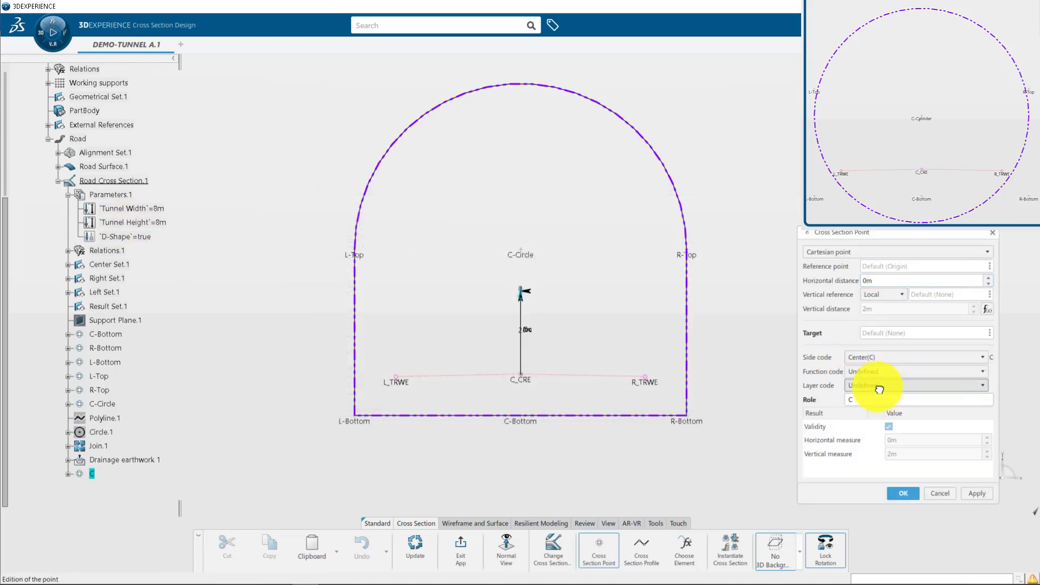
left_click(872, 399)
type("C-Cylinder")
left_click(903, 493)
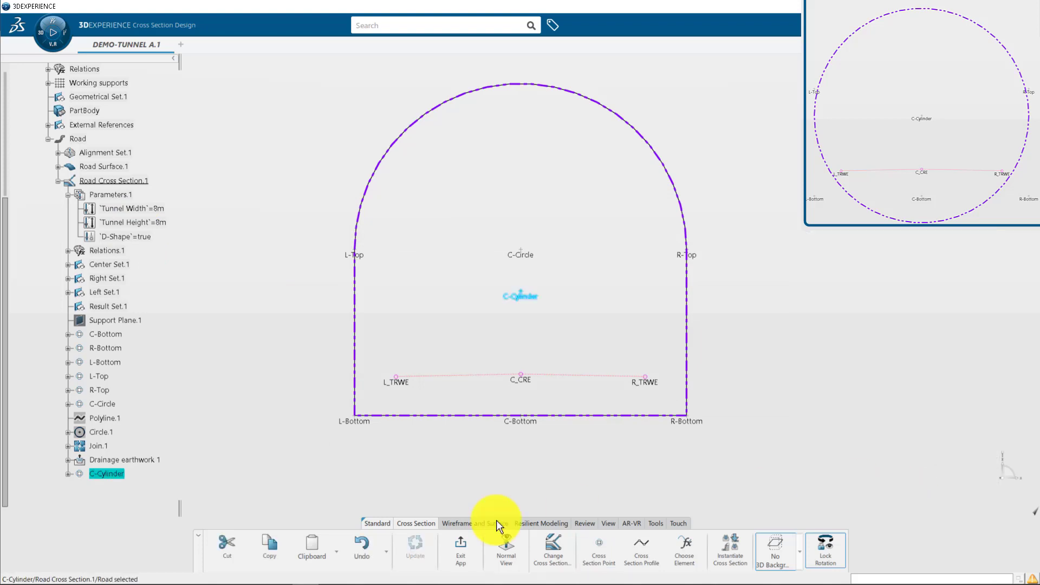
- Create a whole Center and radius circle centred on C-Cylinder with the radius formula Tunnel Height/2
left_click(496, 523)
left_click(562, 536)
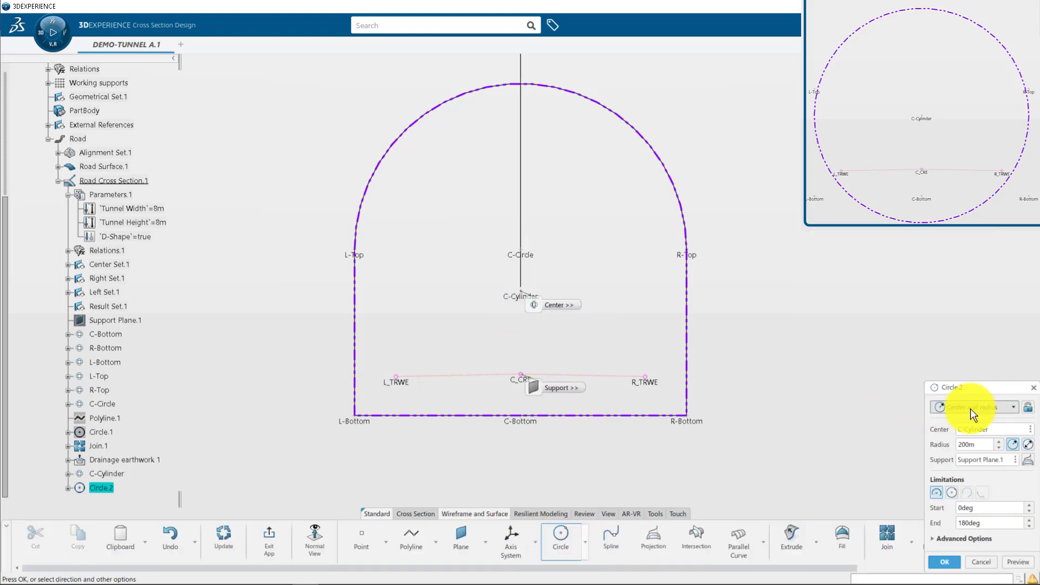
right_click(966, 441)
left_click(985, 429)
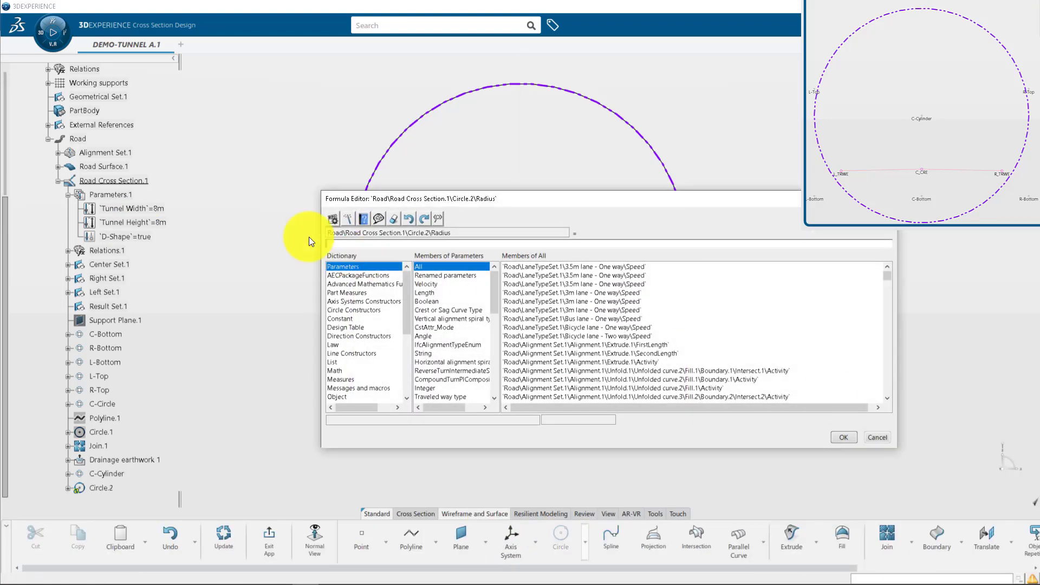
left_click(155, 223)
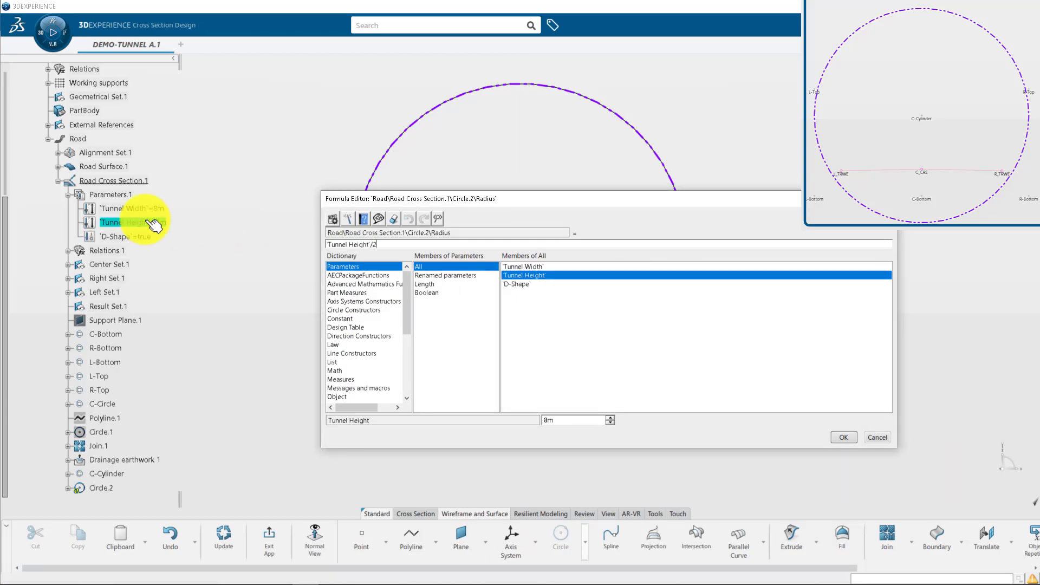
type("/2")
key("Return")
left_click(944, 491)
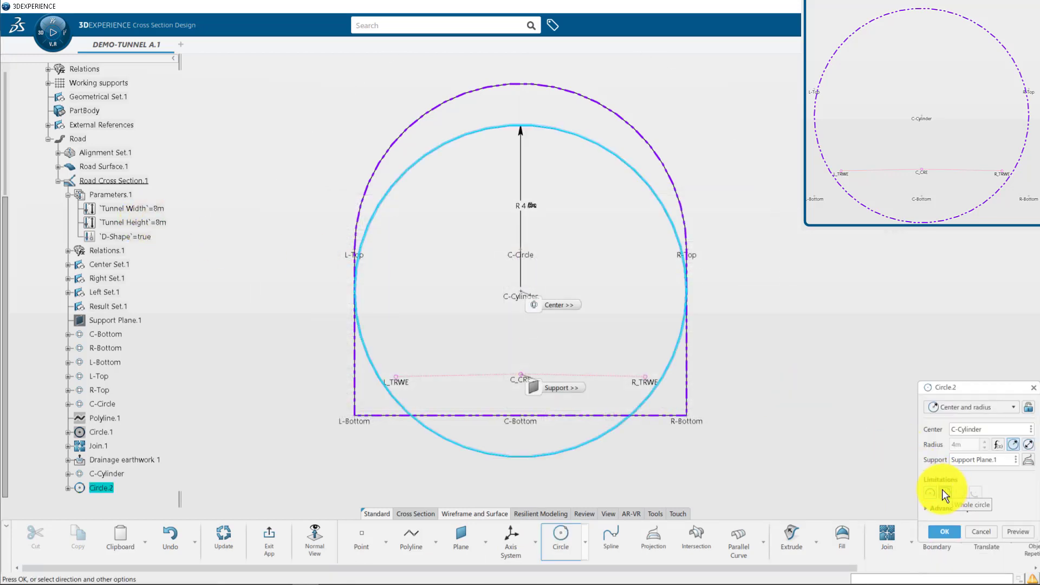
left_click(942, 528)
- Add the circle around C-Cylinder as the second element of Drainage earthwork 1
left_click(417, 514)
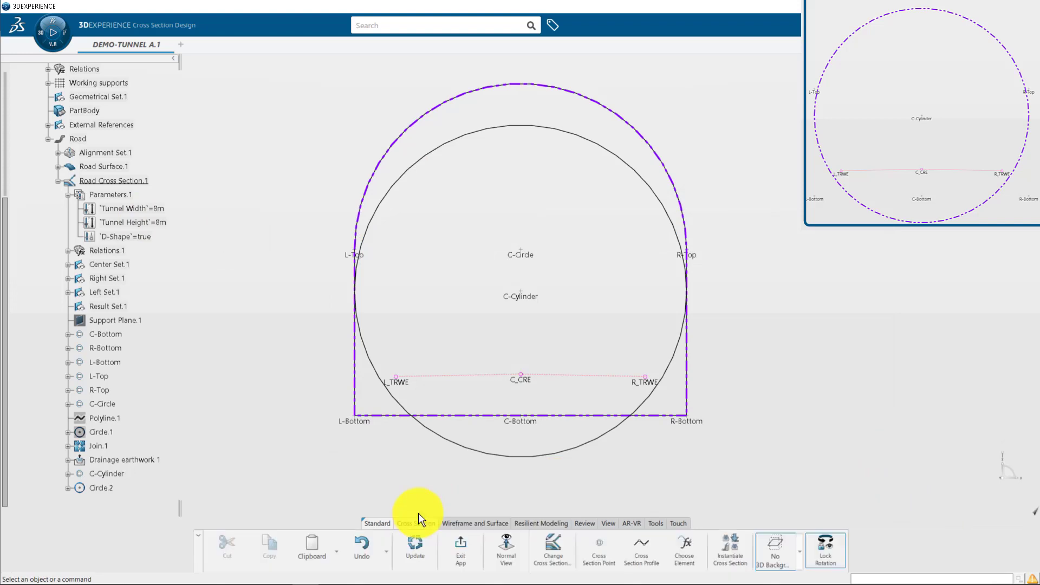
double_click(147, 460)
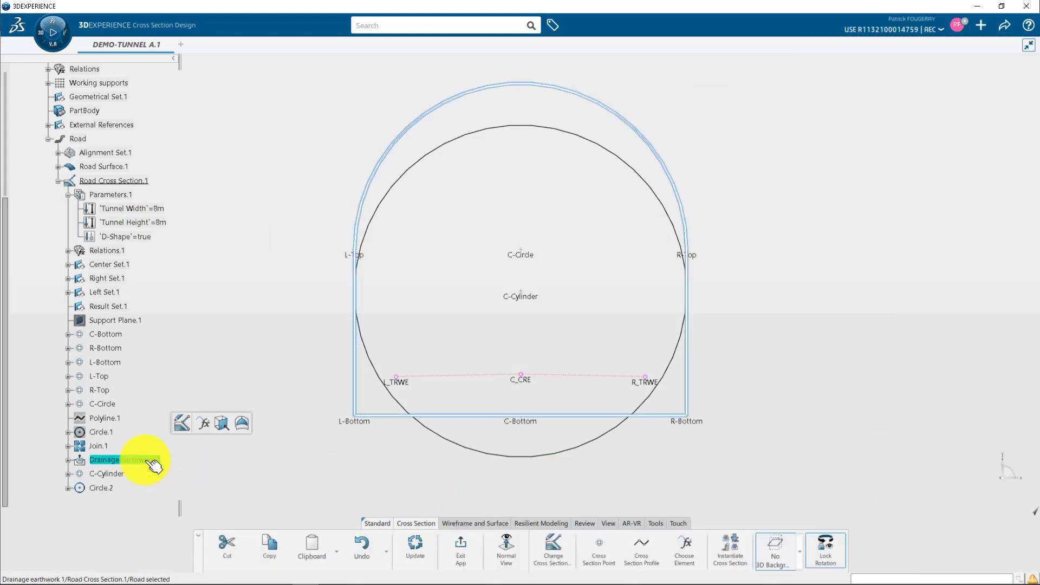
left_click(470, 130)
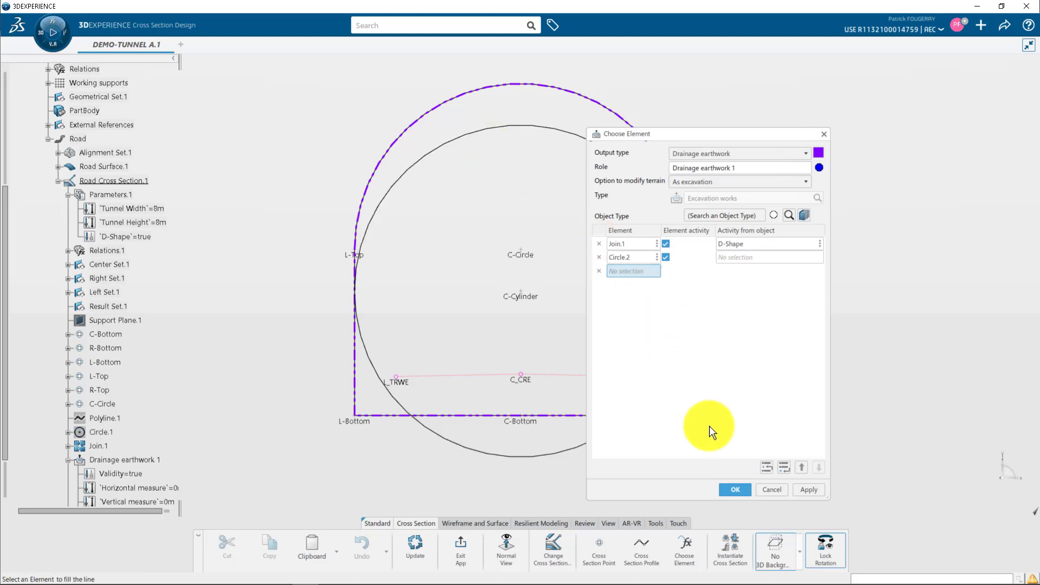
left_click(729, 488)
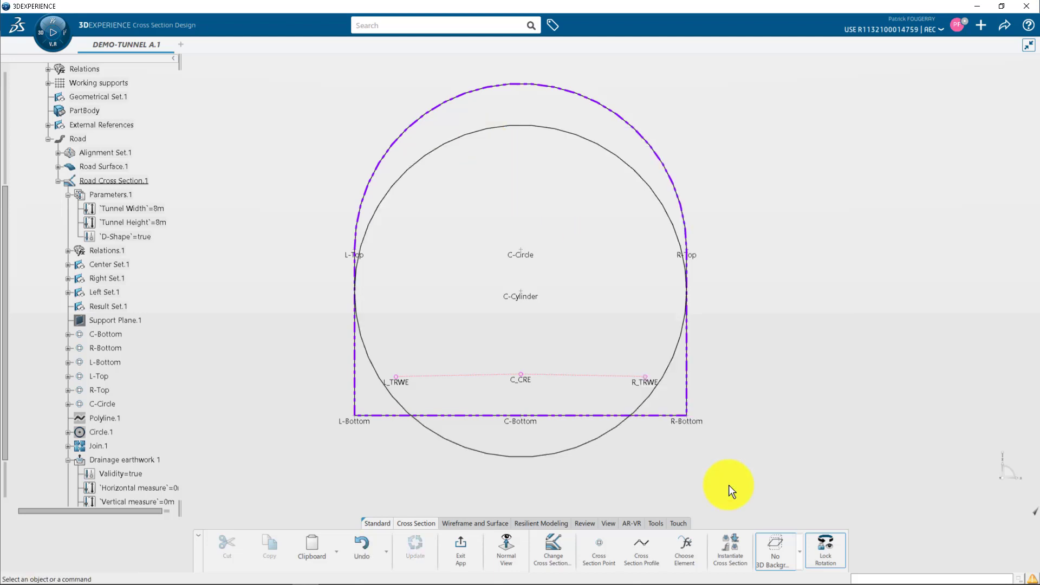
- Set the D-Shape parameter to false and update the cross section
double_click(125, 236)
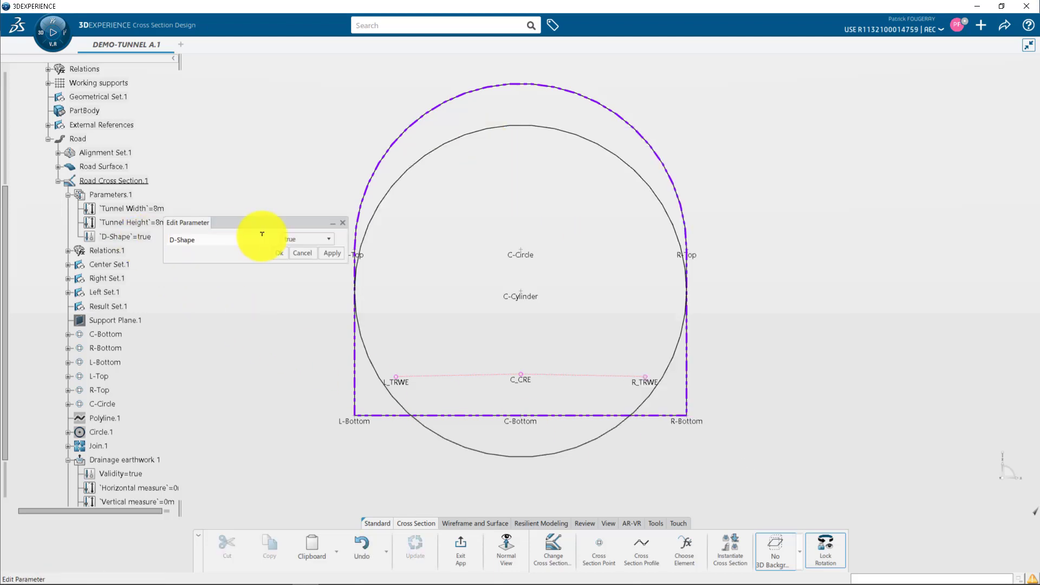
left_click(298, 239)
left_click(297, 251)
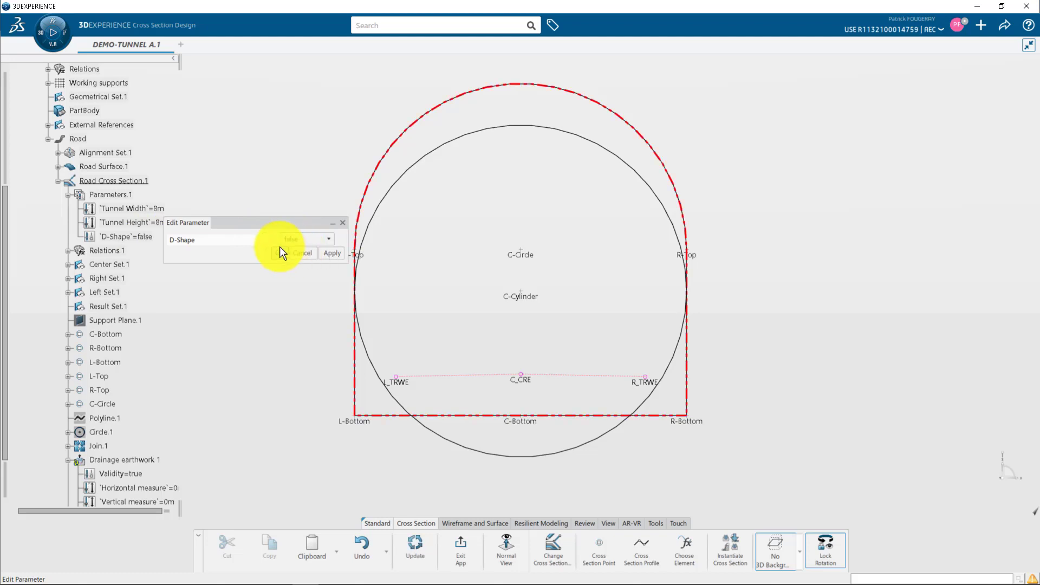
left_click(278, 252)
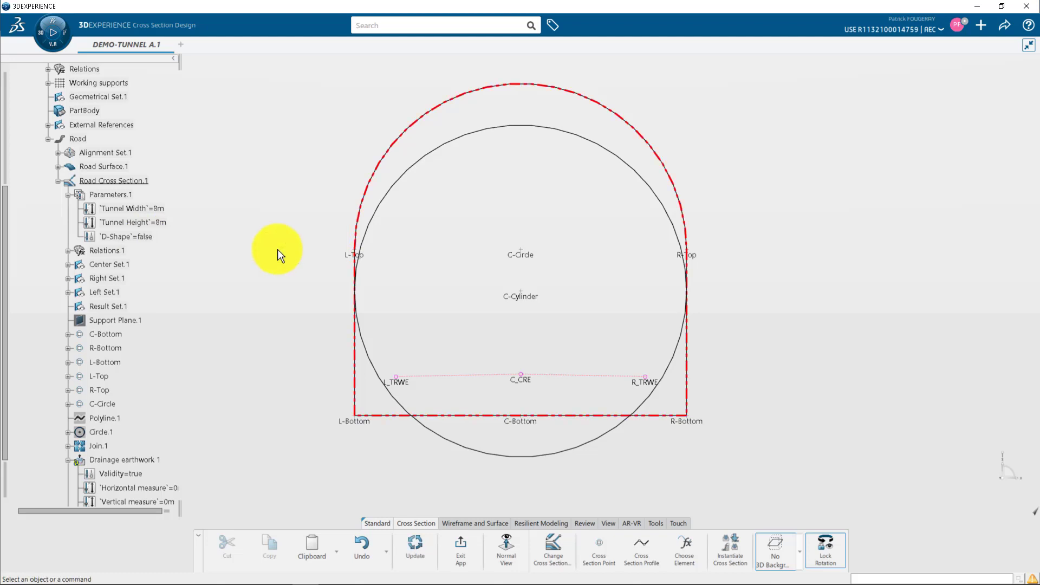
left_click(421, 536)
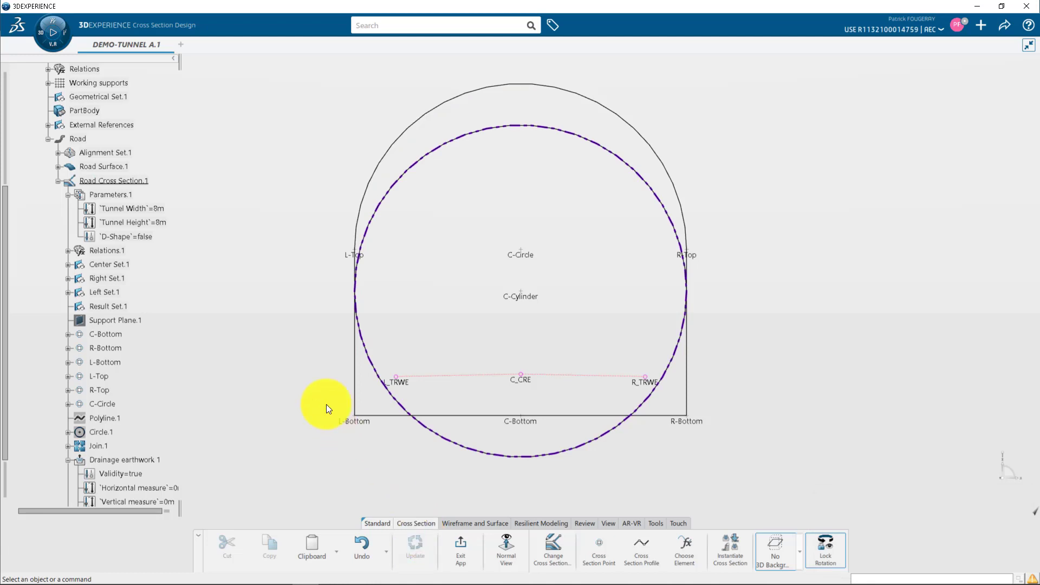
- Set the D-Shape parameter back to true
double_click(162, 236)
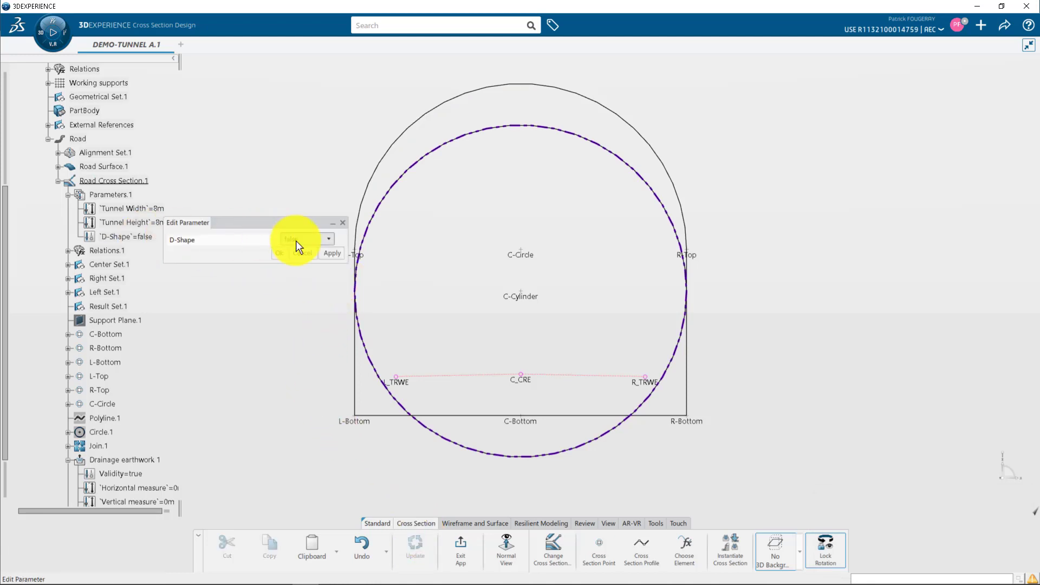
left_click(295, 241)
left_click(301, 258)
left_click(281, 250)
- Add Tunnel Width, Tunnel Height and D-Shape as global parameters in the inputs/outputs of Road Cross Section.1
left_click(142, 181)
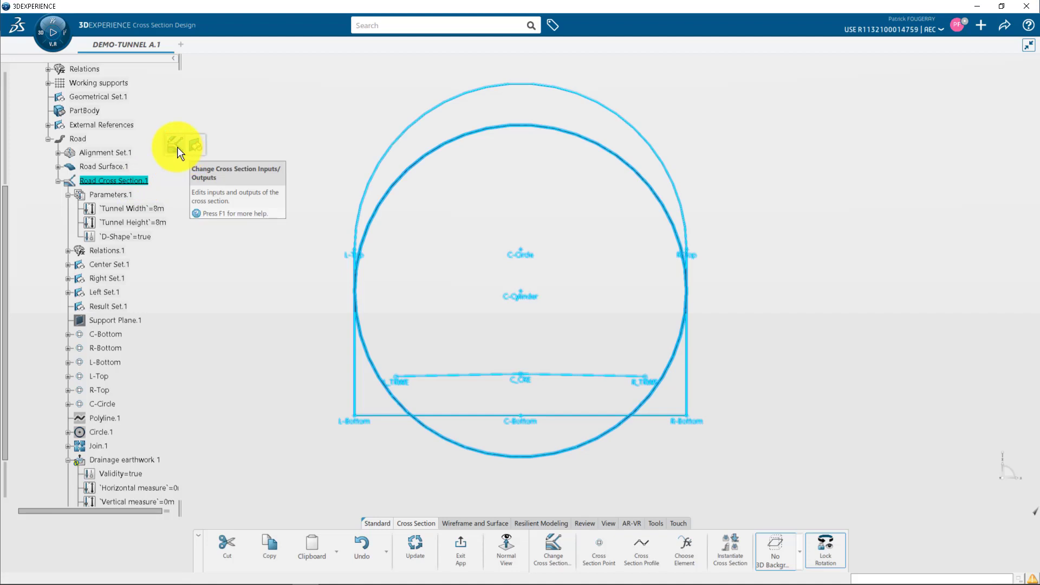
left_click(176, 146)
left_click(420, 217)
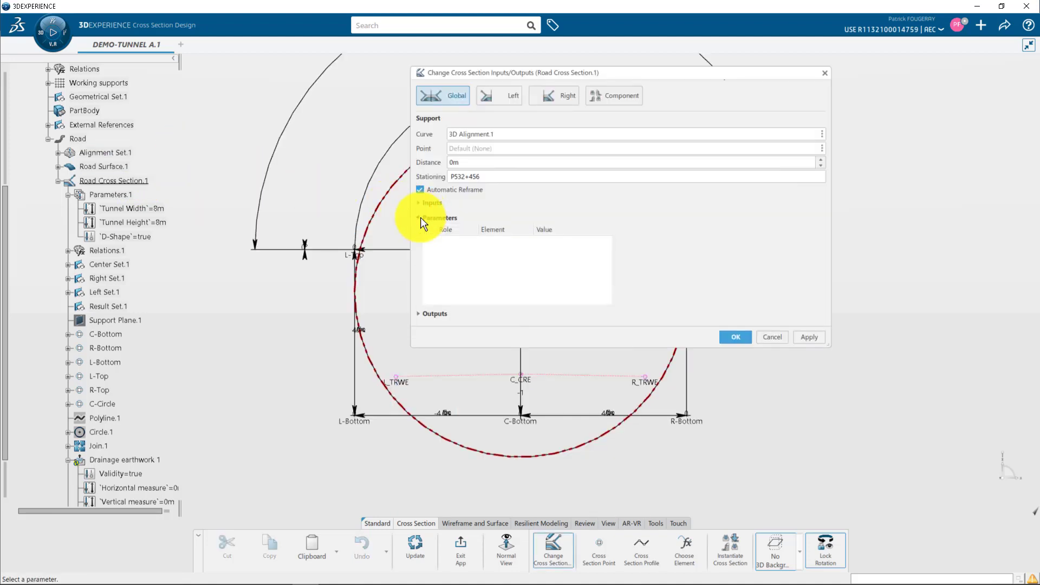
left_click(146, 210)
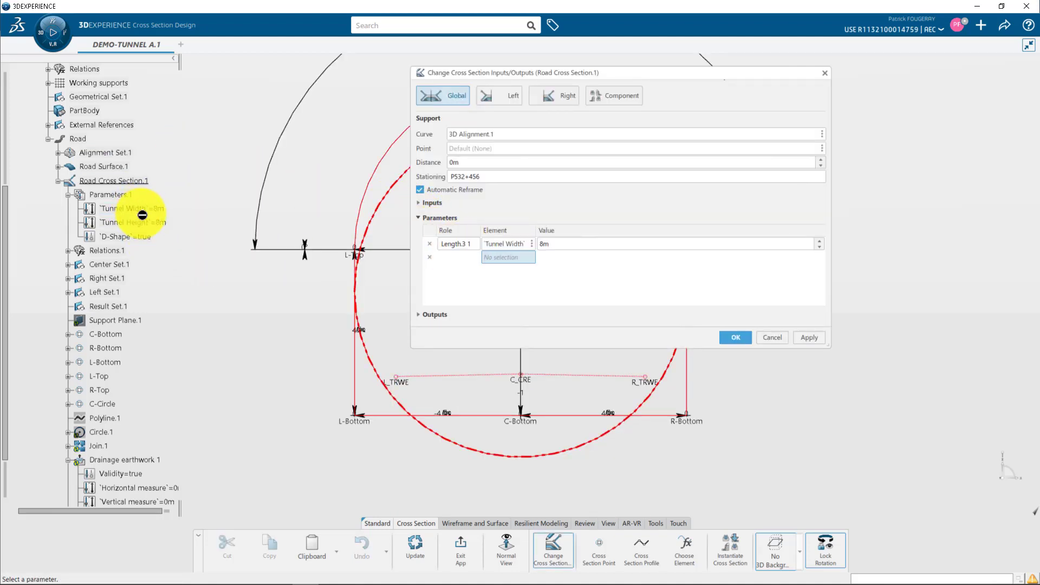
left_click(144, 222)
left_click(142, 237)
- Name the roles of the three parameters TunnelWidth, TunnelHeight and D-Shape and validate the cross section inputs/outputs
left_click(475, 243)
type("TunnelWidth")
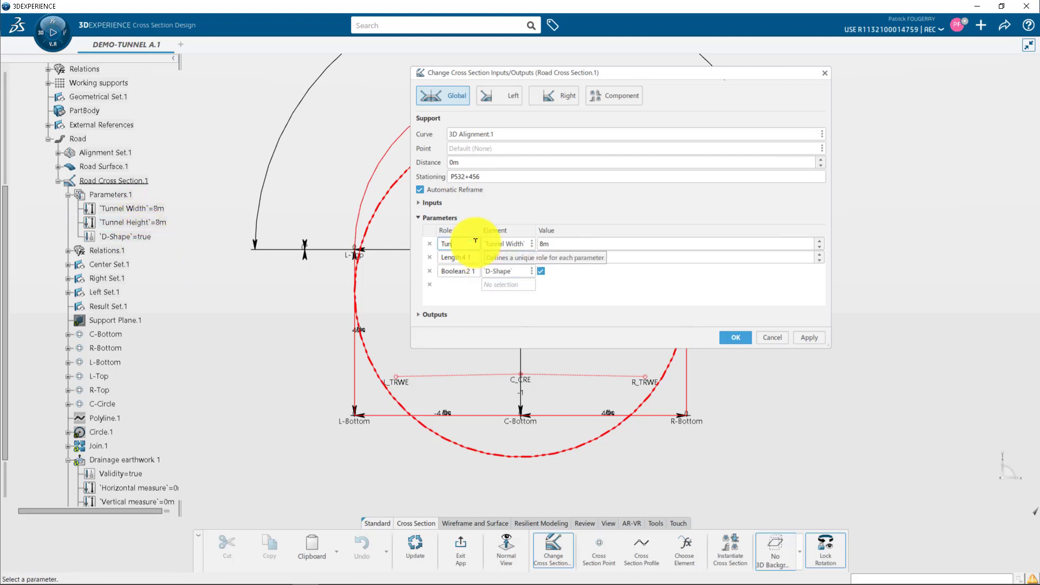
left_click(475, 256)
type("TunnelHeight")
left_click(477, 266)
type("D-Shape")
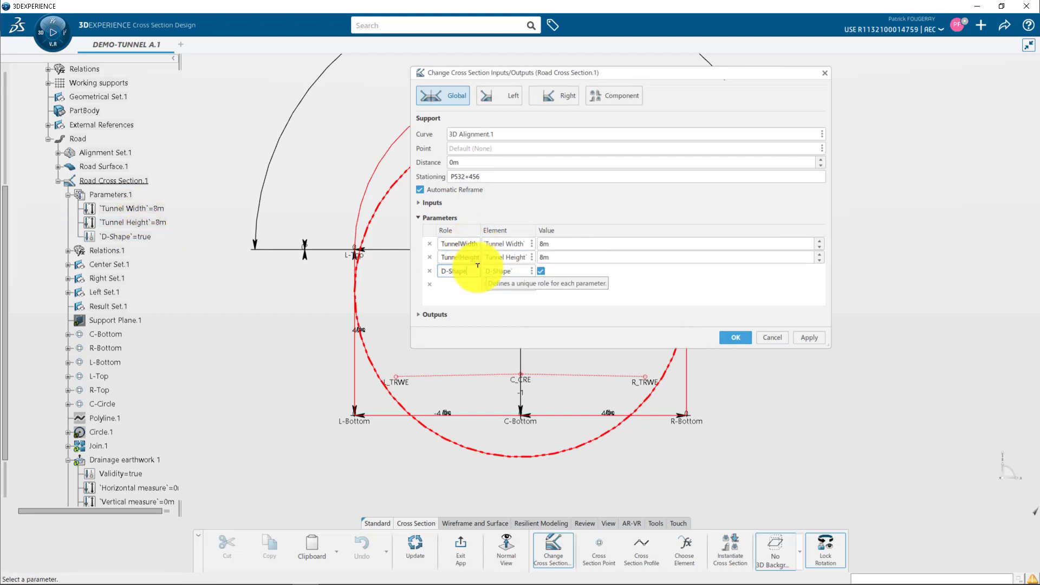
left_click(729, 337)
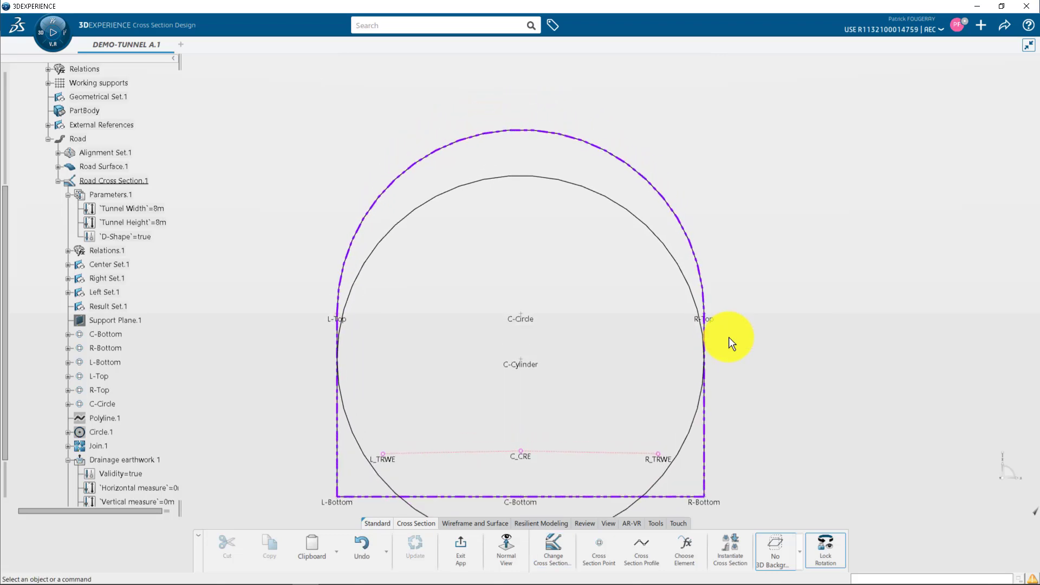
- Exit Cross Section Design and return to the road and terrain model in Civil 3D Design
left_click(465, 537)
middle_click_drag(269, 318, 362, 450)
left_click(248, 322)
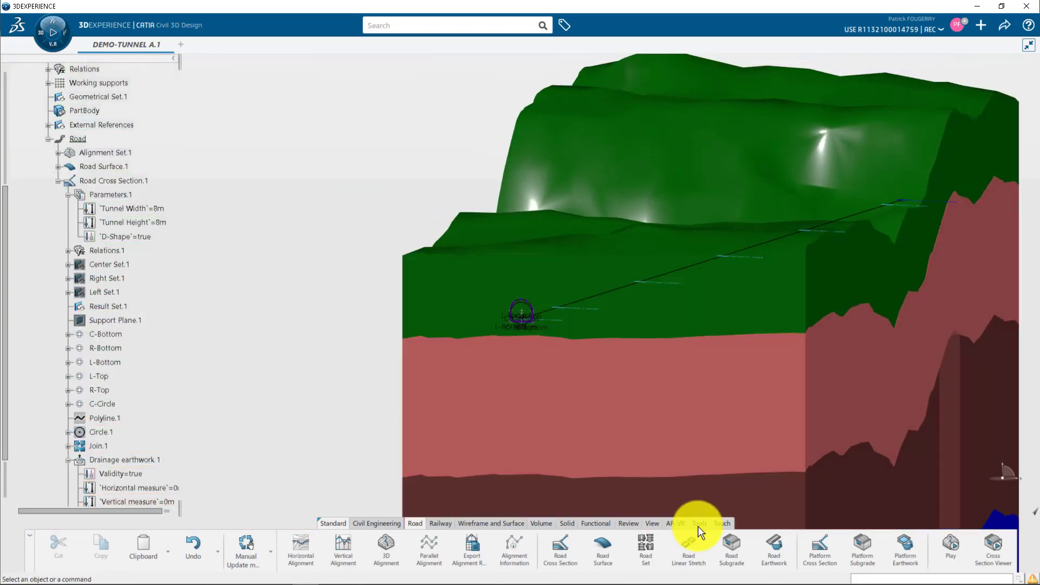
- Create a road subgrade along 3D Alignment.1, using Road Cross Section.1 for its start section
left_click(731, 548)
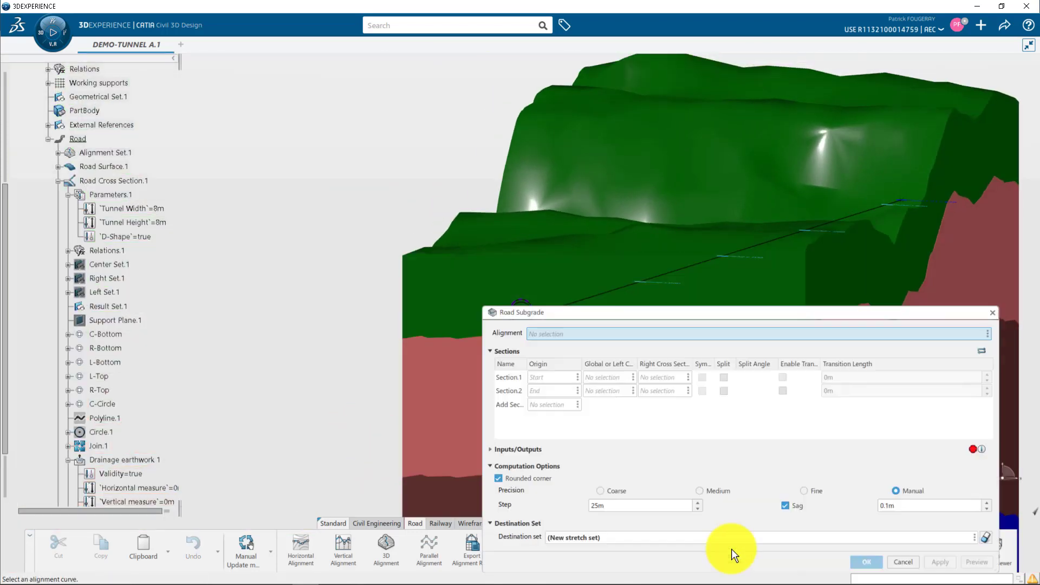
left_click(608, 289)
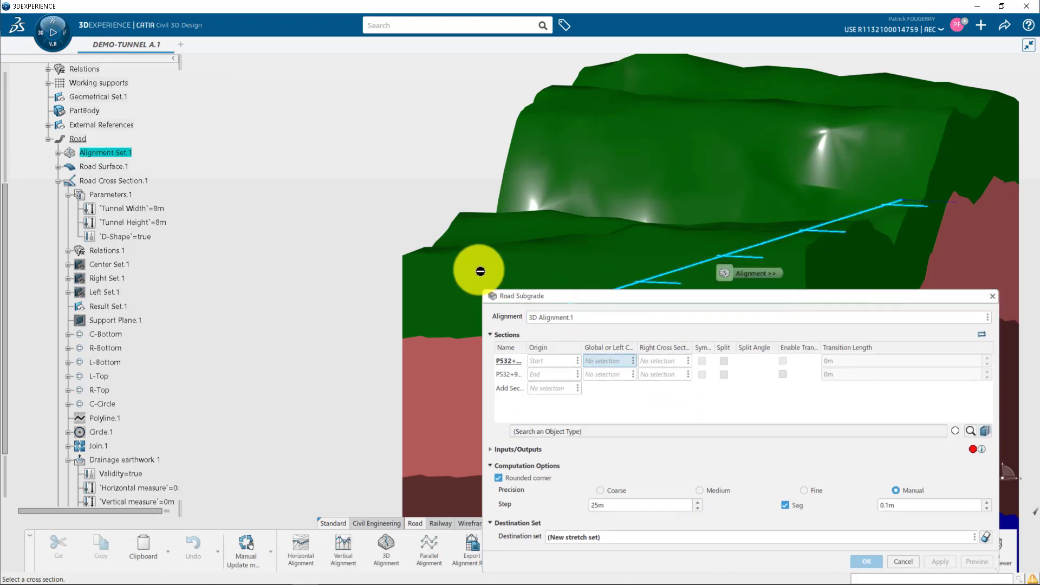
left_click(135, 182)
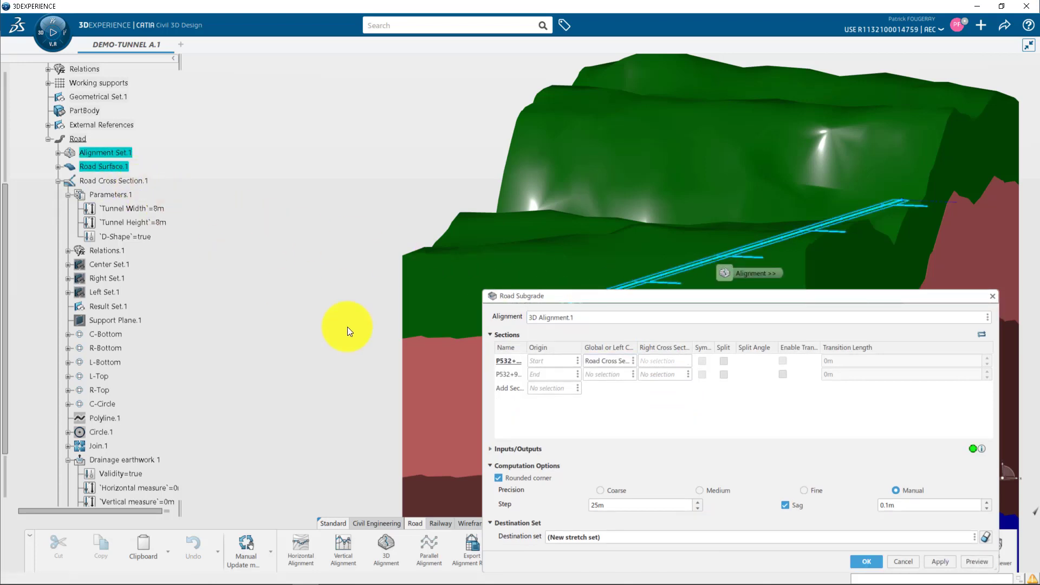
left_click(983, 334)
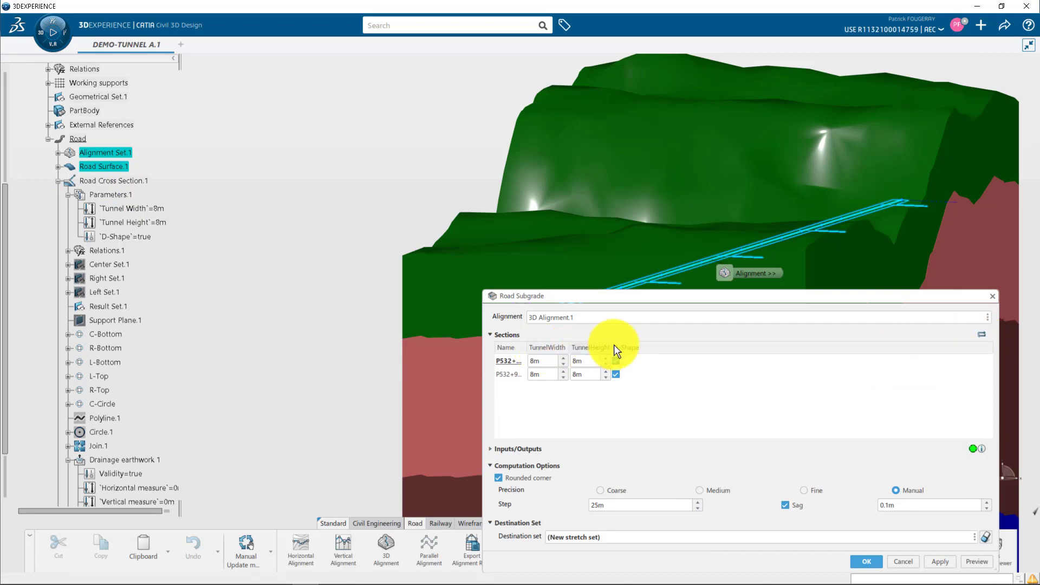
left_click(981, 334)
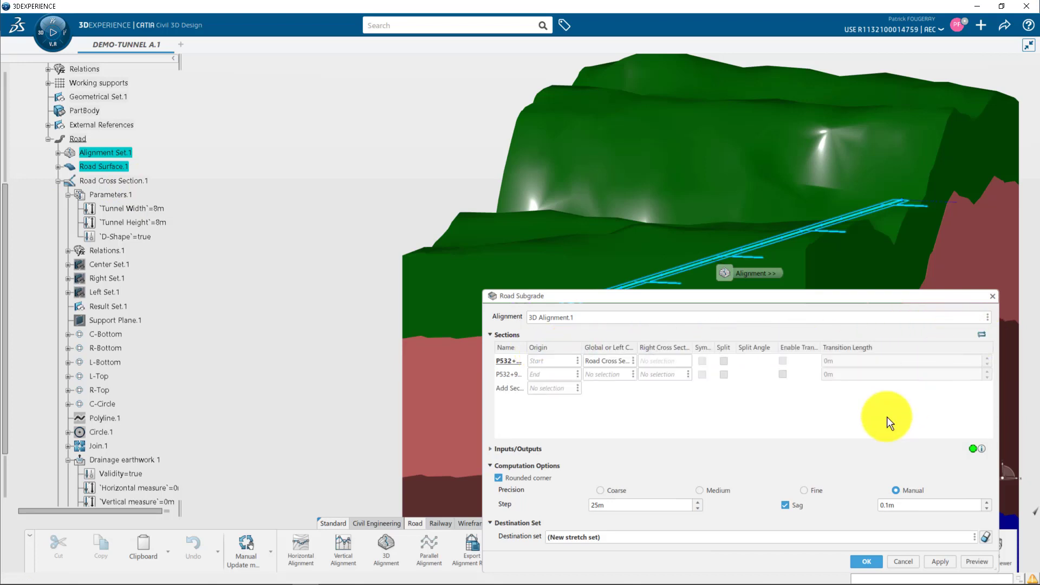
left_click(859, 560)
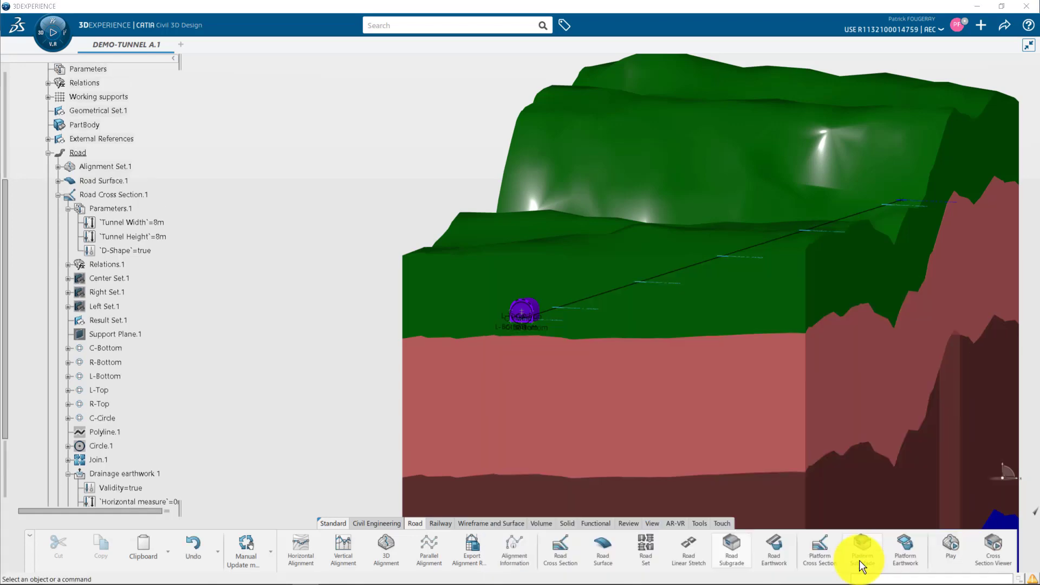
- Examine the new tunnel subgrade up close and locate its Drainage earthwork feature in the specification tree
left_click(532, 349)
middle_click_drag(532, 349, 524, 272)
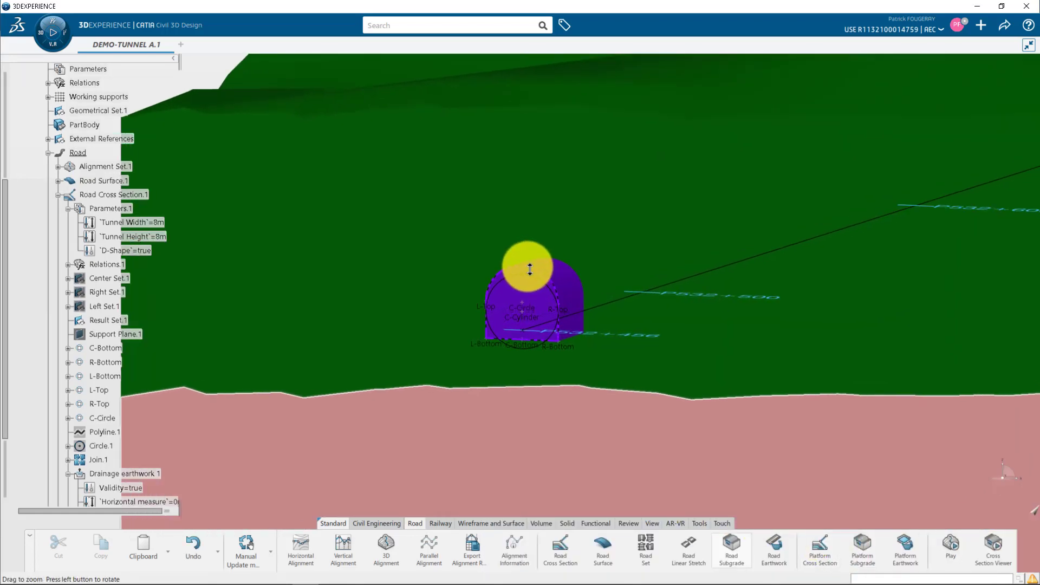
right_click(566, 280)
left_click(580, 287)
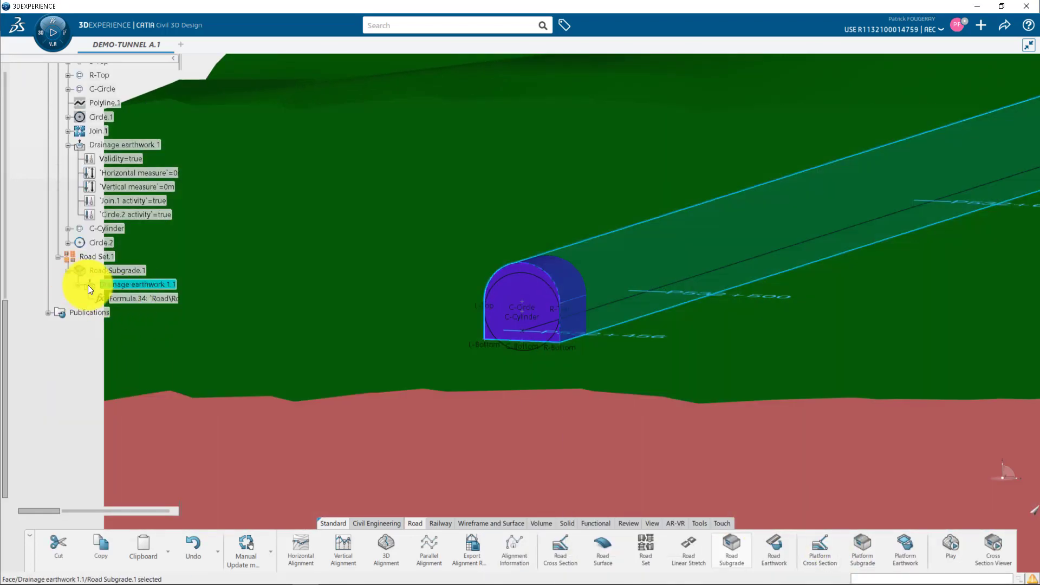
middle_click_drag(75, 354, 105, 342)
left_click(225, 325)
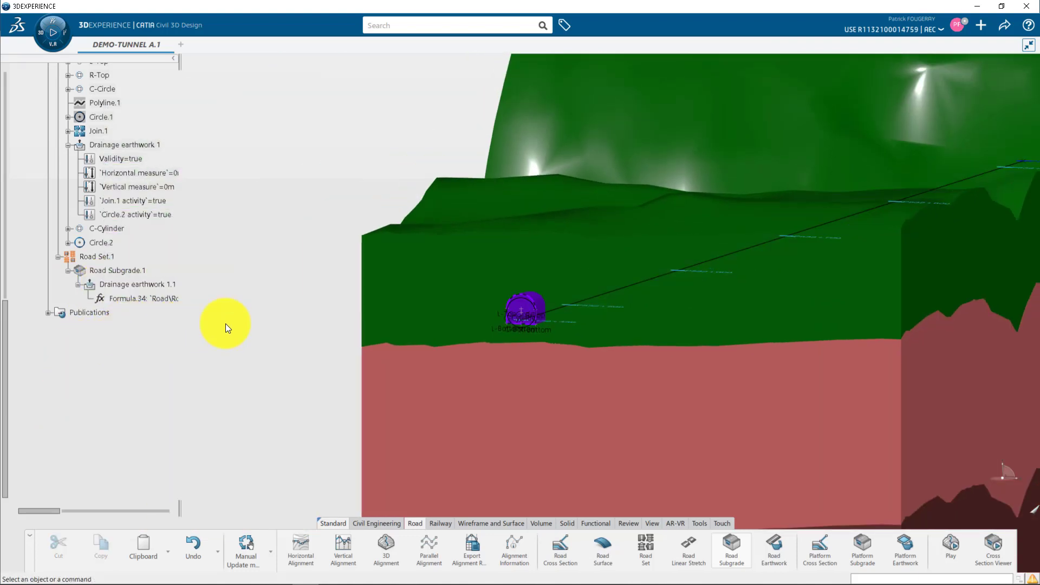
- Edit Road Set.1 to use the Ground, Rock, Clay and BedRock external references as geology and create excavation and filling works
left_click(103, 259)
double_click(103, 259)
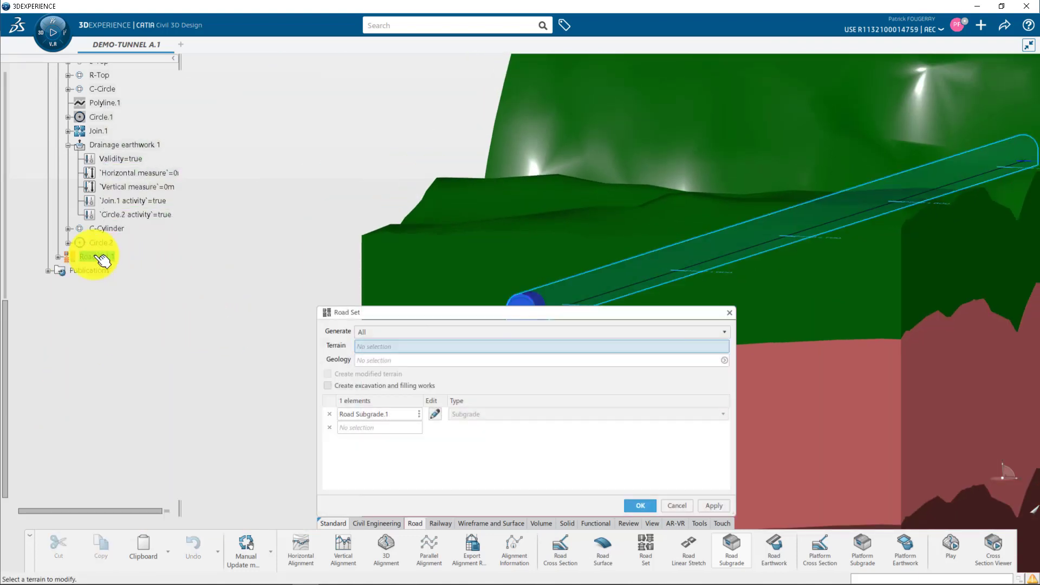
left_click(383, 361)
left_click_drag(5, 325, 11, 158)
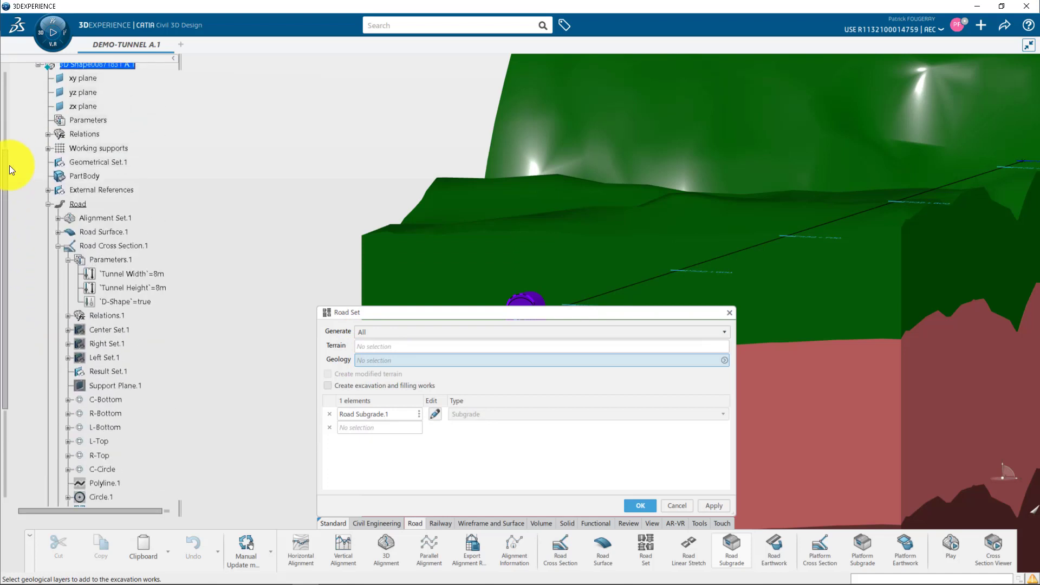
left_click(58, 245)
scroll(9, 212, "up", 3)
left_click(48, 267)
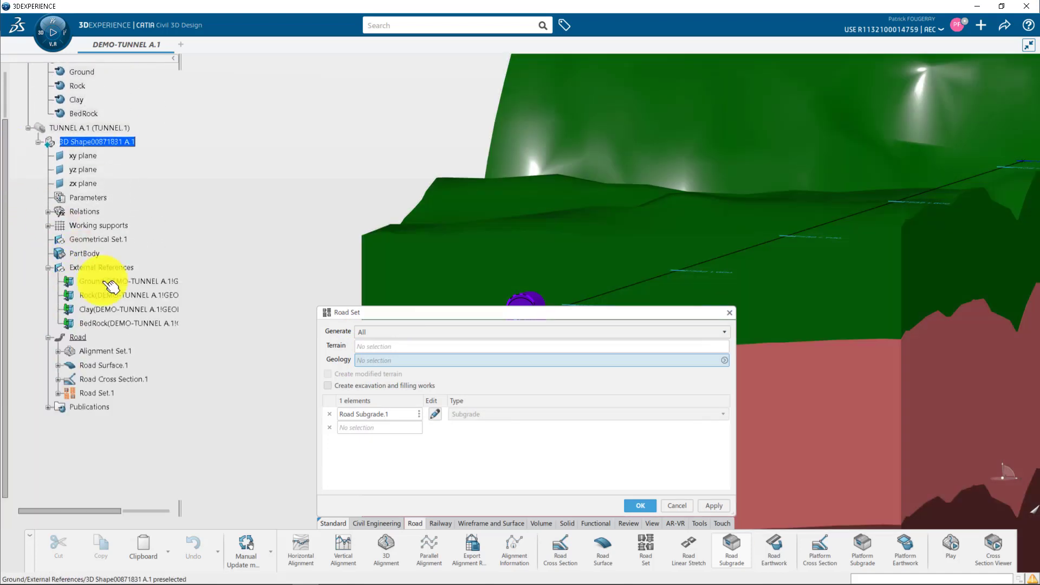
left_click(92, 281)
left_click(115, 296)
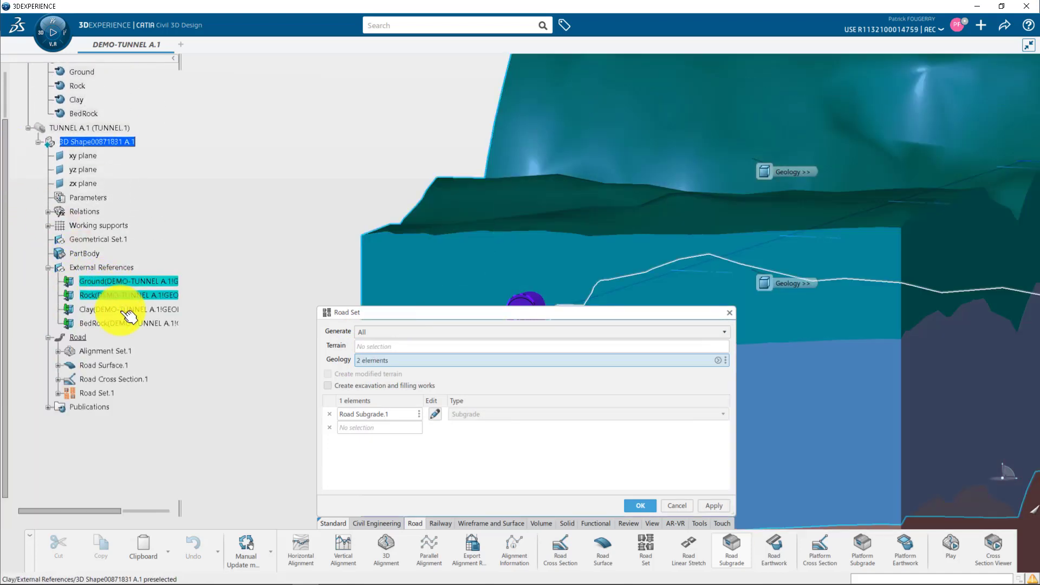
left_click(124, 309)
left_click(131, 324)
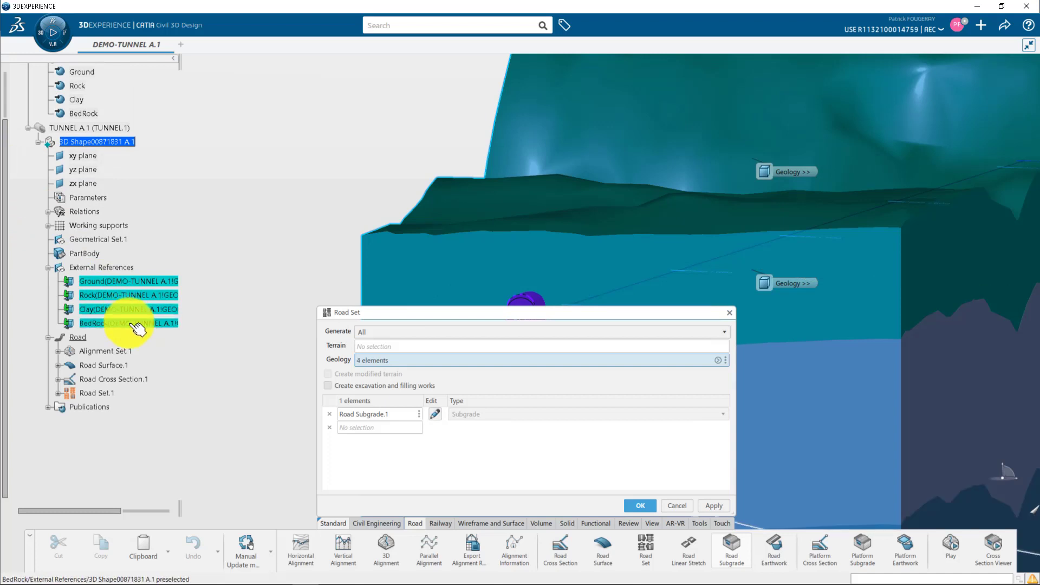
left_click(327, 385)
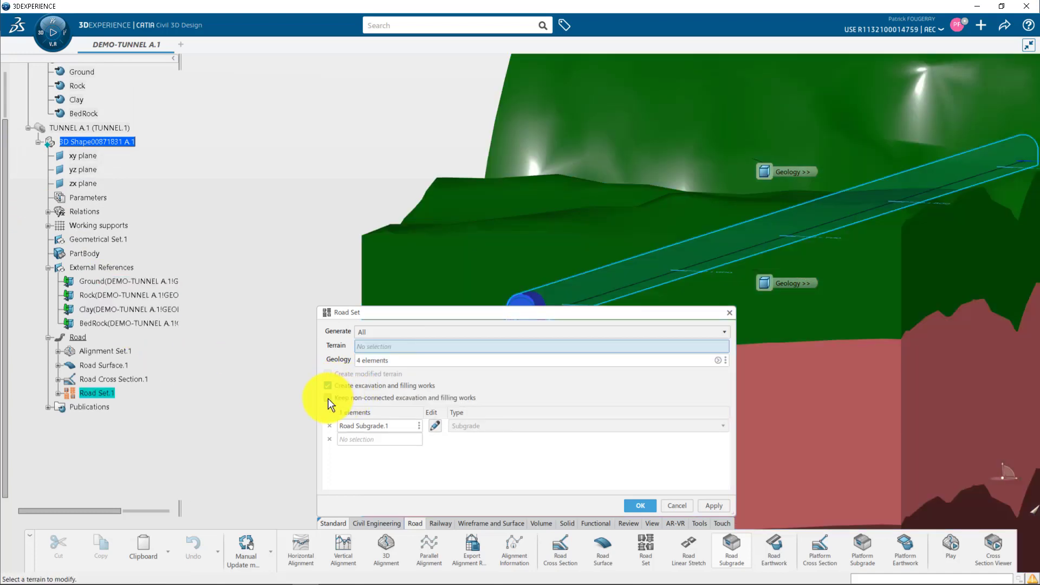
left_click(645, 503)
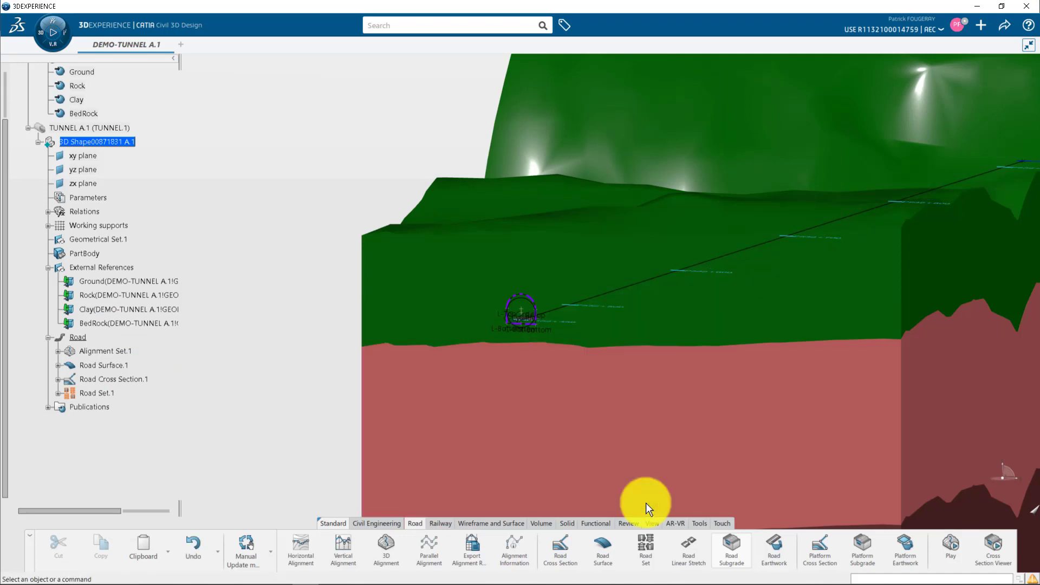
- Highlight the Ground and Rock excavation works of Road Set.1 and examine their extents along the tunnel
left_click(58, 392)
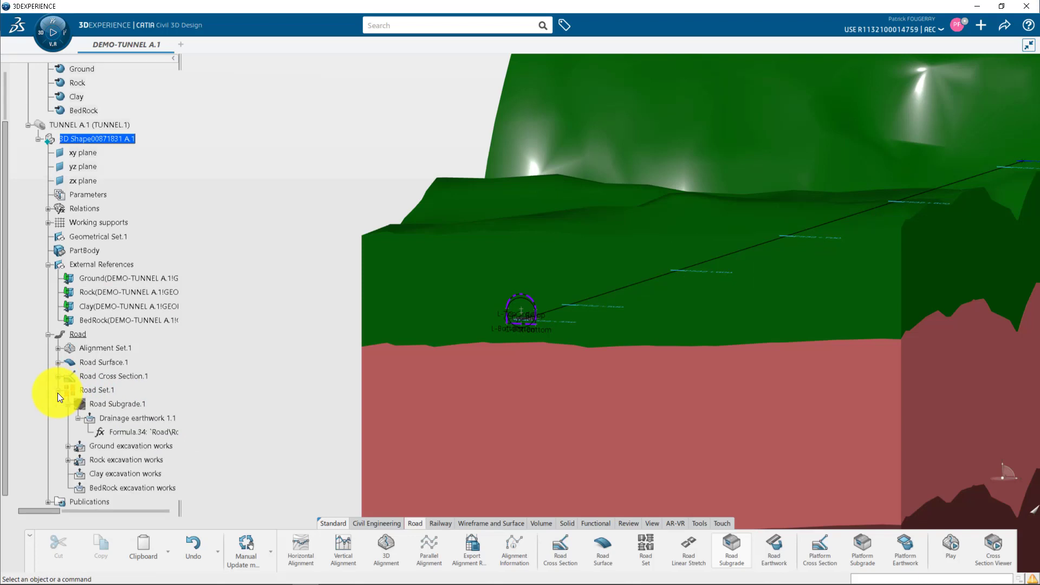
left_click(145, 445)
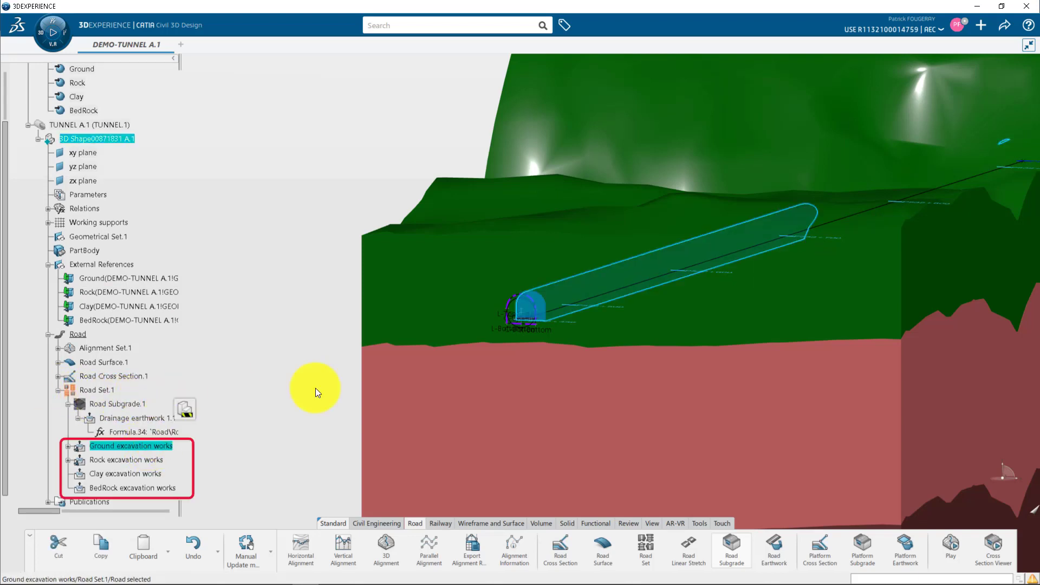
middle_click_drag(569, 374, 209, 371)
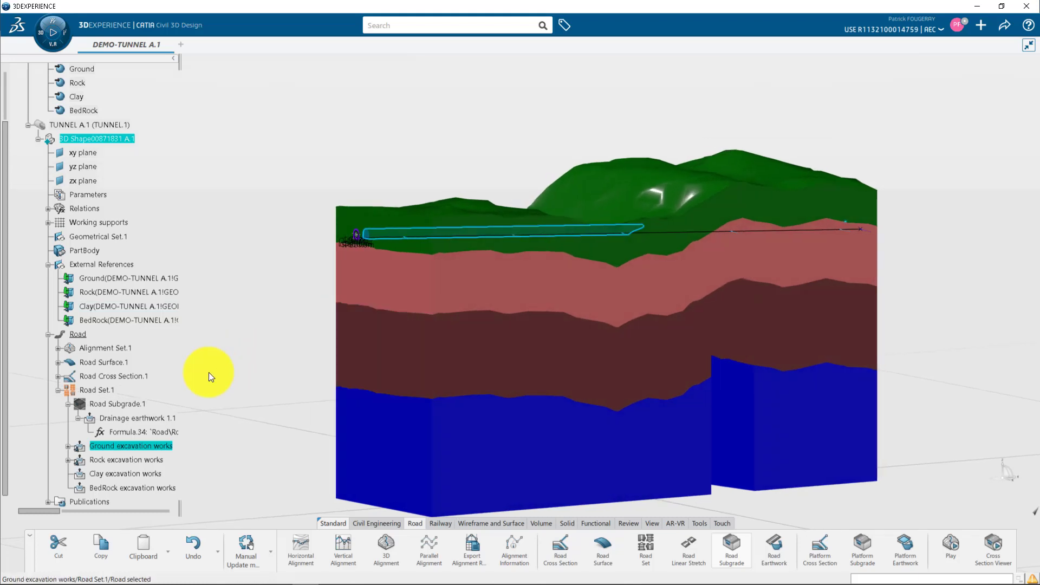
left_click(153, 460)
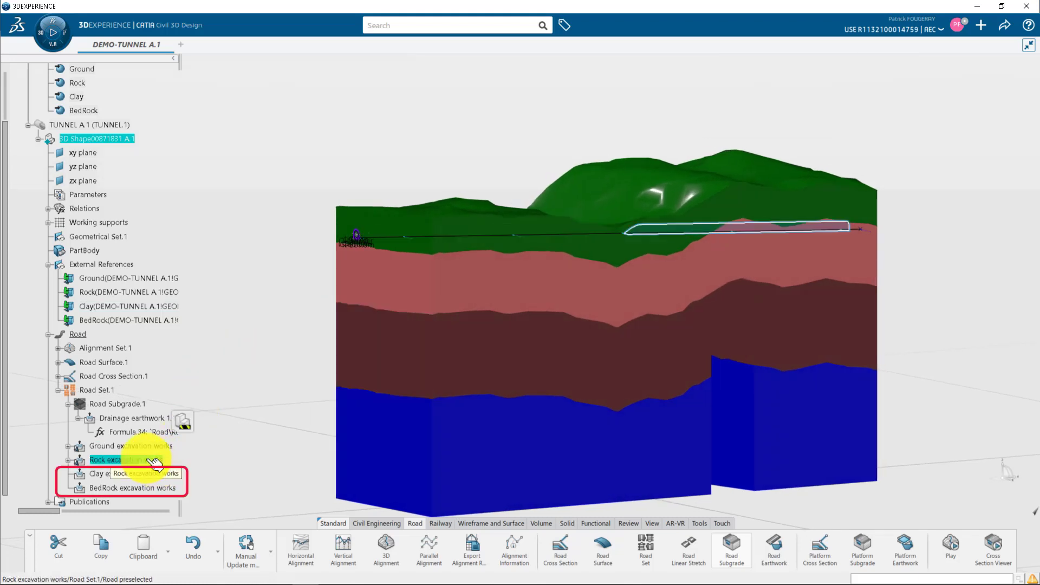
- Check the IFC base quantities of the Rock and Ground excavation works in their BIM attributes
left_click(387, 523)
left_click(649, 545)
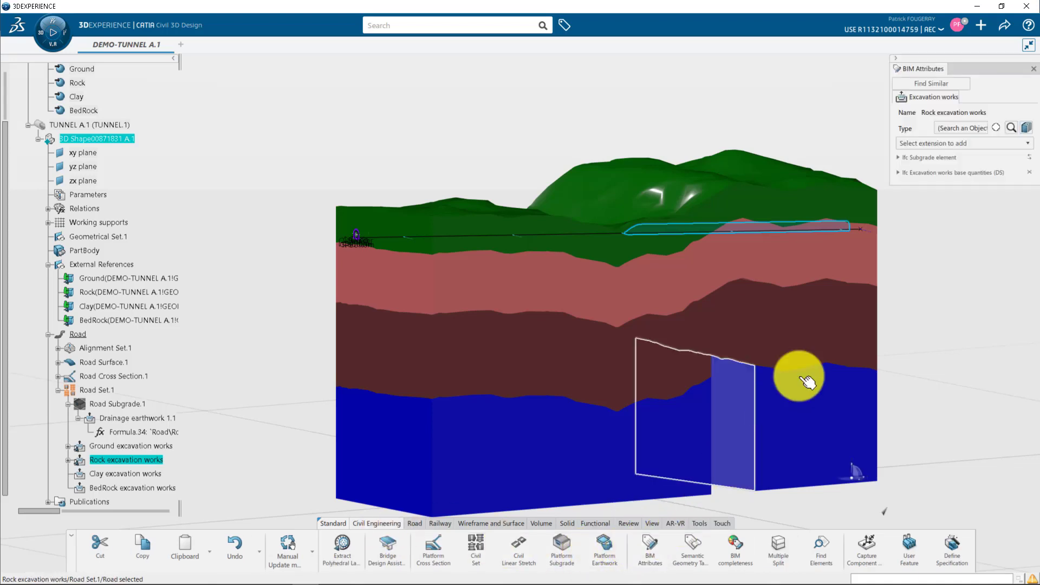
left_click(897, 172)
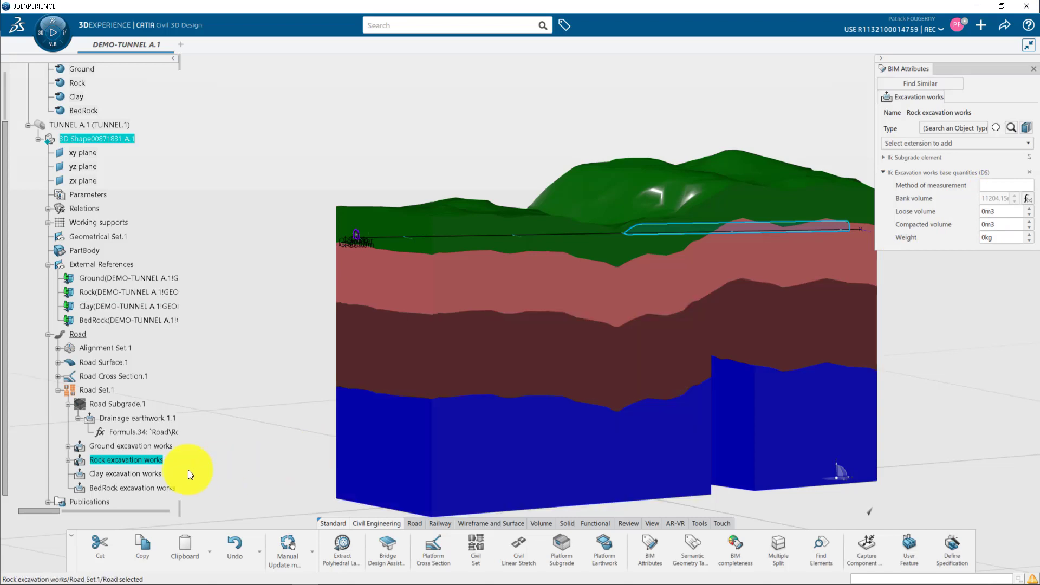
left_click(121, 447)
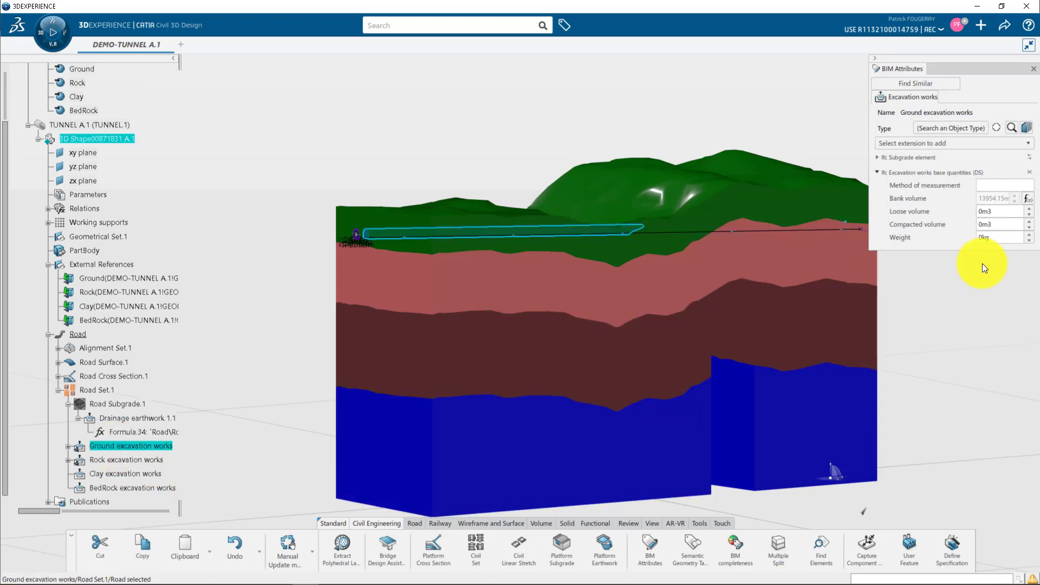
left_click(1033, 69)
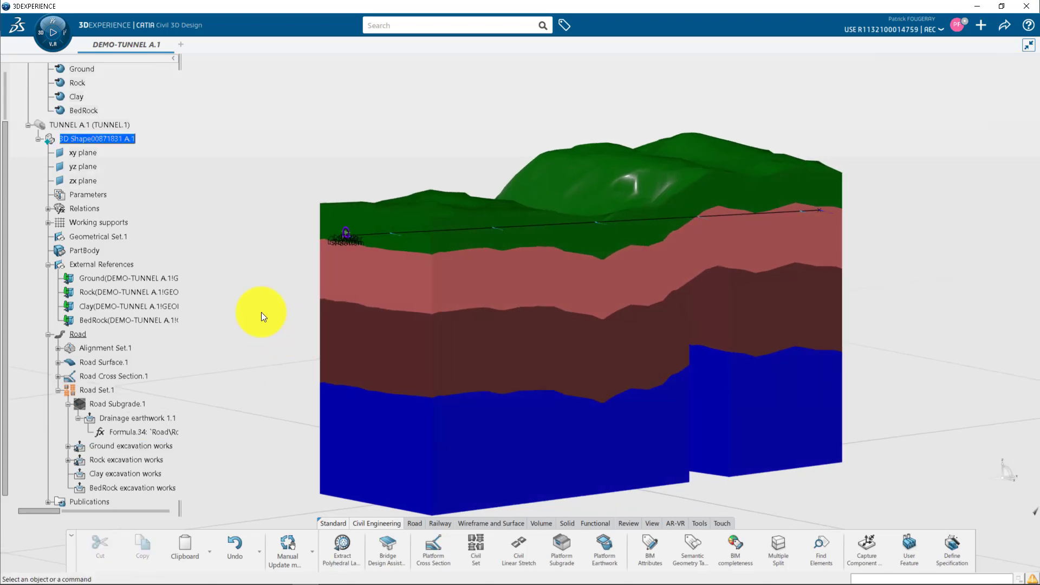
- Hide the External References set to isolate the excavated tunnel volumes
right_click(108, 266)
left_click(138, 305)
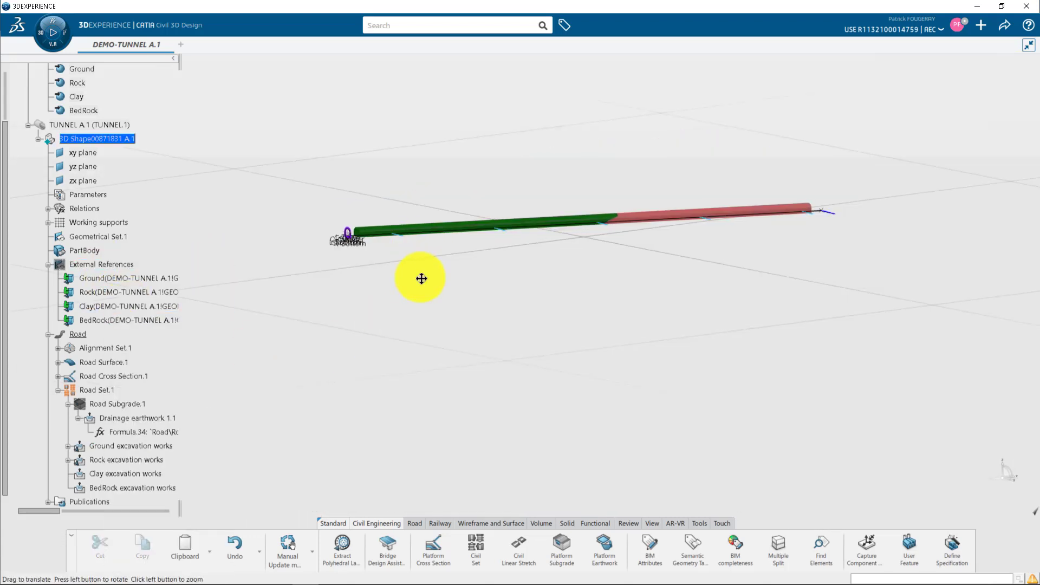
middle_click_drag(420, 278, 614, 358)
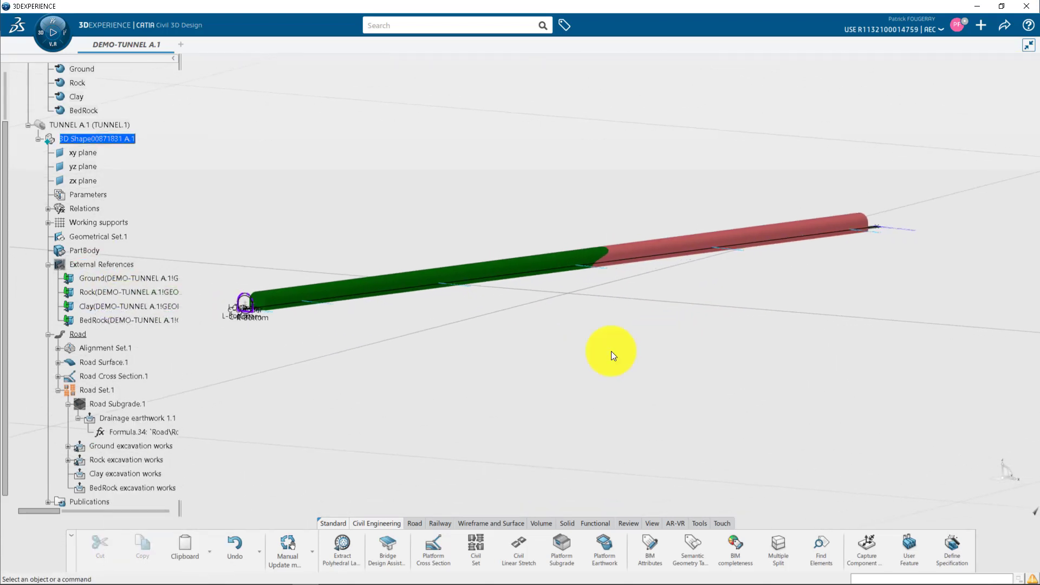
middle_click(279, 305)
middle_click_drag(324, 380, 345, 336)
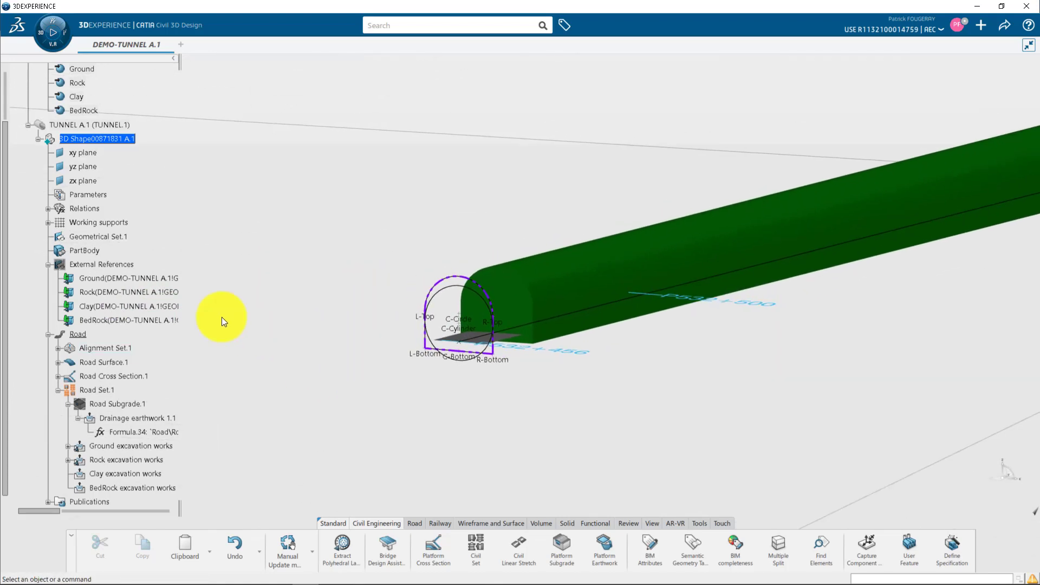
- Edit Road Subgrade.1 to disable D-Shape for both sections and set the TunnelHeight of section P532+456 to 10m
double_click(114, 404)
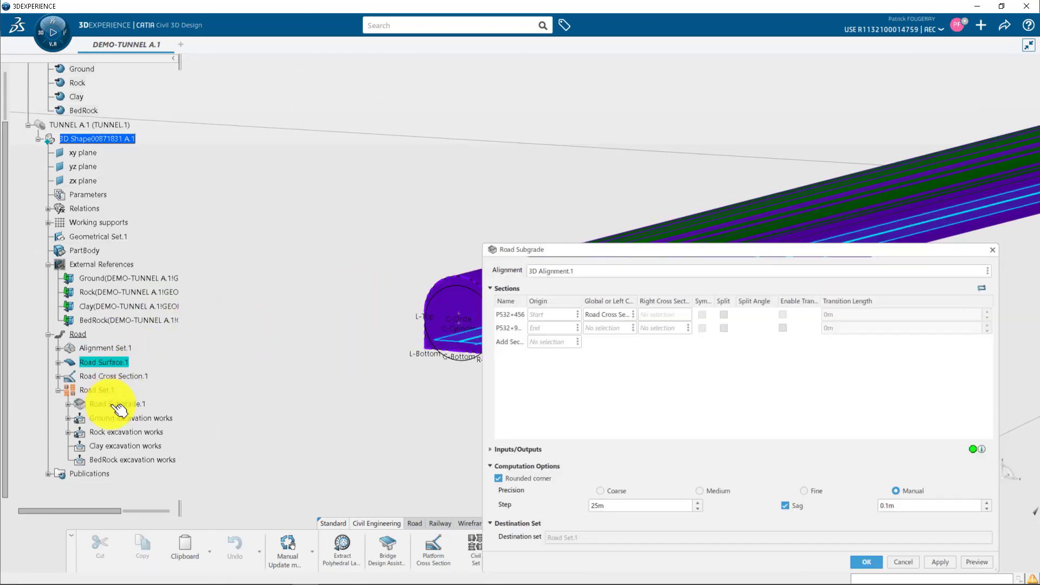
left_click(981, 288)
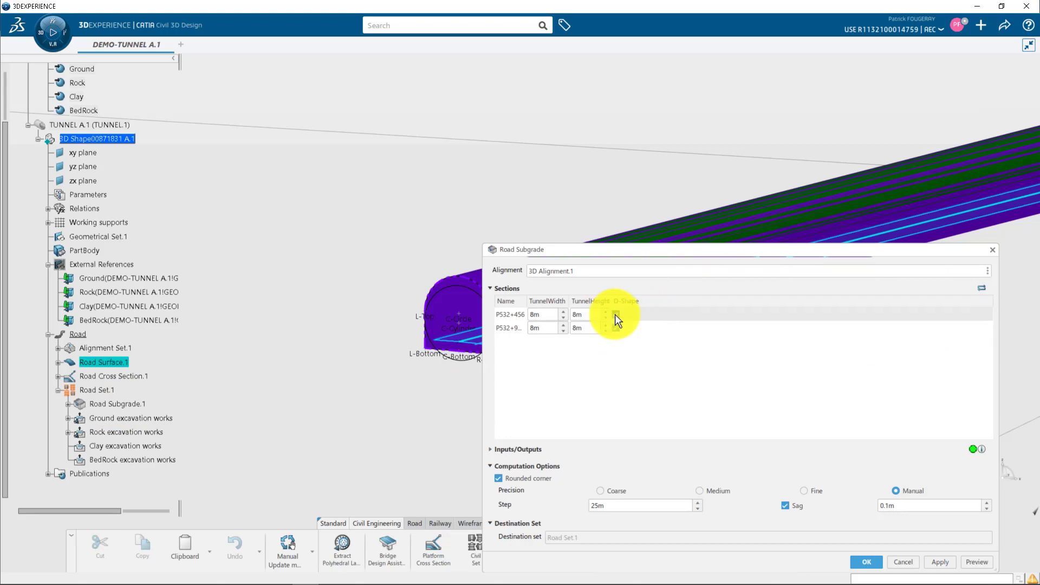
left_click(575, 314)
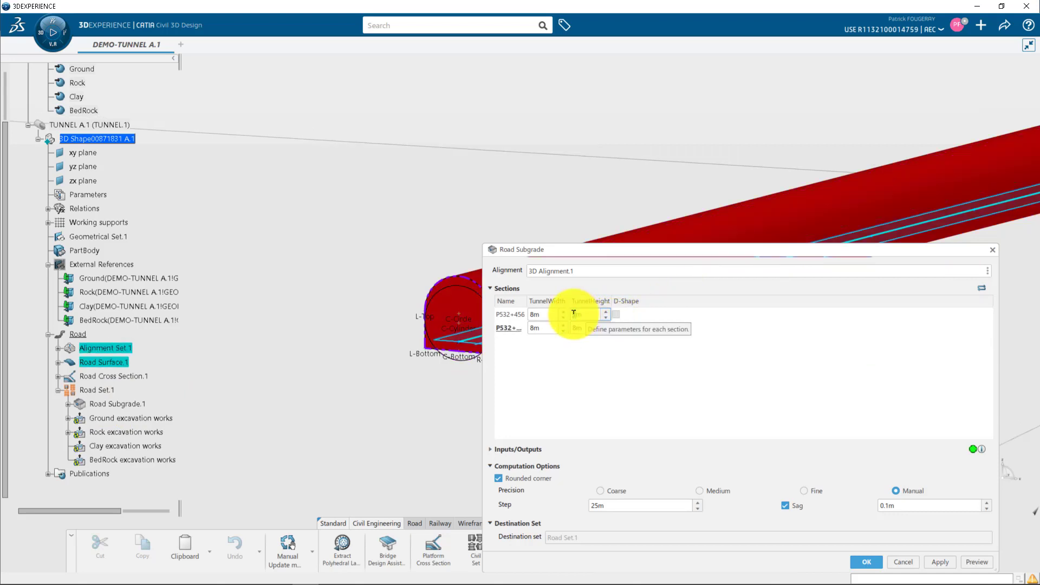
type("10")
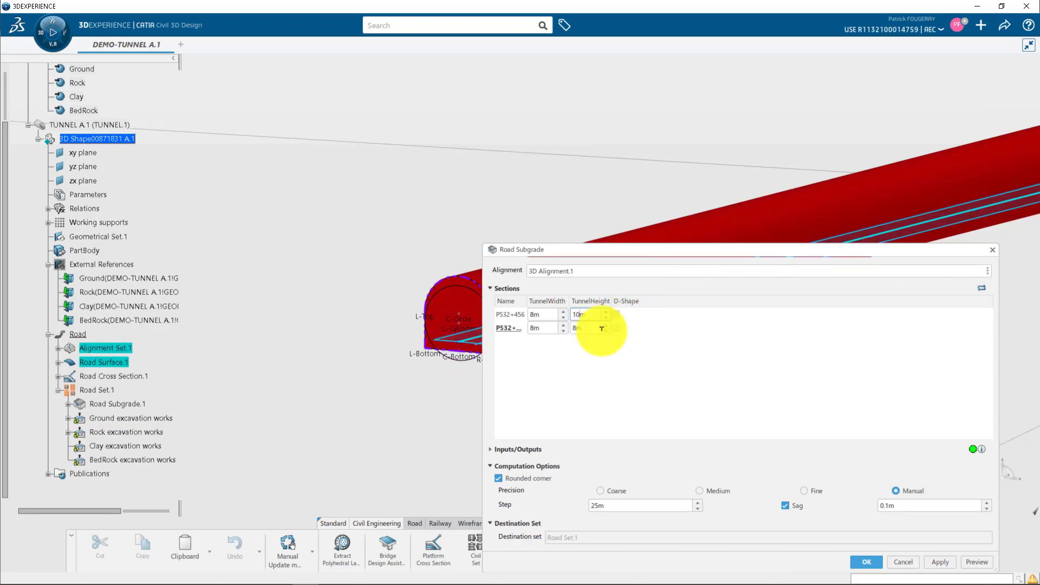
left_click(940, 561)
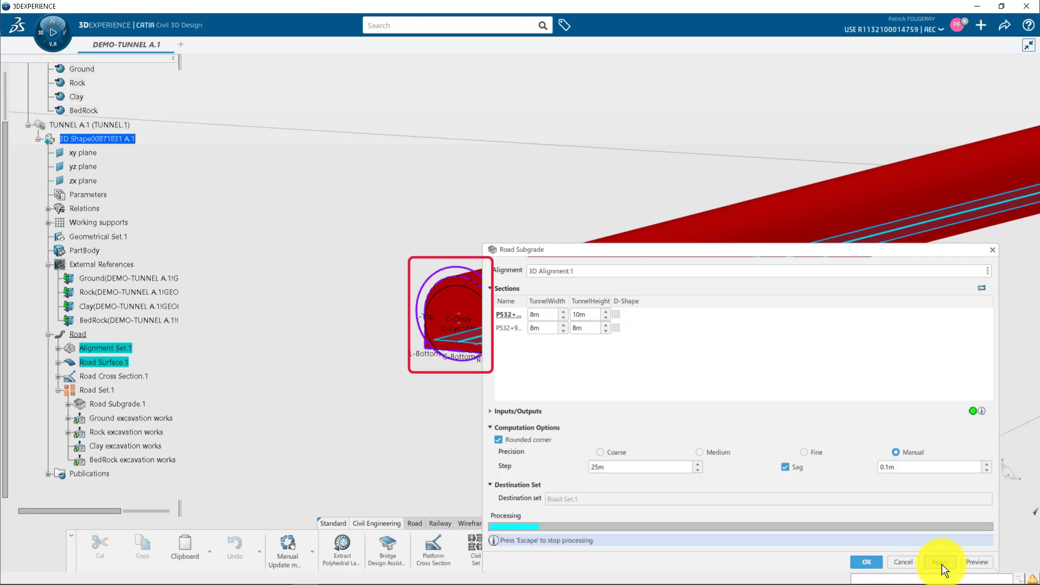
left_click(877, 562)
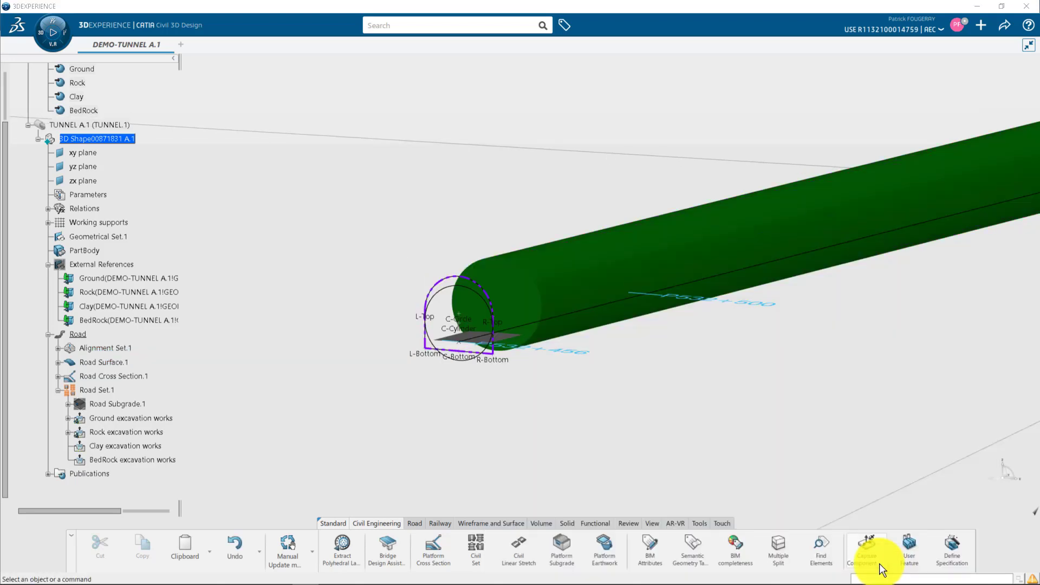
- Check the base quantities of the Ground excavation works for the circular tunnel in its BIM attributes
middle_click_drag(672, 394, 649, 449)
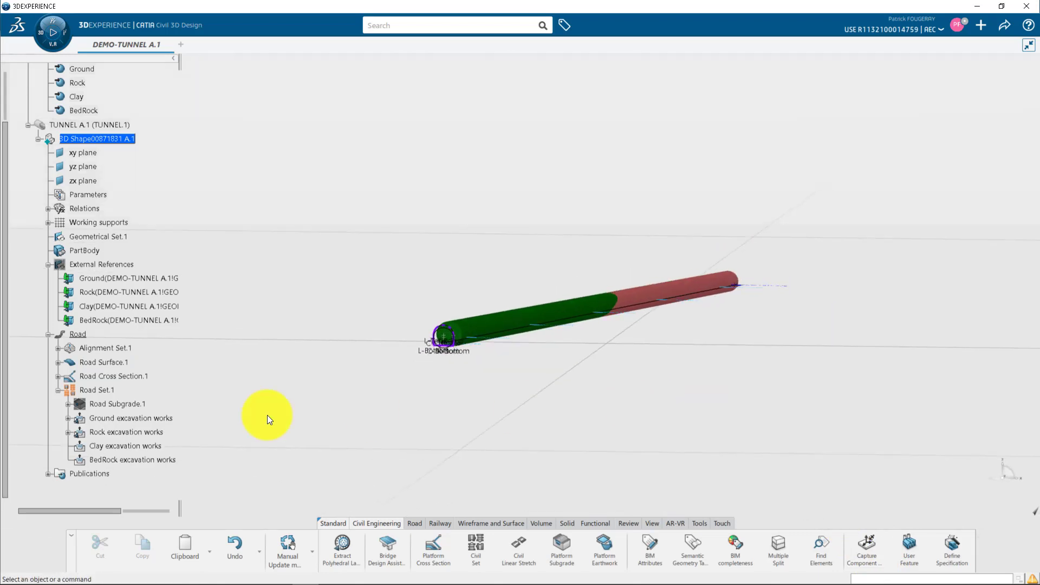
left_click(138, 421)
left_click(650, 544)
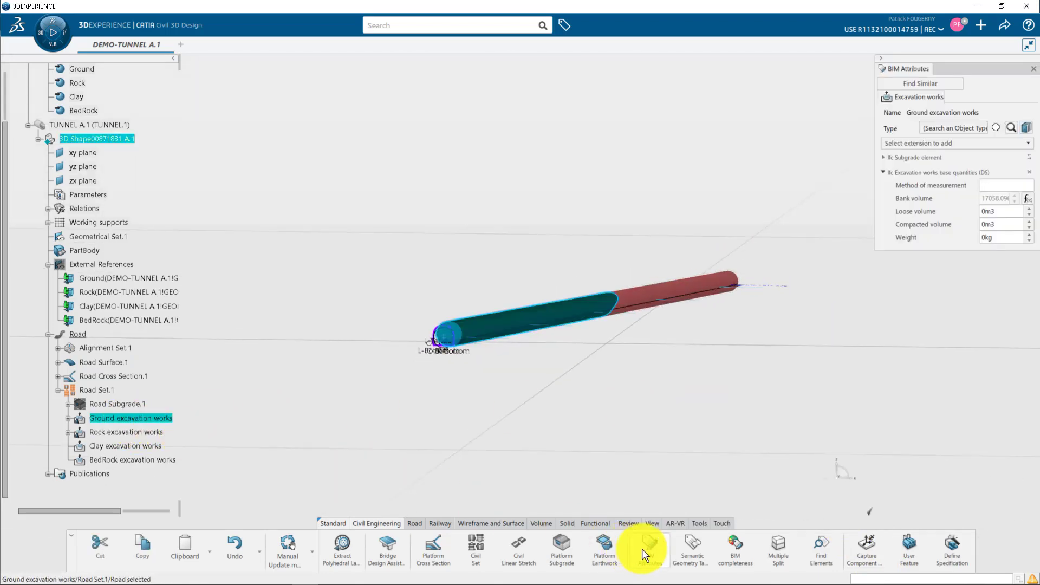
- Check the base quantities of the Rock excavation works for the circular tunnel in its BIM attributes
left_click(119, 433)
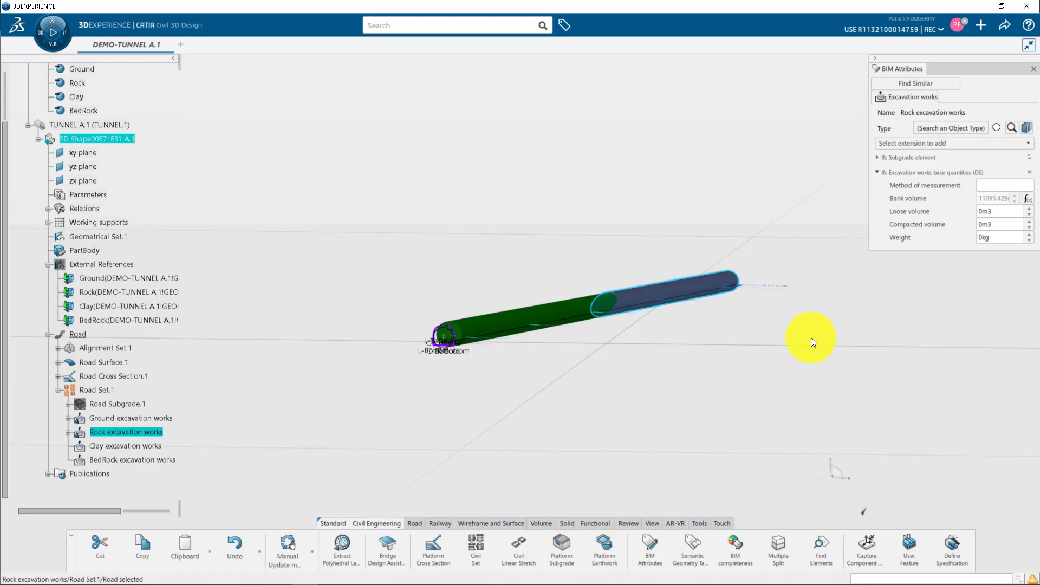
left_click(1033, 69)
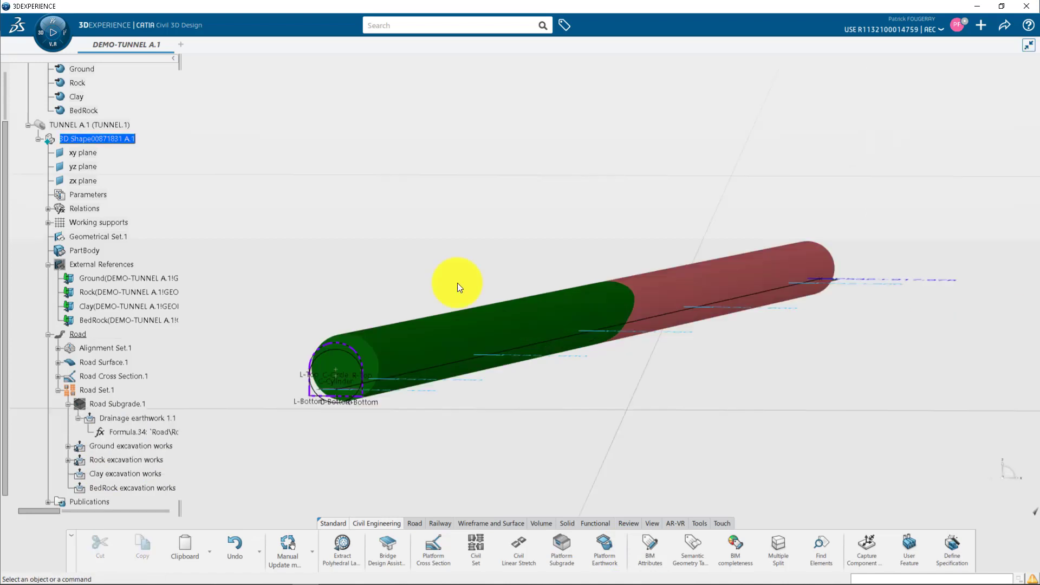
- Edit Vertical Alignment.1 to delete its Angle.5 constraint and tilt the profile line downhill to a slope of about -8.2%
left_click(58, 349)
left_click(68, 361)
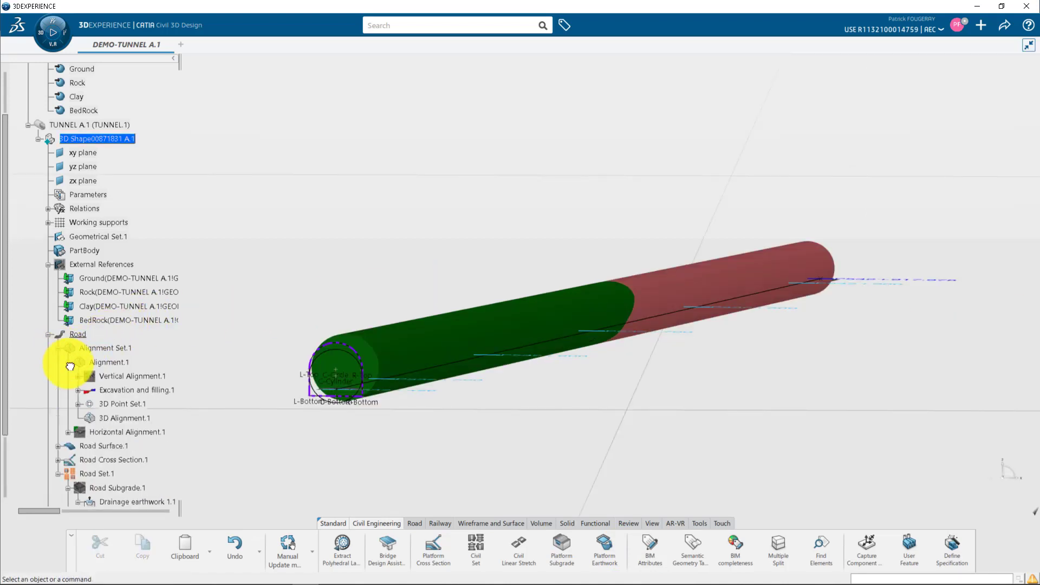
double_click(134, 377)
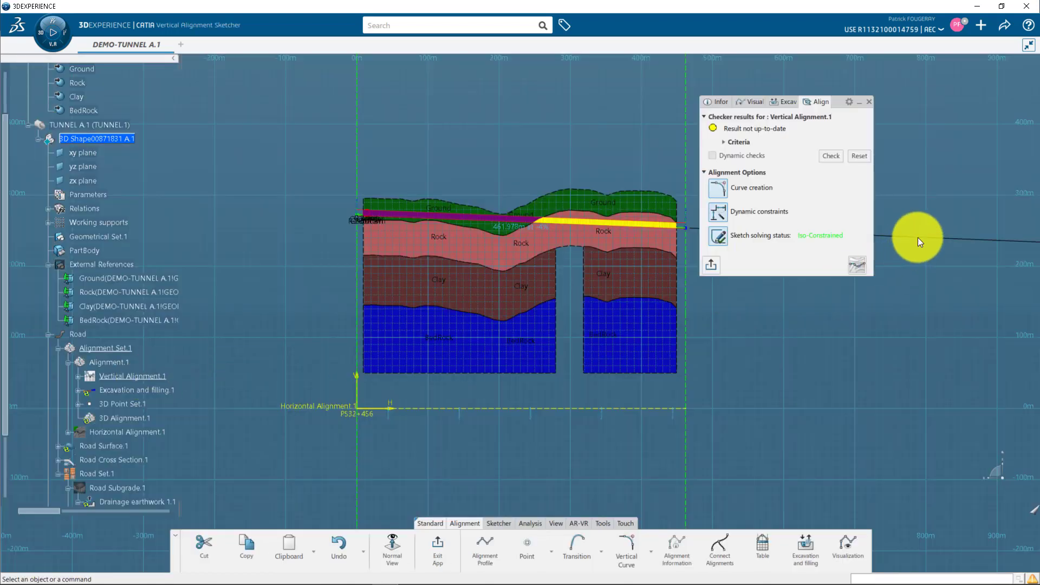
right_click(919, 240)
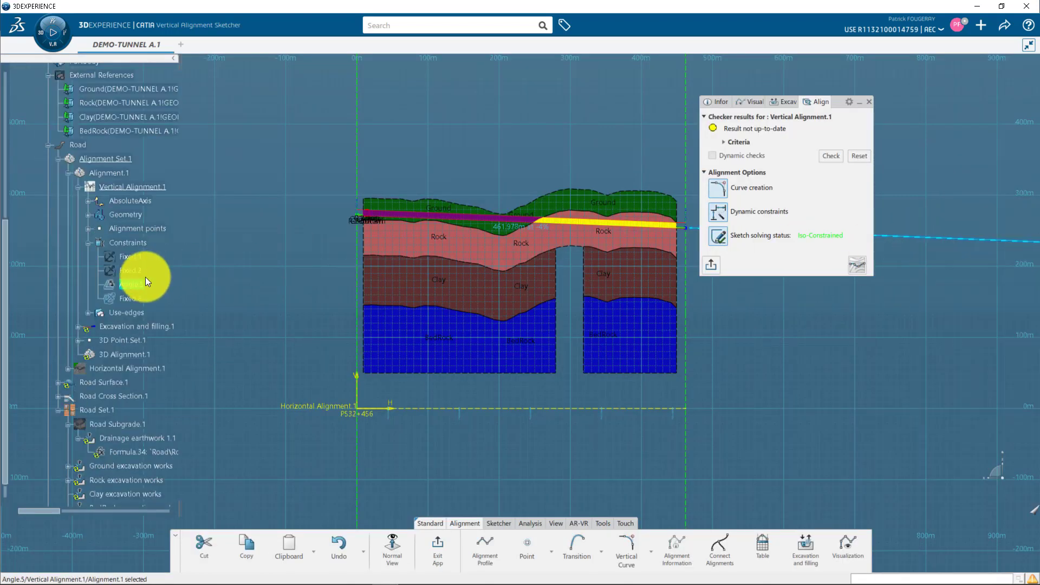
left_click(144, 283)
key("Delete")
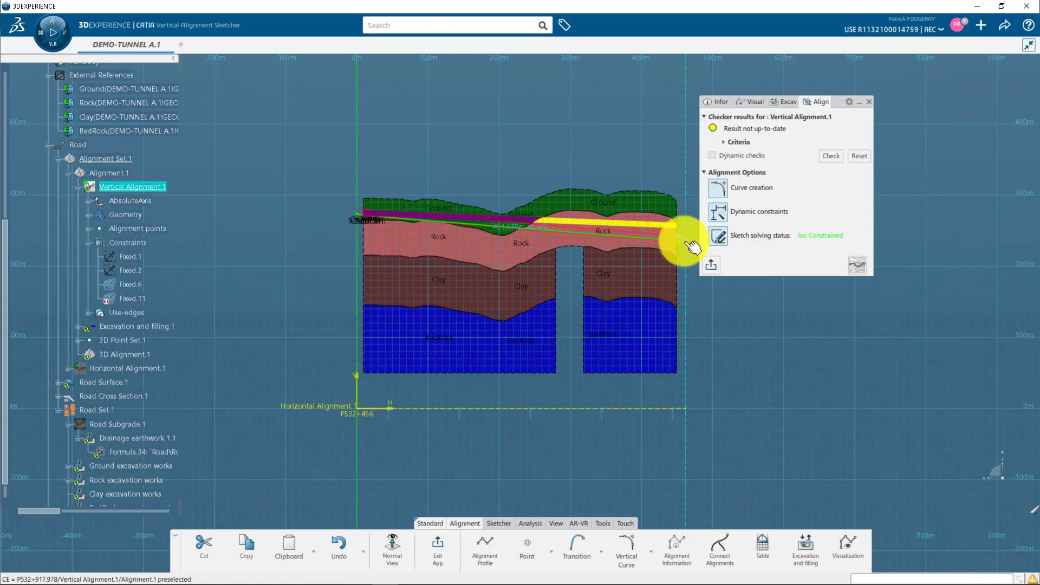
left_click(710, 265)
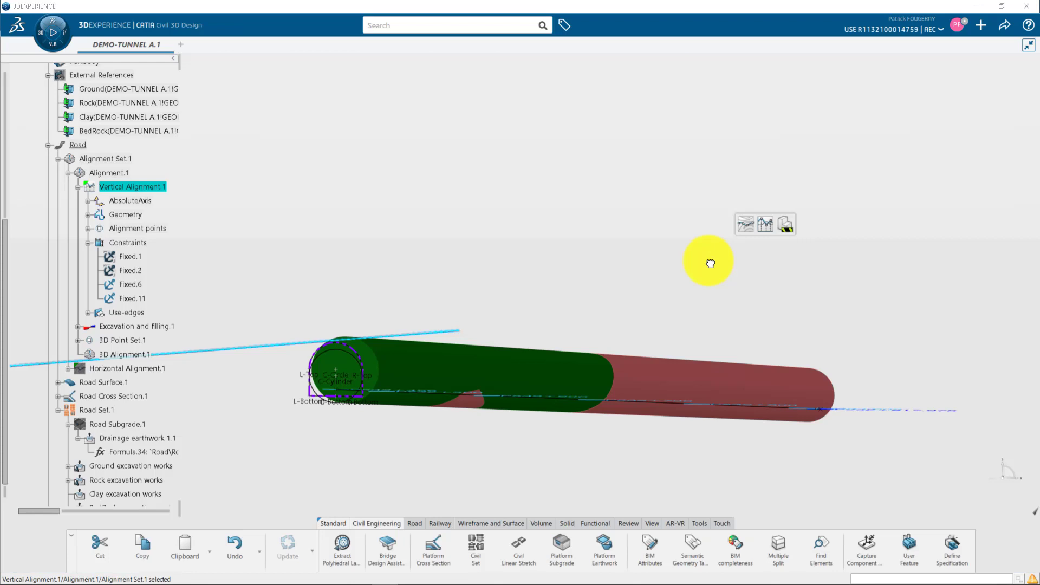
- Inspect the reshaped tunnel volumes and check the Rock excavation works base quantities for the steeper alignment
middle_click_drag(612, 324, 521, 239)
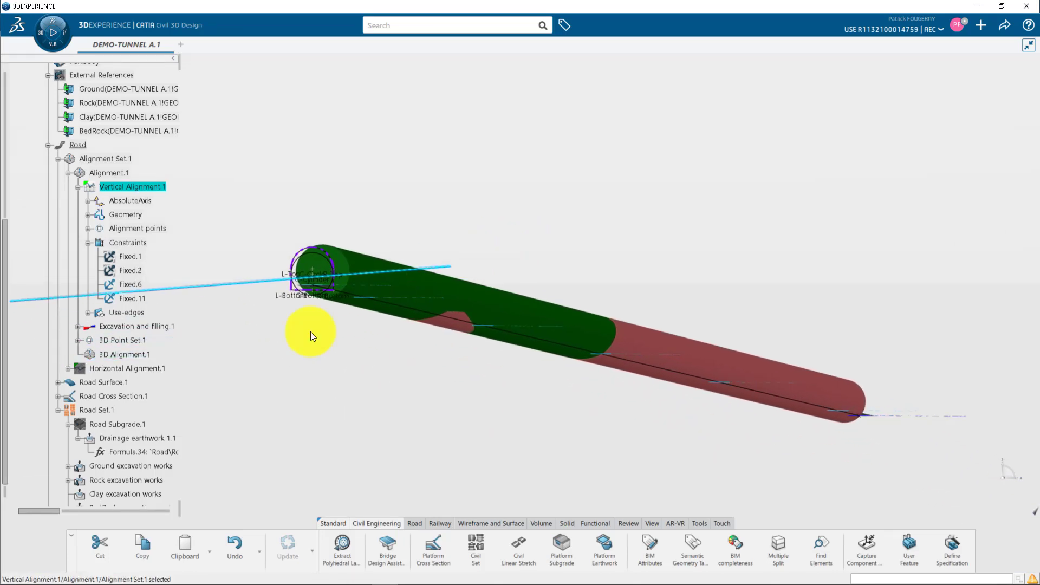
left_click(170, 469)
left_click(168, 481)
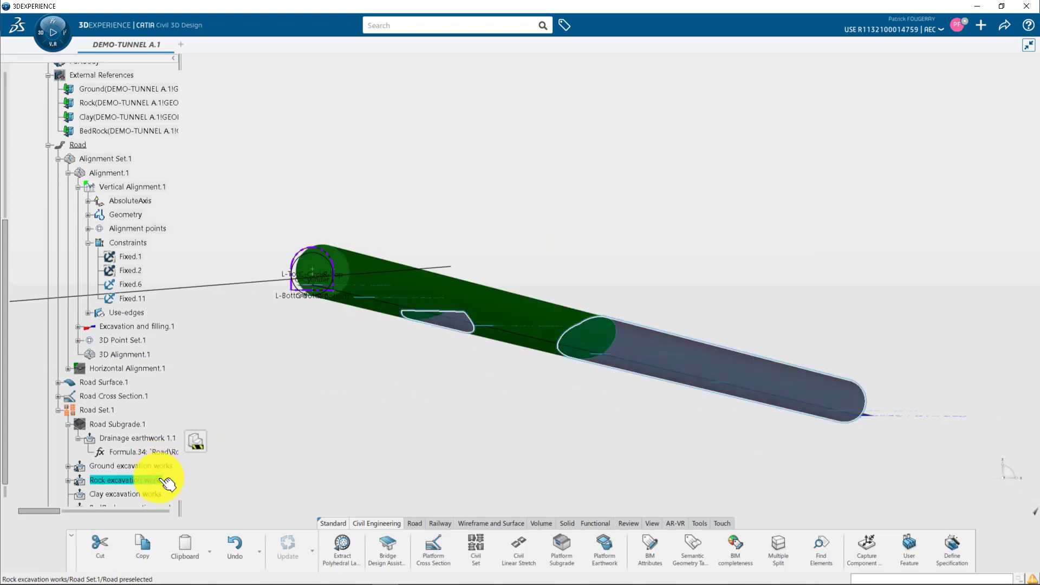
left_click(653, 545)
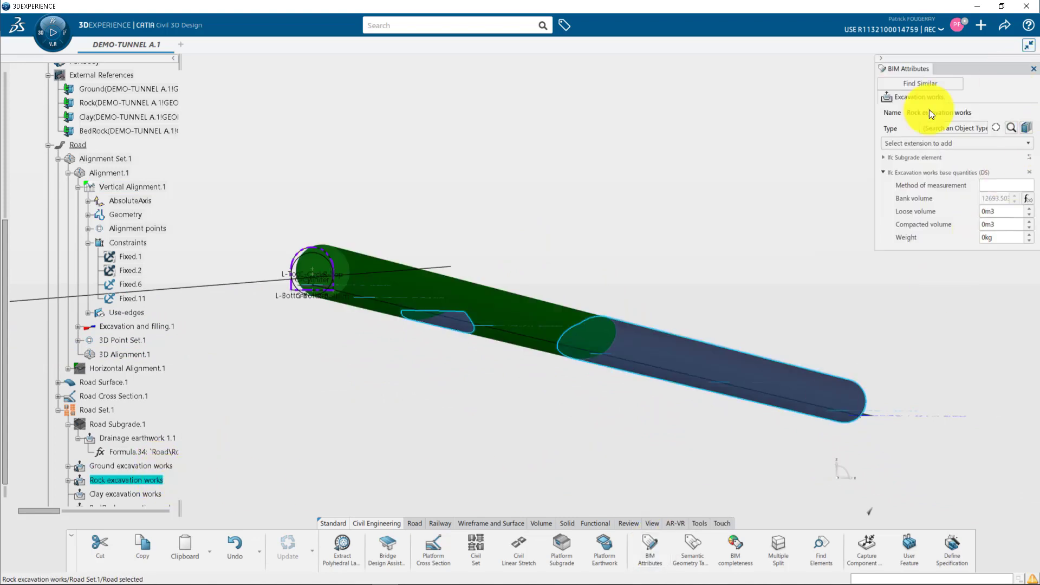
key("Escape")
- Examine the tunnel's cross sections along Road Set.1 with the Cross Section Viewer, advancing to a distance of 144m
middle_click(452, 319)
middle_click_drag(459, 377, 409, 374)
left_click(414, 523)
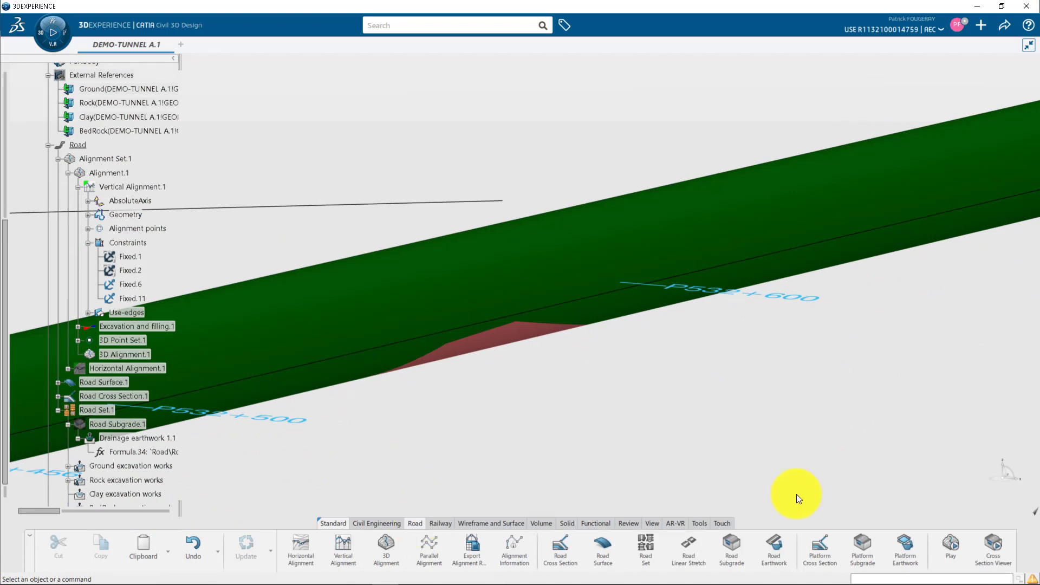
left_click(993, 550)
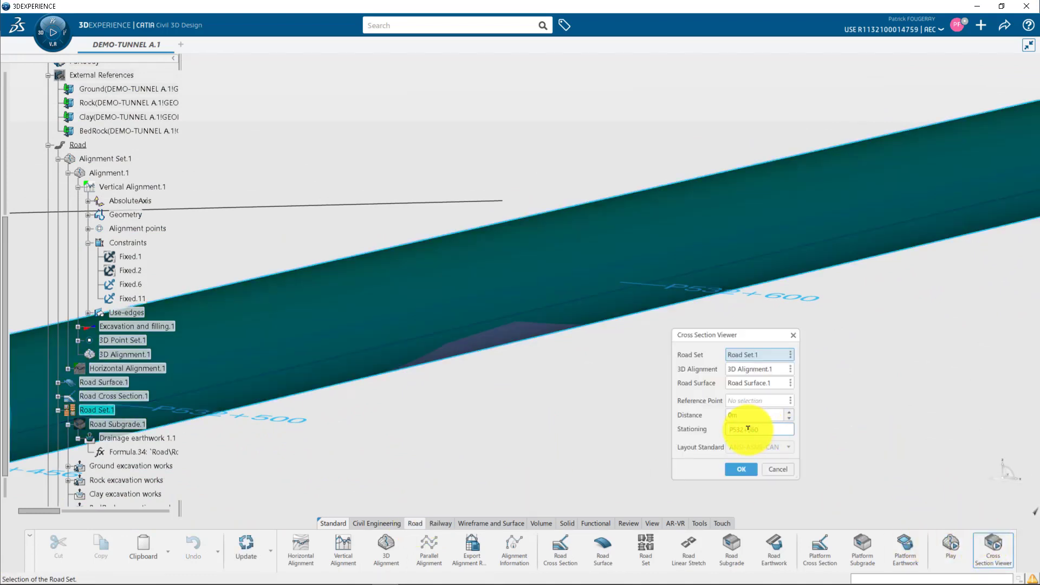
left_click(750, 466)
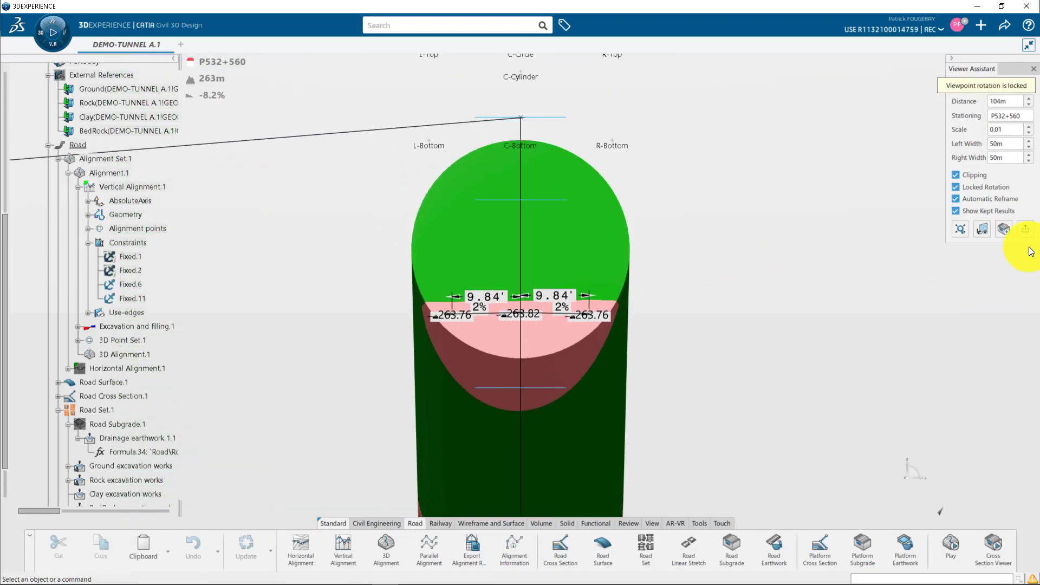
left_click(1015, 128)
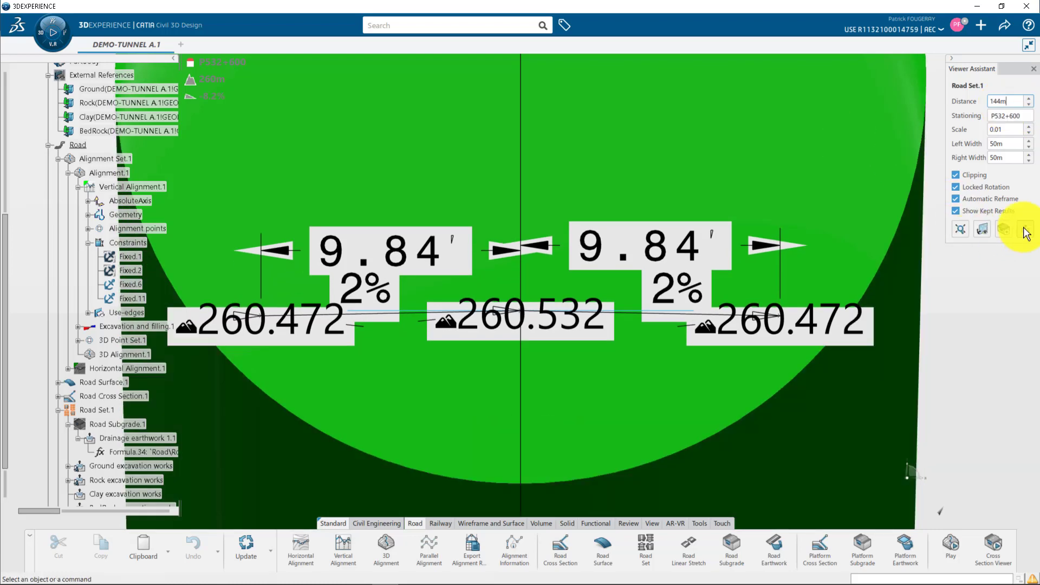
left_click(1025, 230)
- Play the drive along the road with the cross-section display turned on to examine the layers cut by the tunnel
middle_click_drag(664, 171, 649, 229, "ctrl")
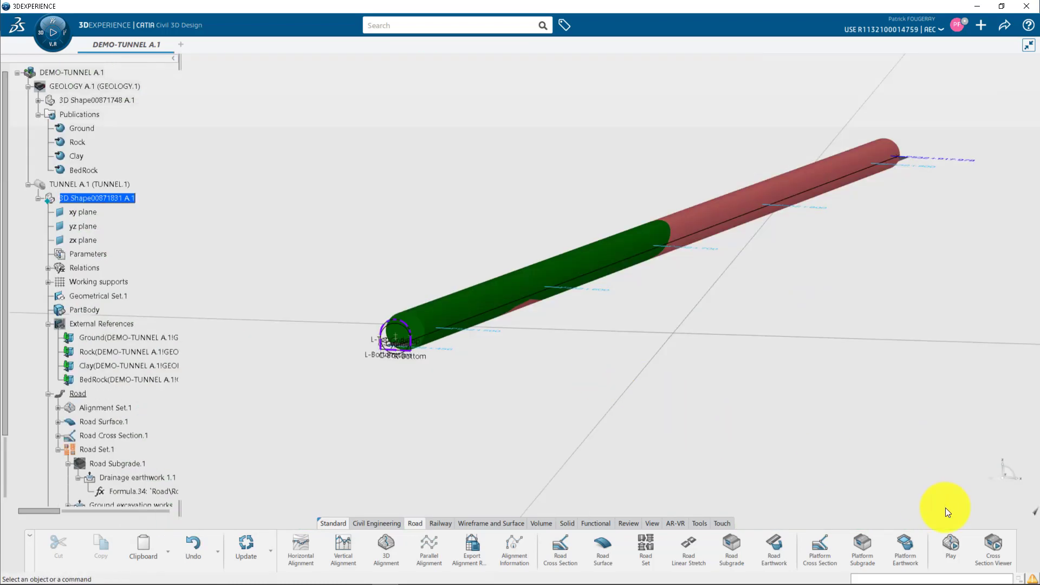
left_click(948, 546)
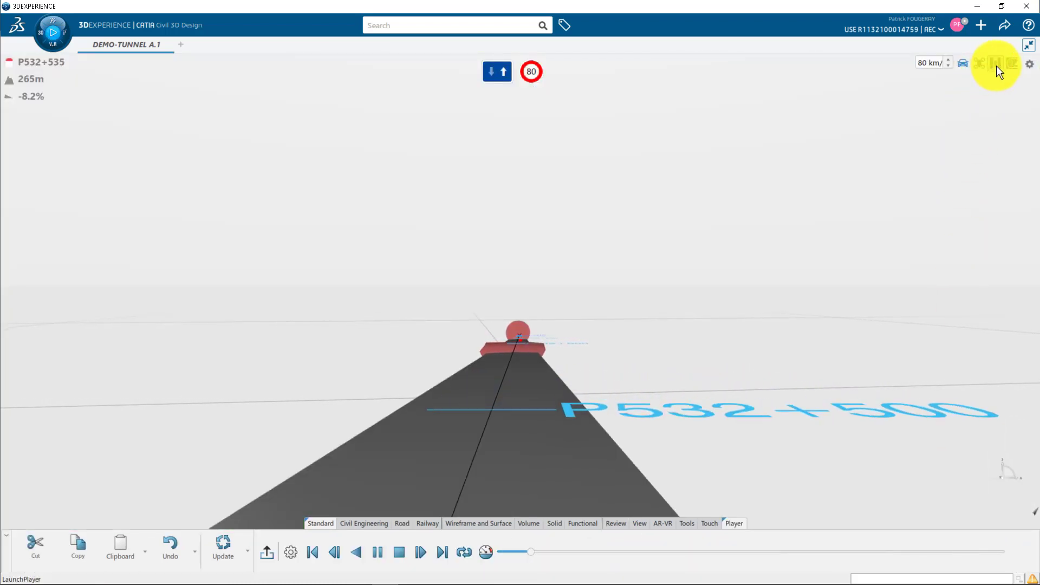
left_click(1011, 64)
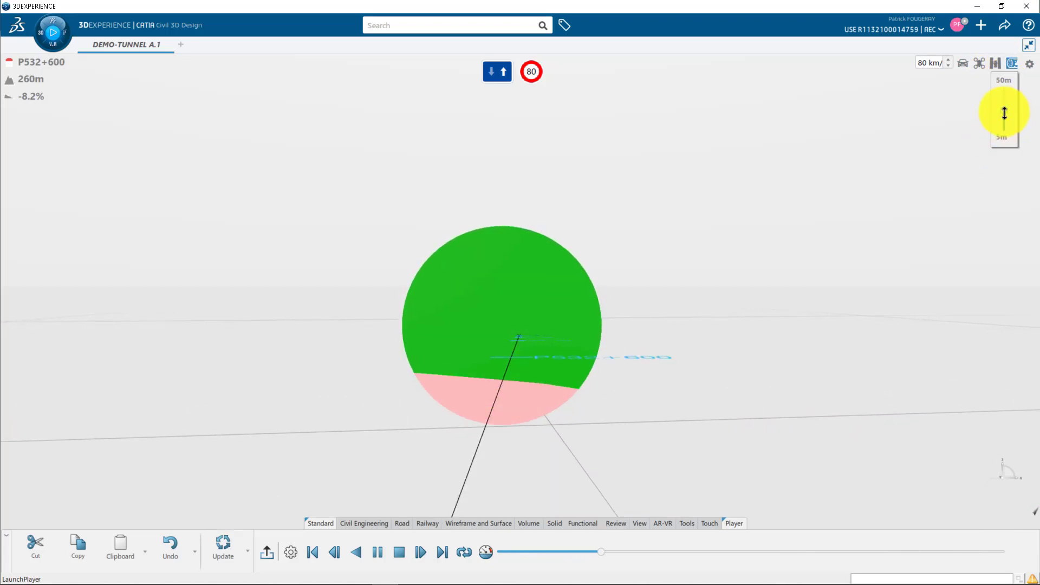
left_click(308, 551)
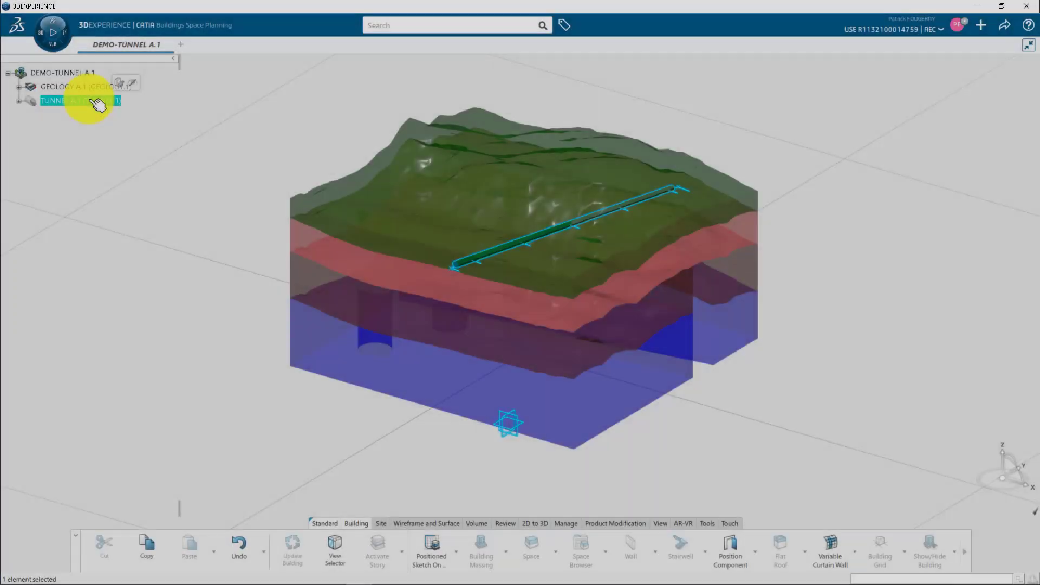
- Insert a new drawing under TUNNEL A.1 and open it
right_click(76, 101)
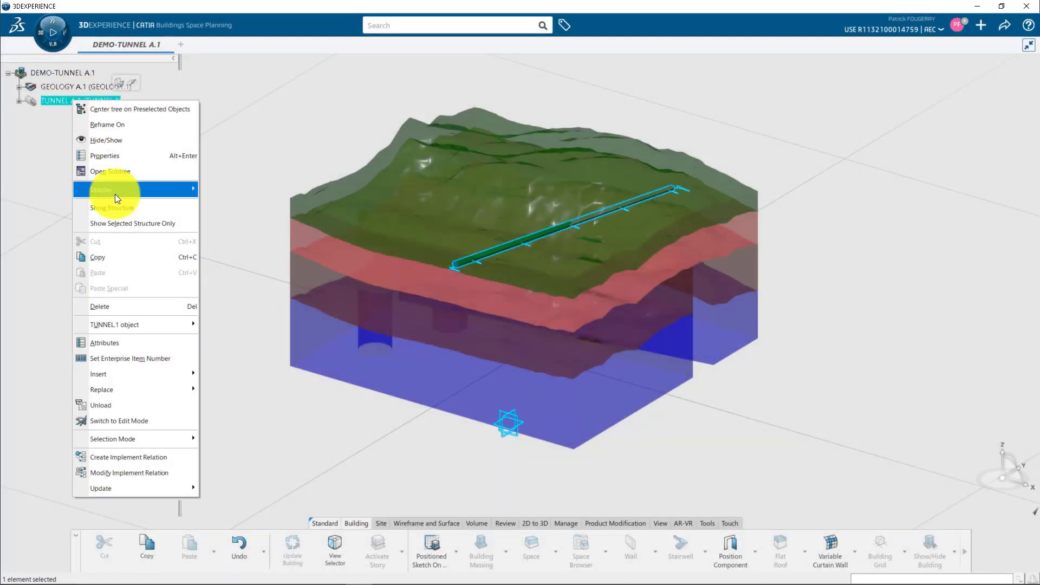
mouse_move(193, 374)
left_click(265, 196)
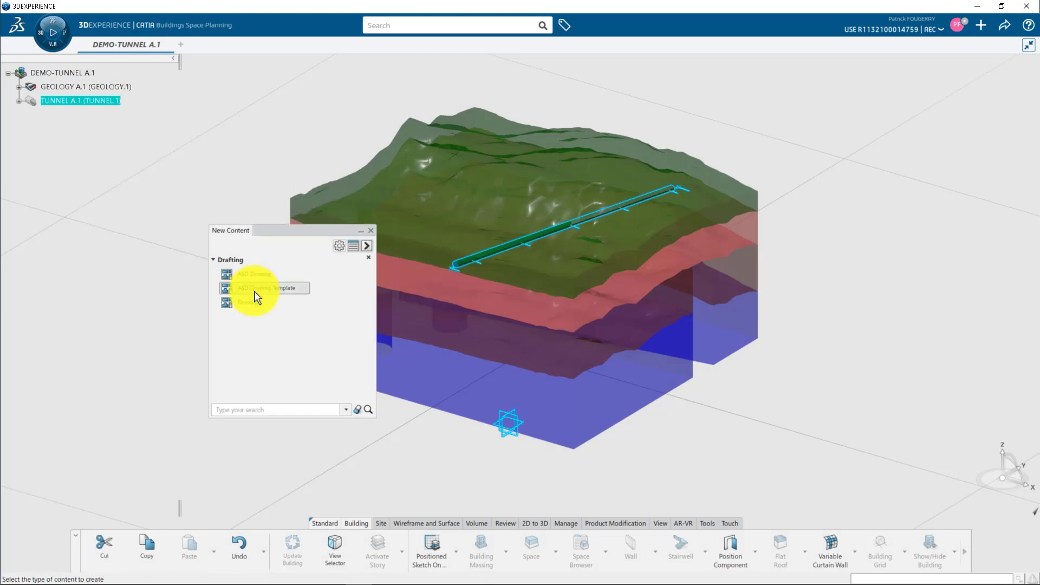
left_click(254, 290)
left_click(874, 518)
left_click(878, 551)
left_click(978, 554)
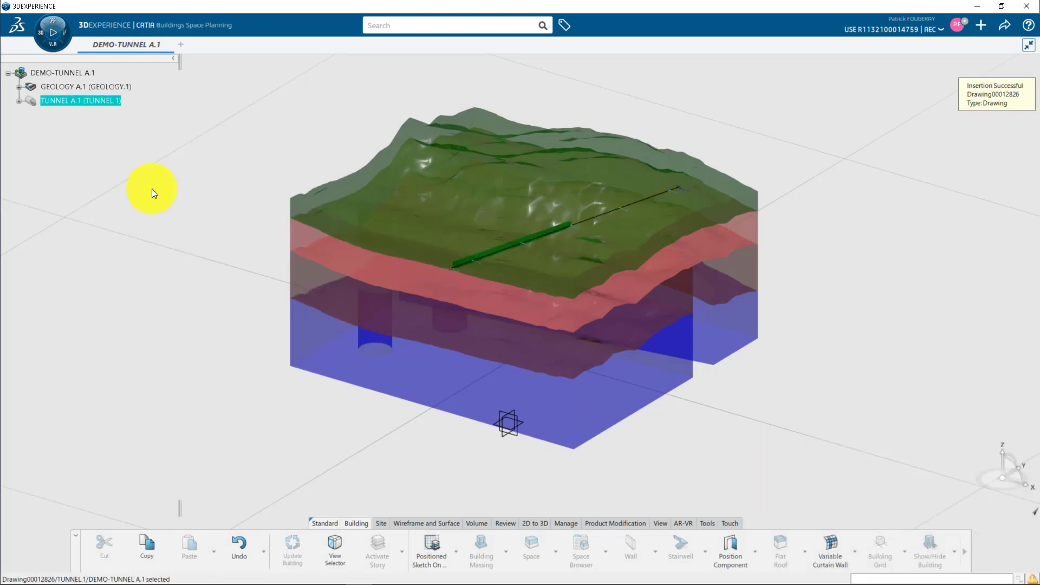
left_click(20, 102)
double_click(80, 131)
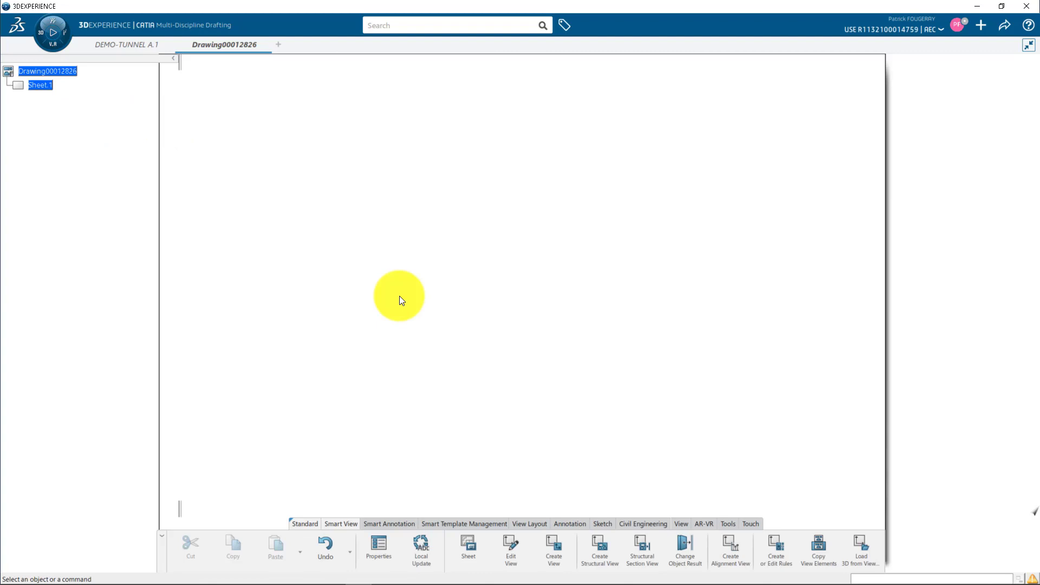
- Start an alignment view in the drawing, with Vertical Alignment.1 of the tunnel as its 3D object
left_click(723, 545)
left_click(135, 44)
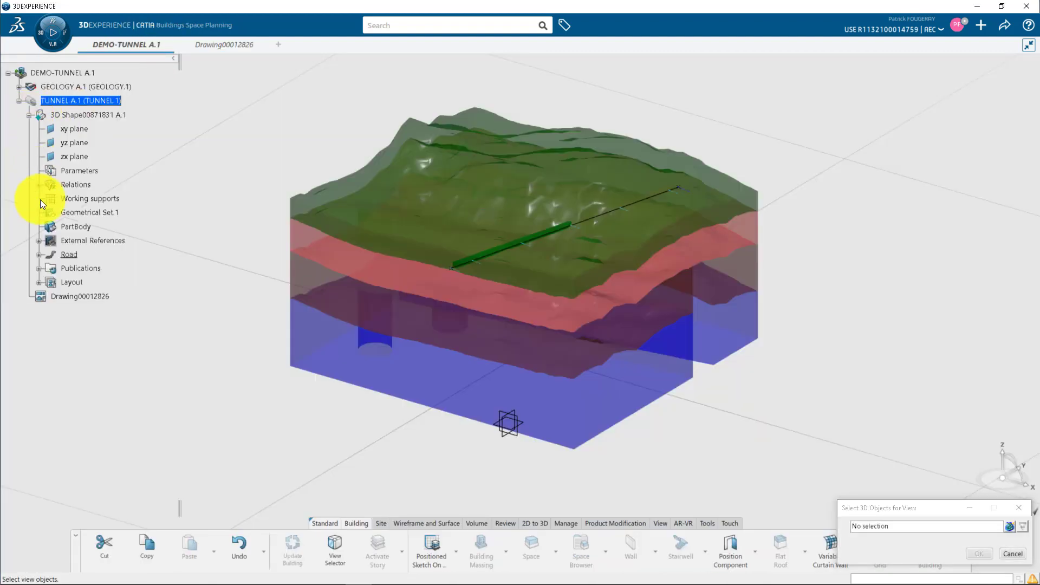
left_click(39, 255)
left_click(49, 268)
left_click(58, 282)
left_click(123, 296)
left_click(981, 553)
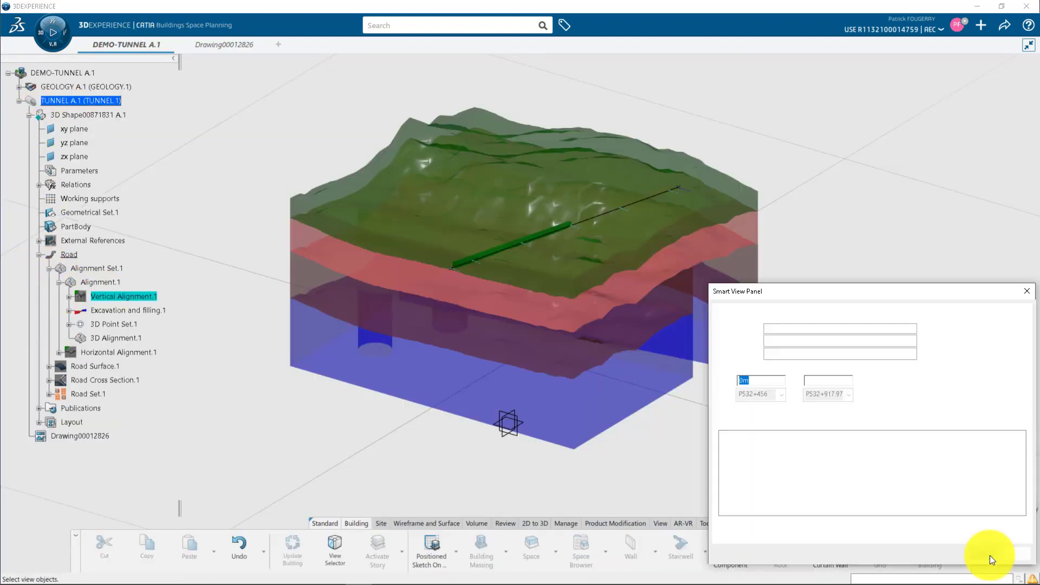
- Apply the "Road vertical view" template to the alignment view and generate it
left_click(936, 353)
left_click(360, 217)
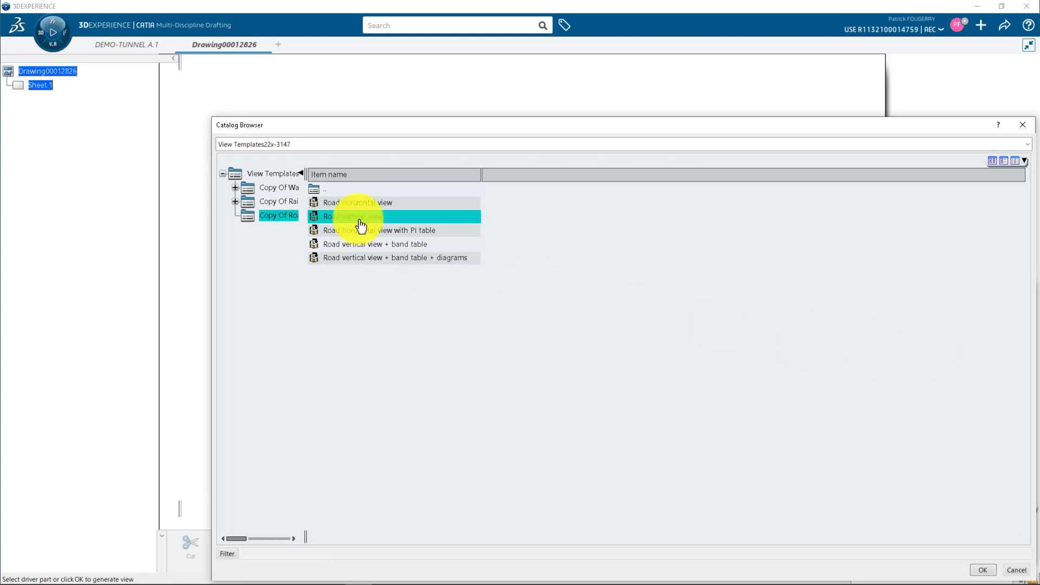
double_click(359, 217)
left_click(989, 551)
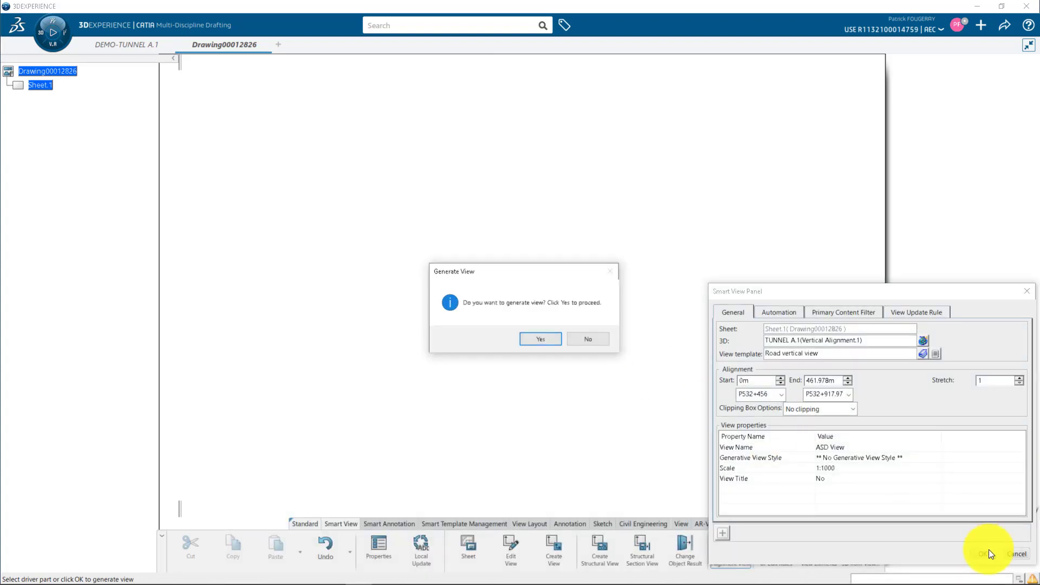
left_click(550, 338)
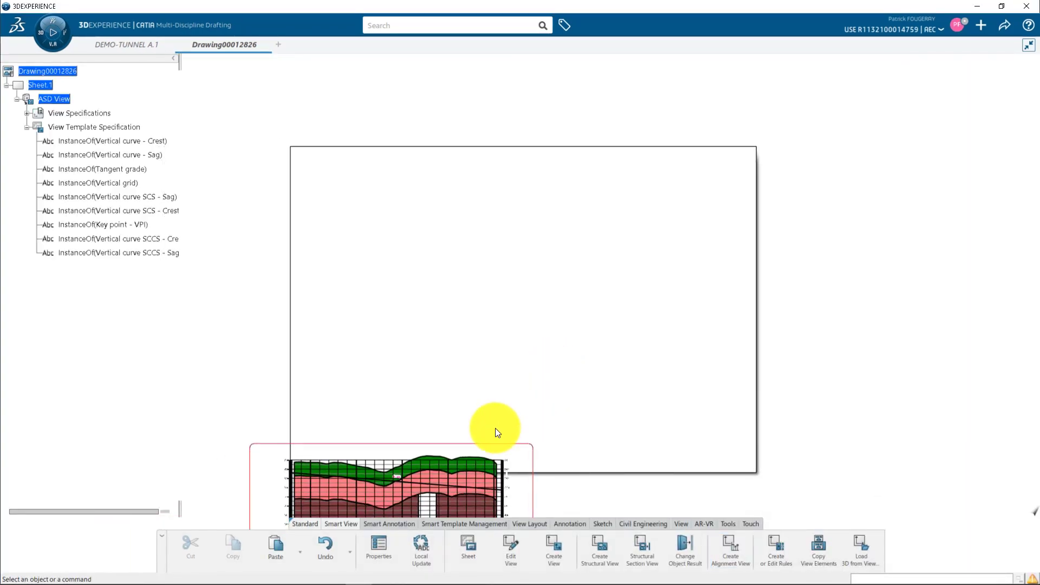
- Move the generated vertical alignment view to the middle of the sheet and examine its geological layers
mouse_move(480, 446)
left_mouse_down()
mouse_move(564, 291)
mouse_move(610, 236)
left_mouse_up()
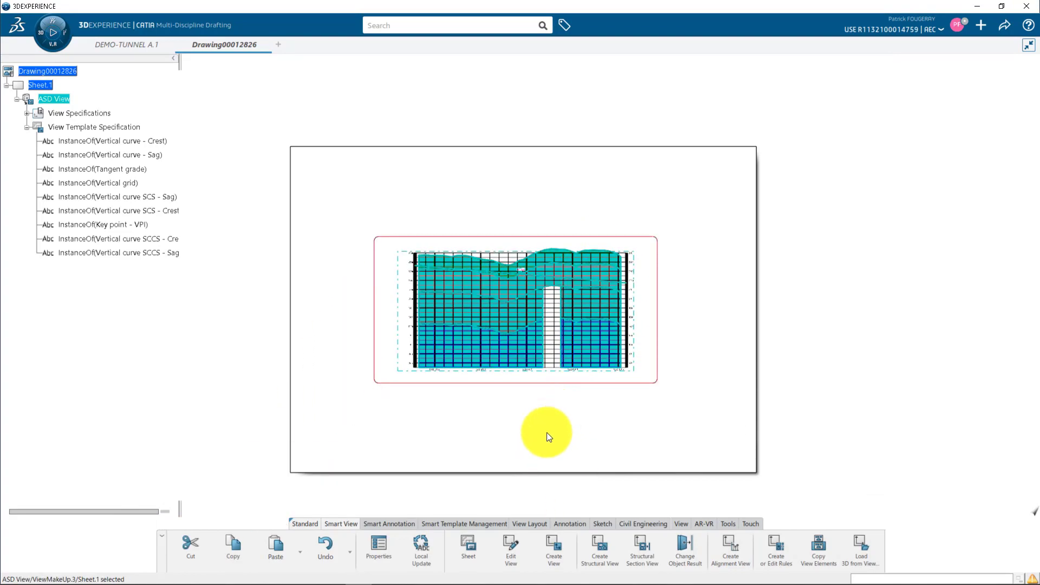
left_click(495, 437)
middle_click_drag(495, 437, 507, 372)
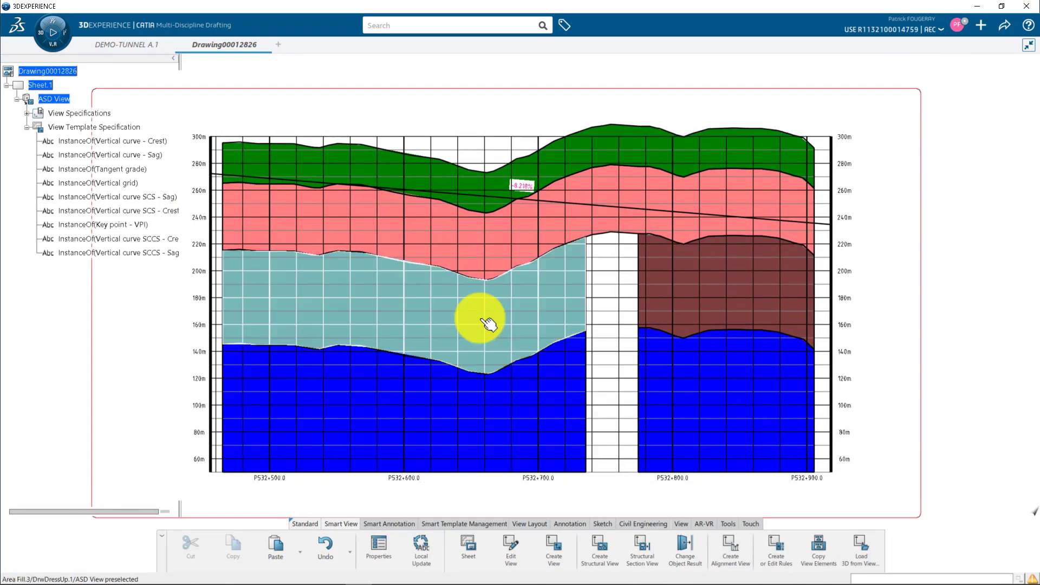
mouse_move(487, 324)
middle_mouse_down()
mouse_move(521, 408)
mouse_move(525, 390)
mouse_move(523, 430)
mouse_move(498, 357)
middle_mouse_up()
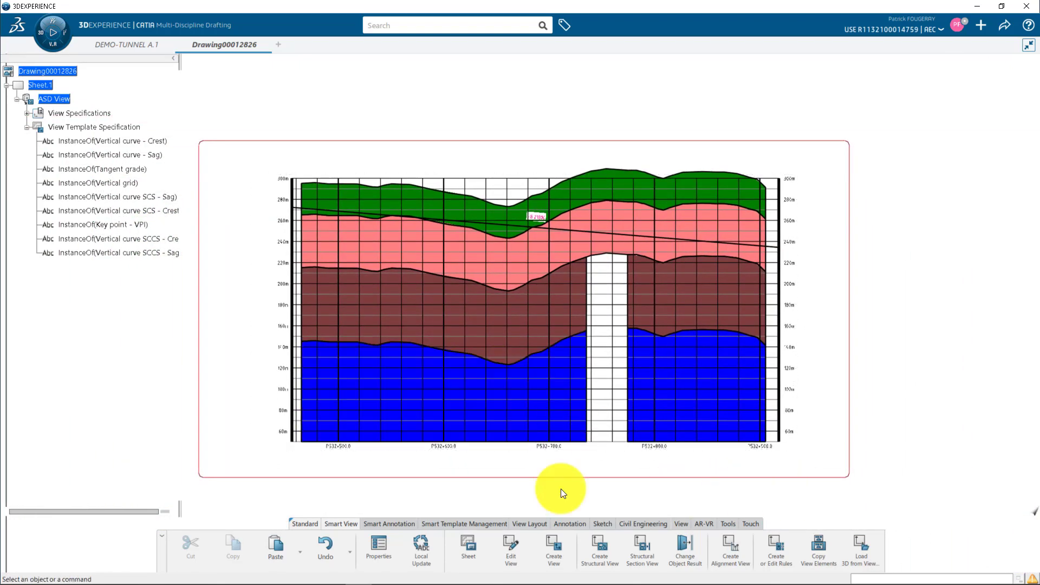